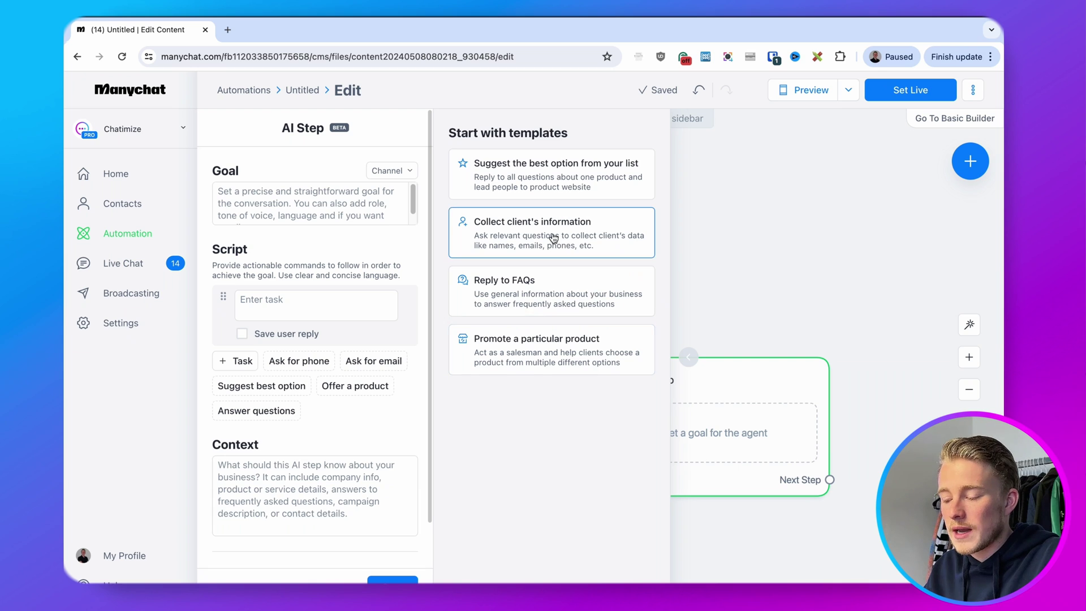
Apply the 'Collect client's information' template with its contact-details goal and phone, email, thank-you tasks.
left_click(584, 235)
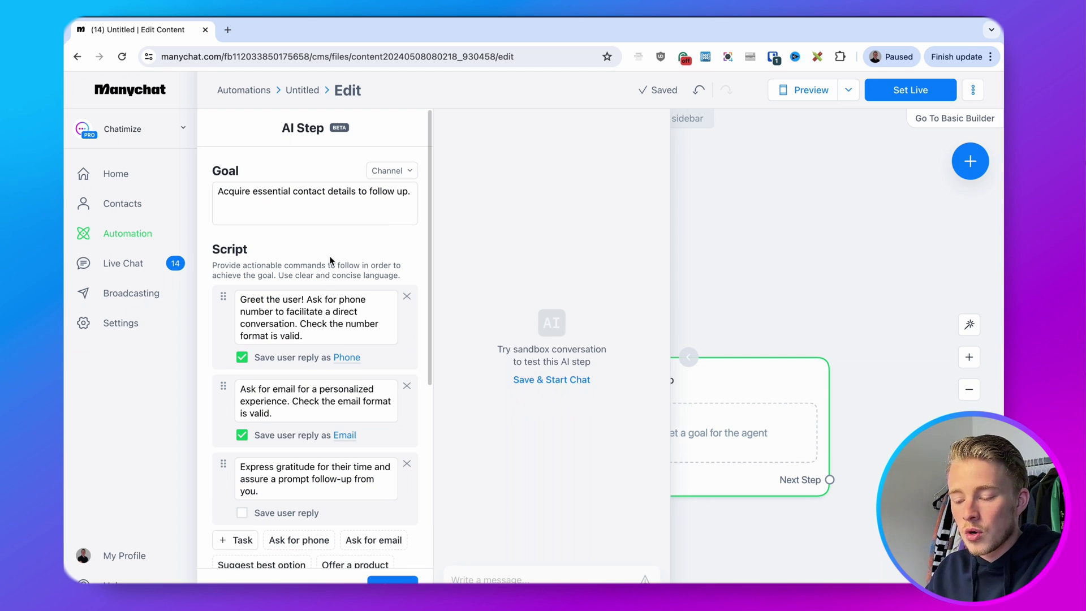
scroll(329, 255, "down", 5)
scroll(273, 364, "up", 5)
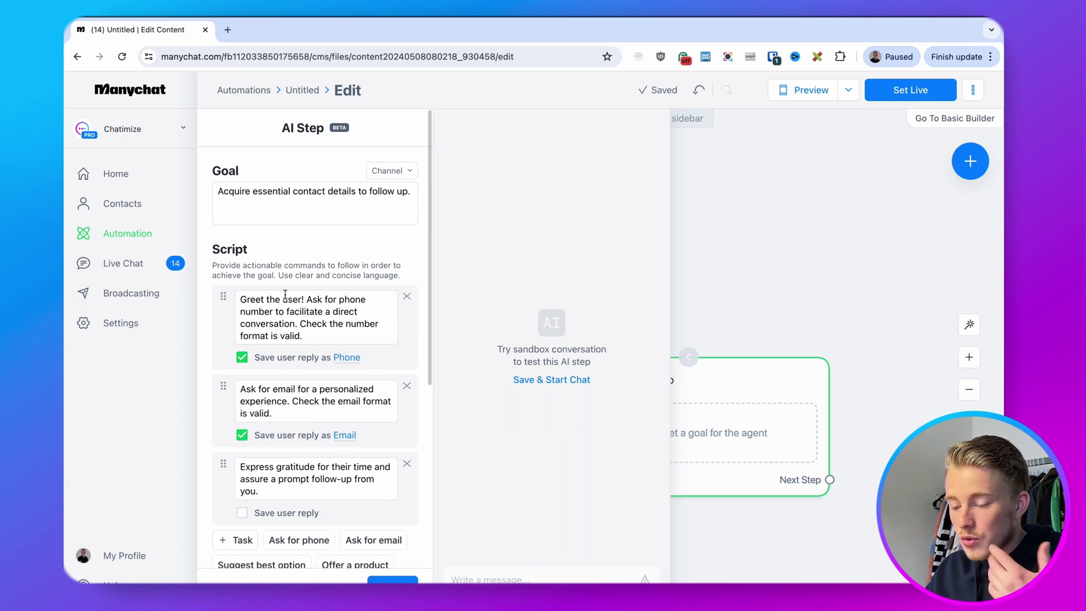
left_click_drag(219, 192, 393, 215)
left_click(383, 229)
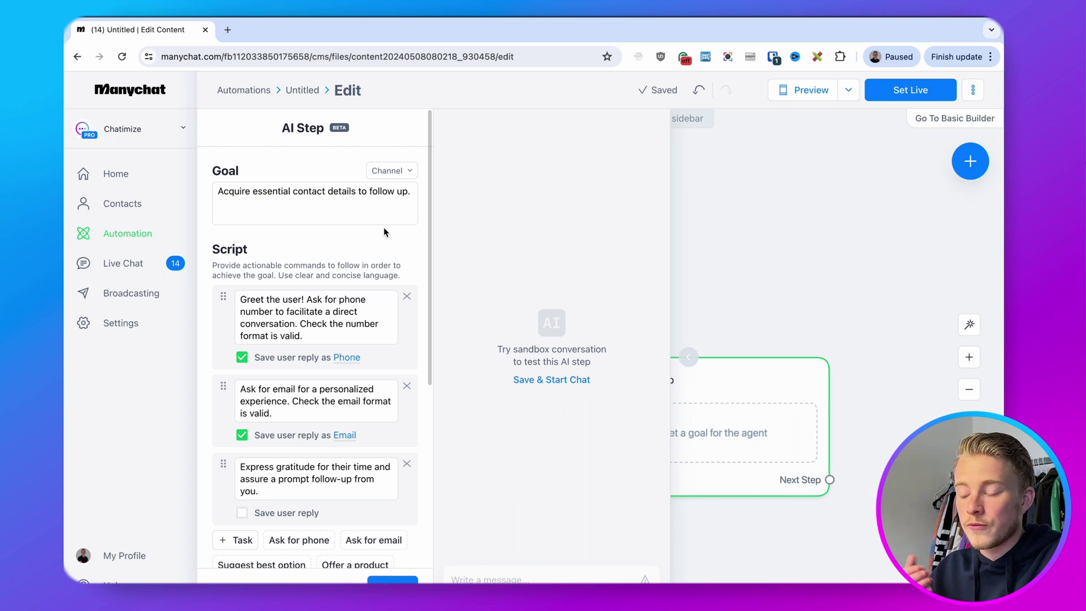
left_click(394, 170)
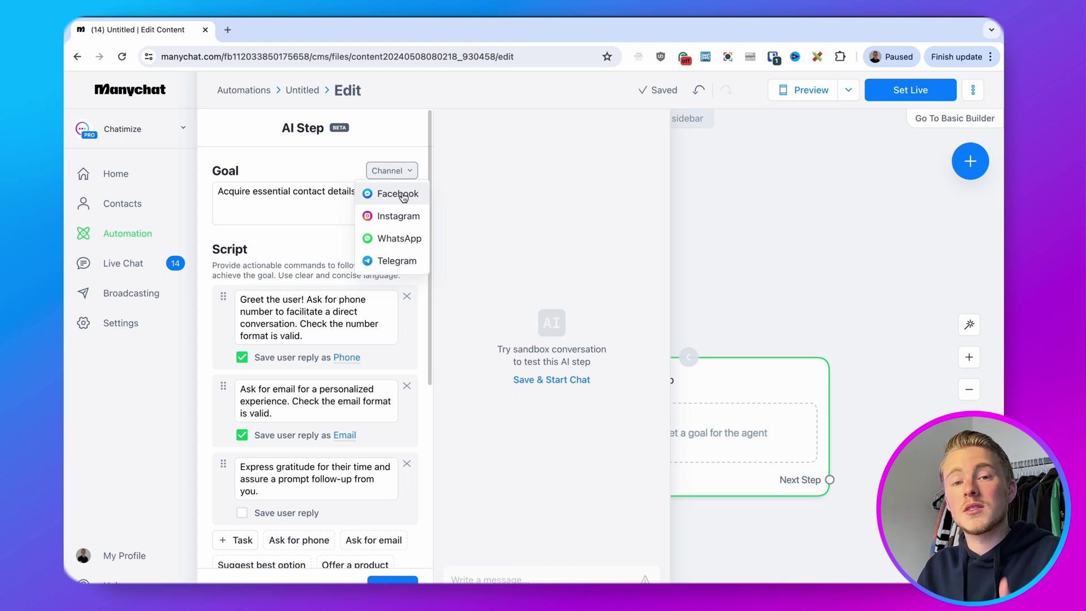
left_click(301, 232)
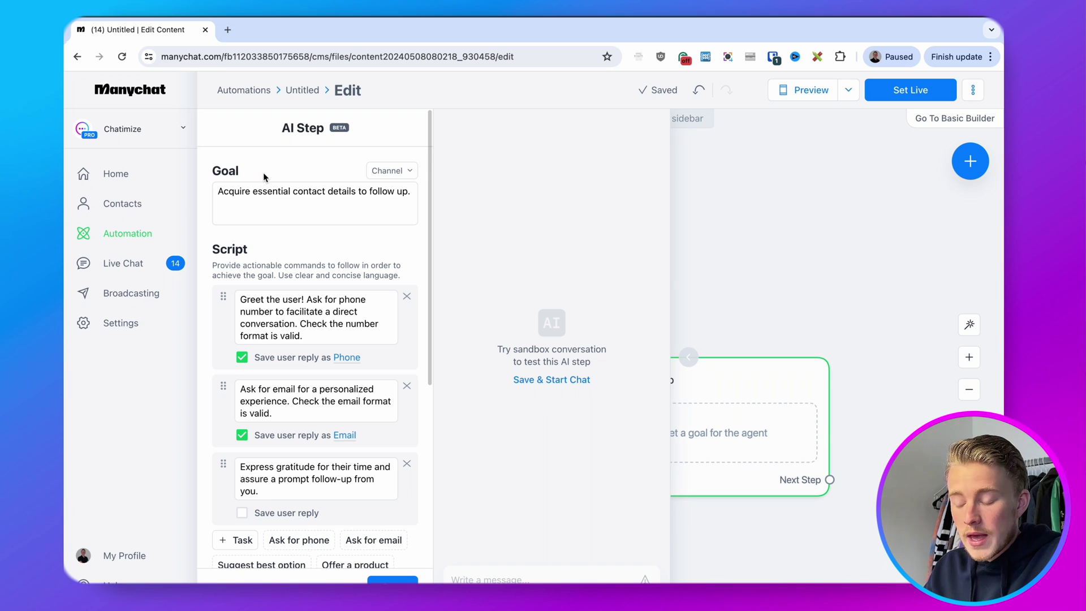
triple_click(249, 257)
left_click(249, 250)
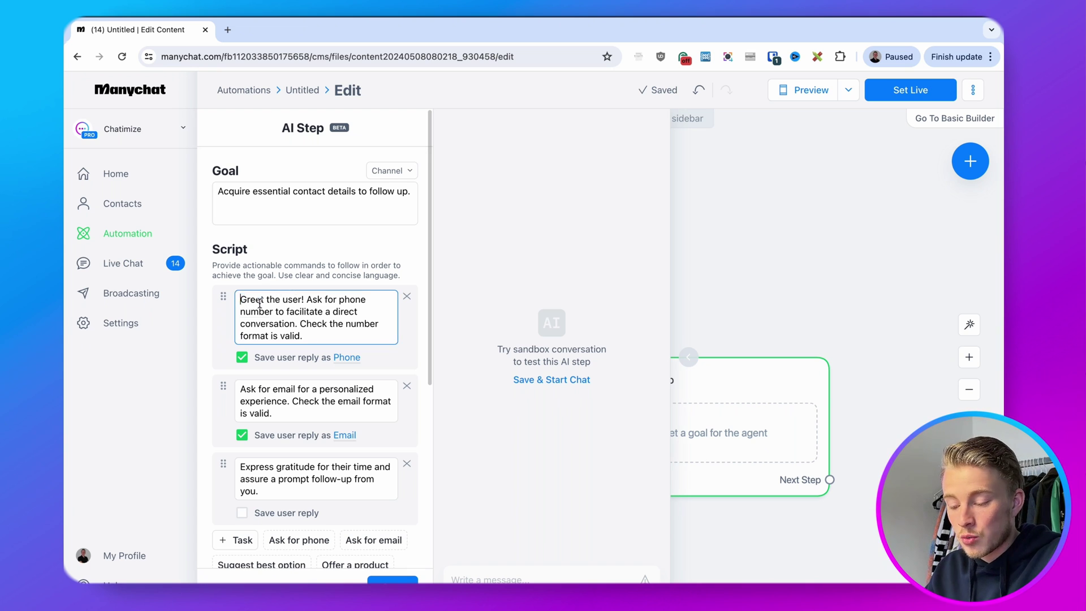
left_click_drag(245, 305, 321, 326)
left_click(346, 282)
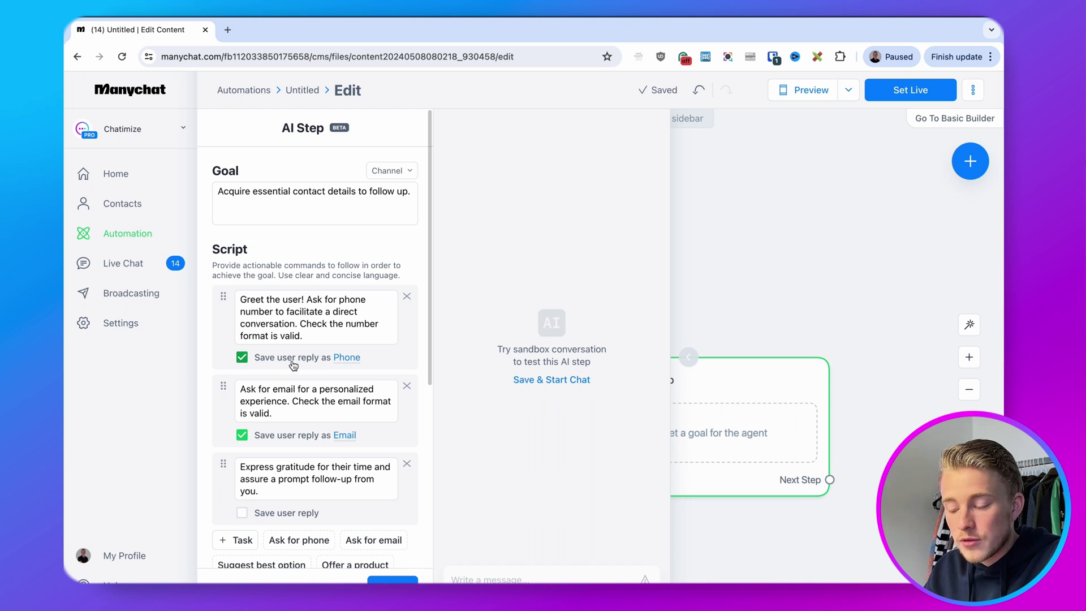
left_click(349, 358)
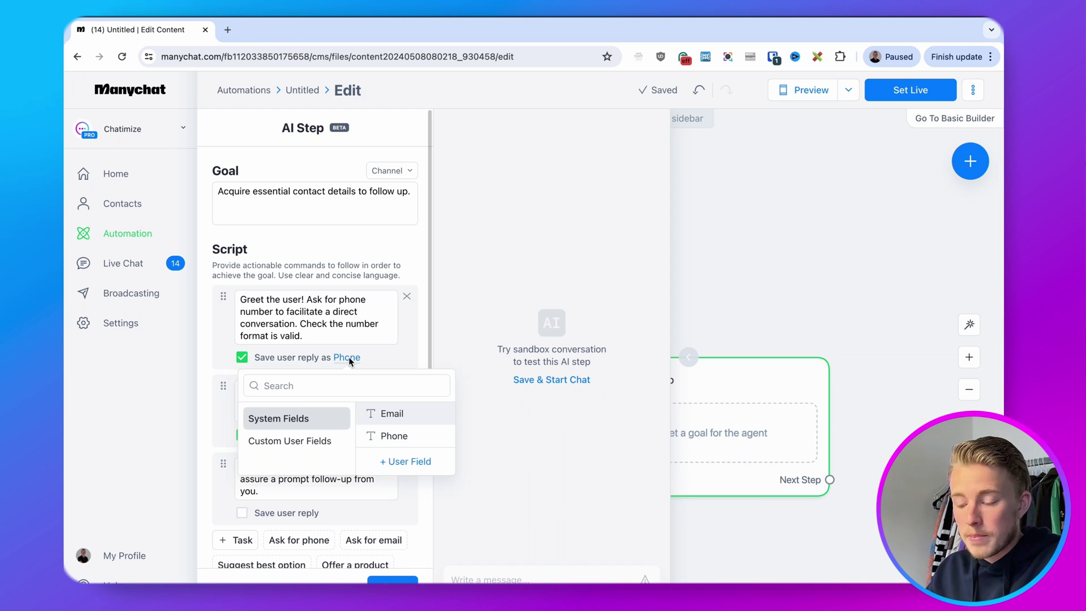
left_click(323, 446)
scroll(480, 192, "down", 1)
left_click(595, 232)
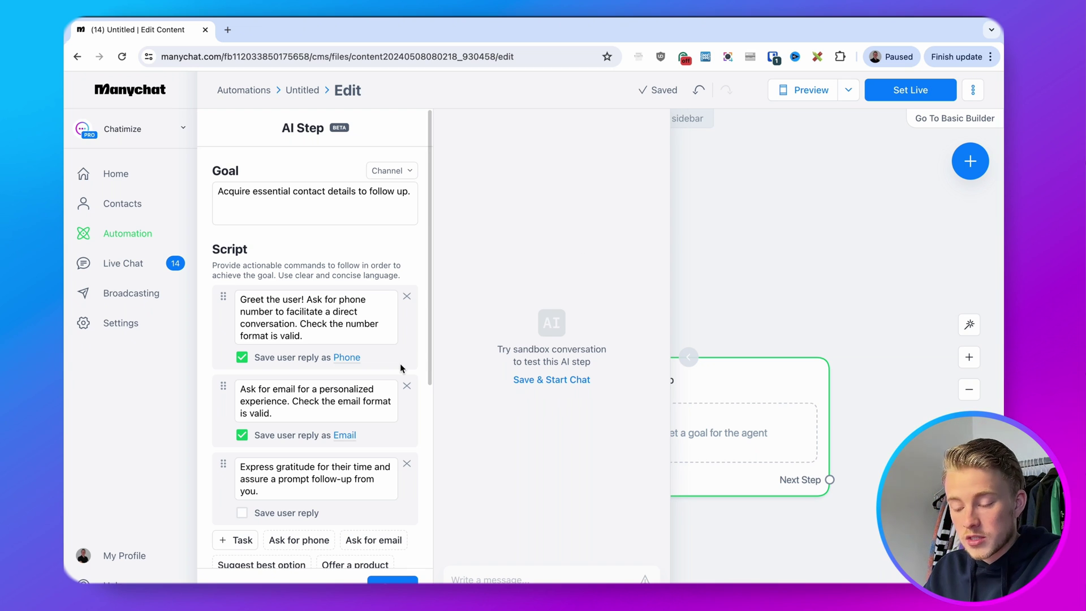
Fill the Context with company name Chatimize plus the Chatimize website and contact email.
scroll(318, 333, "down", 2)
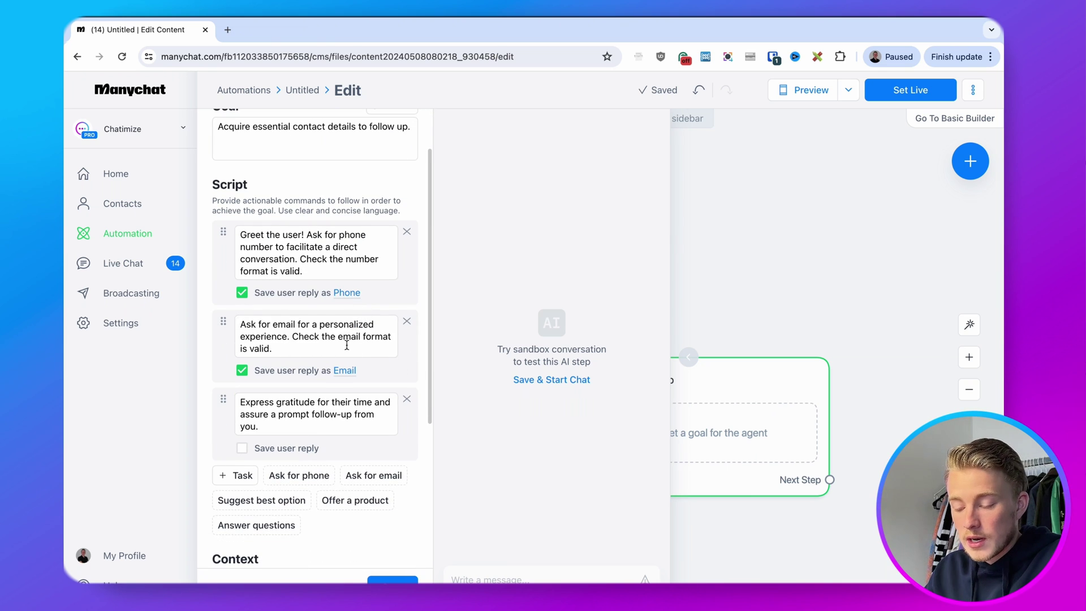
scroll(370, 396, "down", 2)
left_click(333, 358)
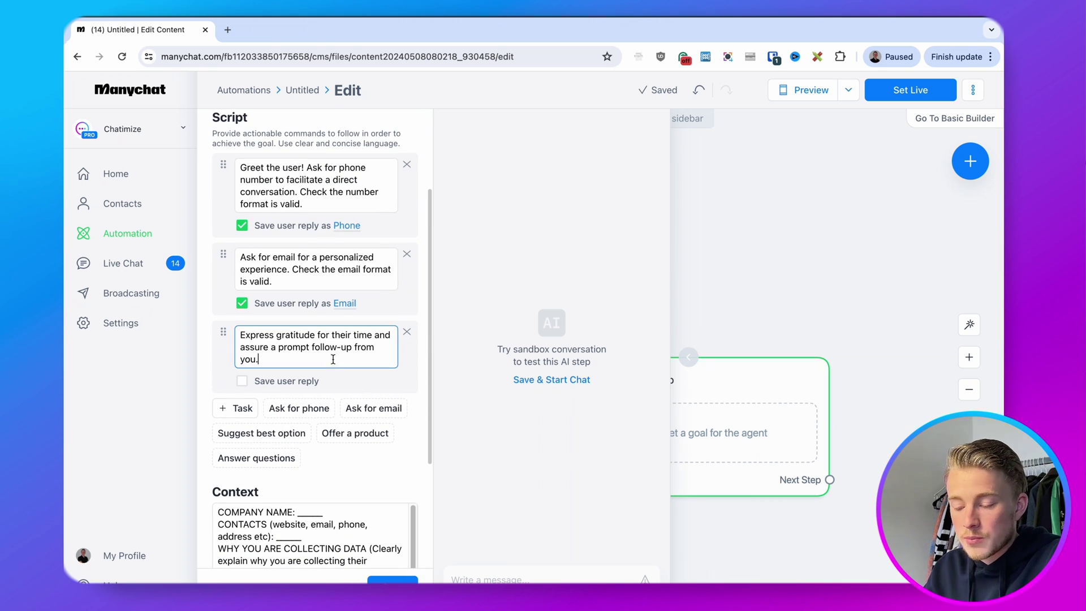
left_click(241, 337, "shift")
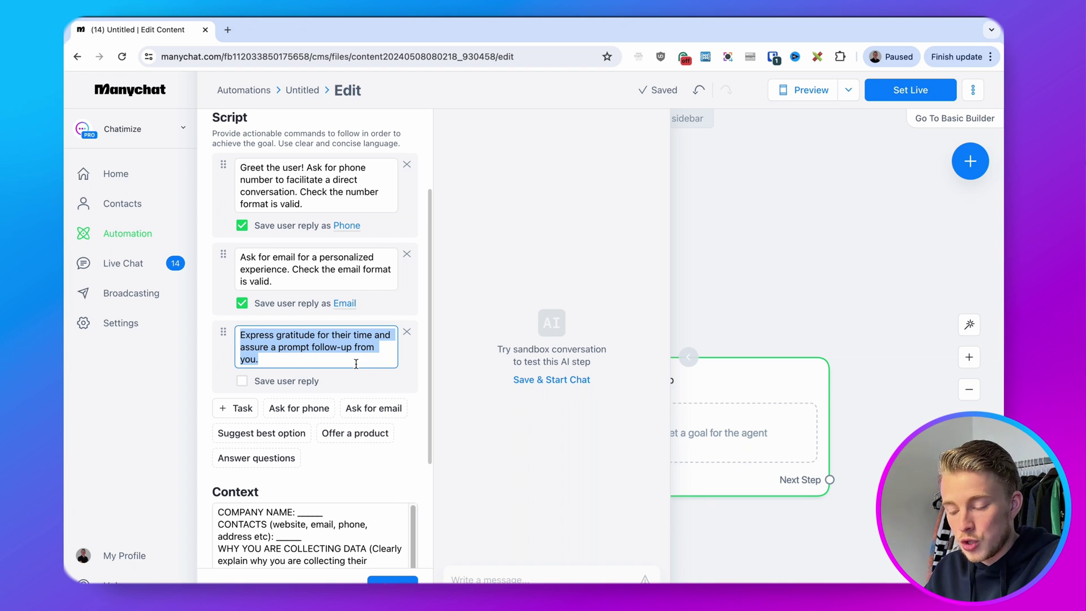
scroll(356, 363, "up", 2)
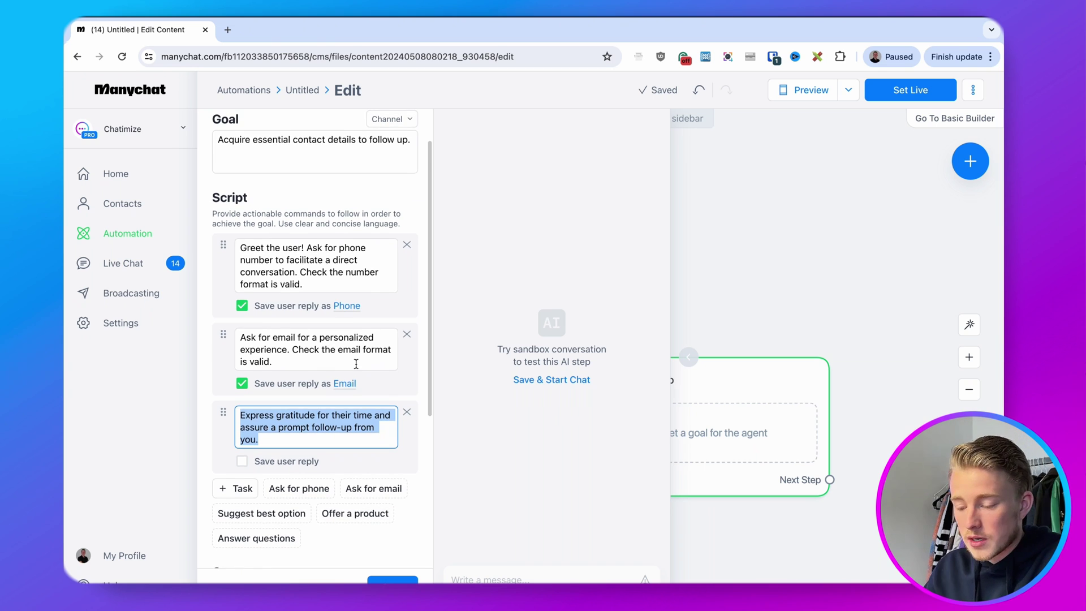
scroll(356, 363, "down", 6)
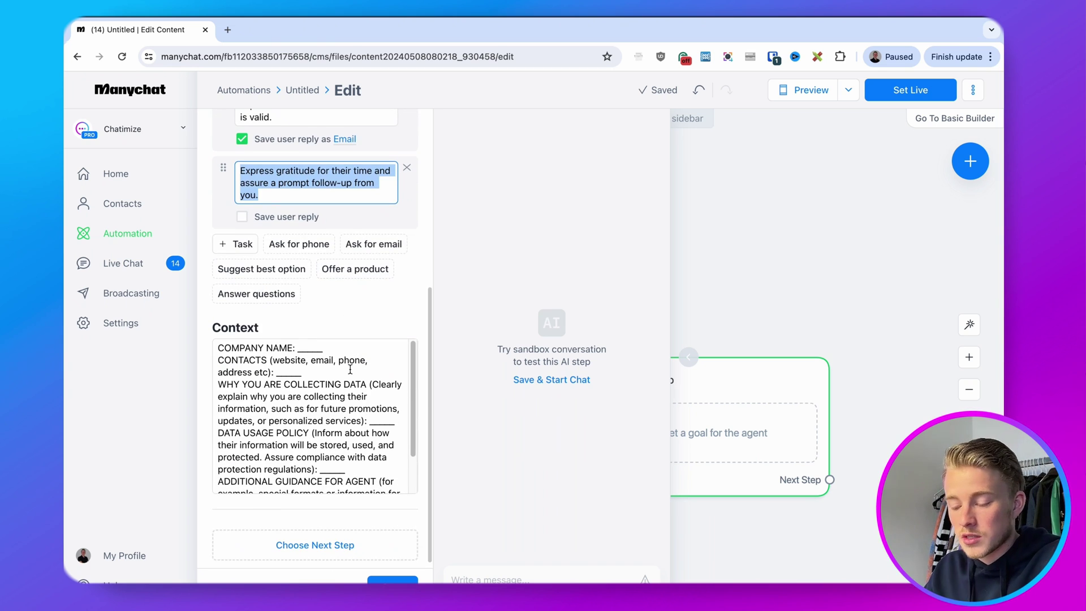
double_click(308, 348)
type("C")
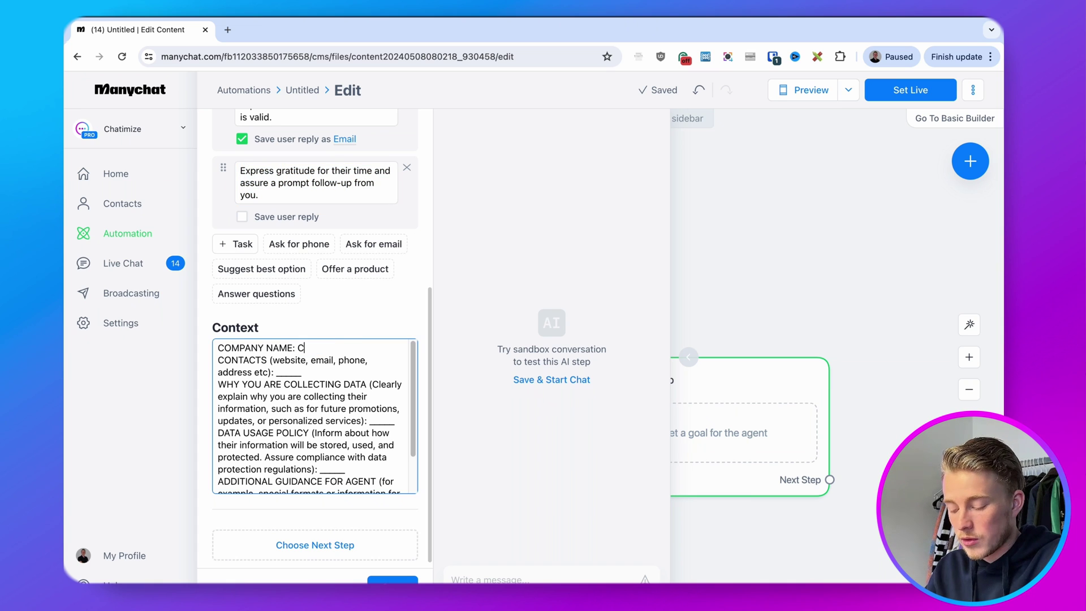
type("hatimize")
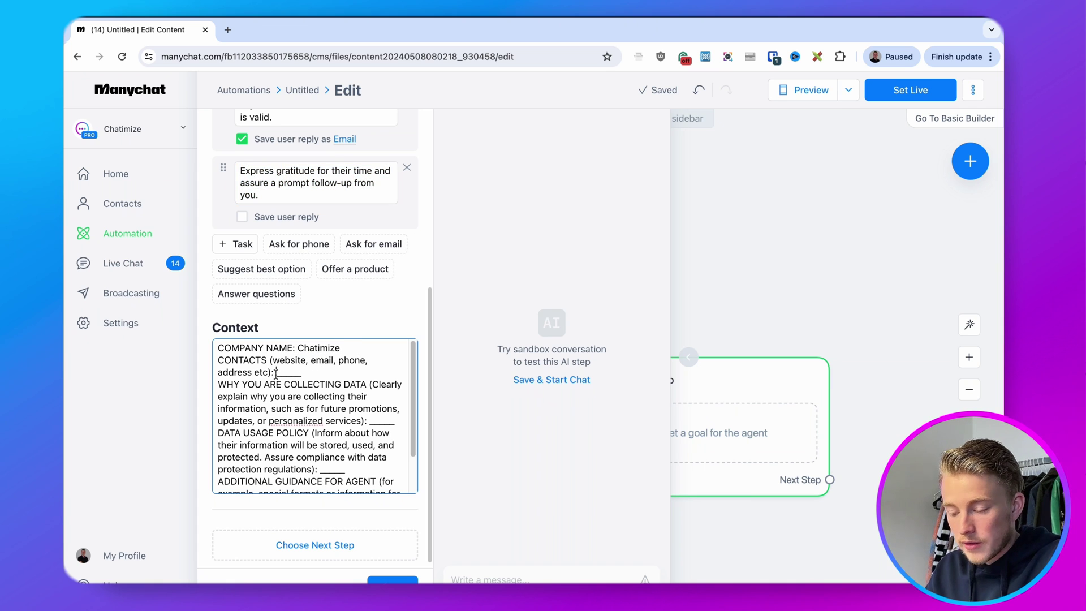
double_click(285, 372)
type("https://chati")
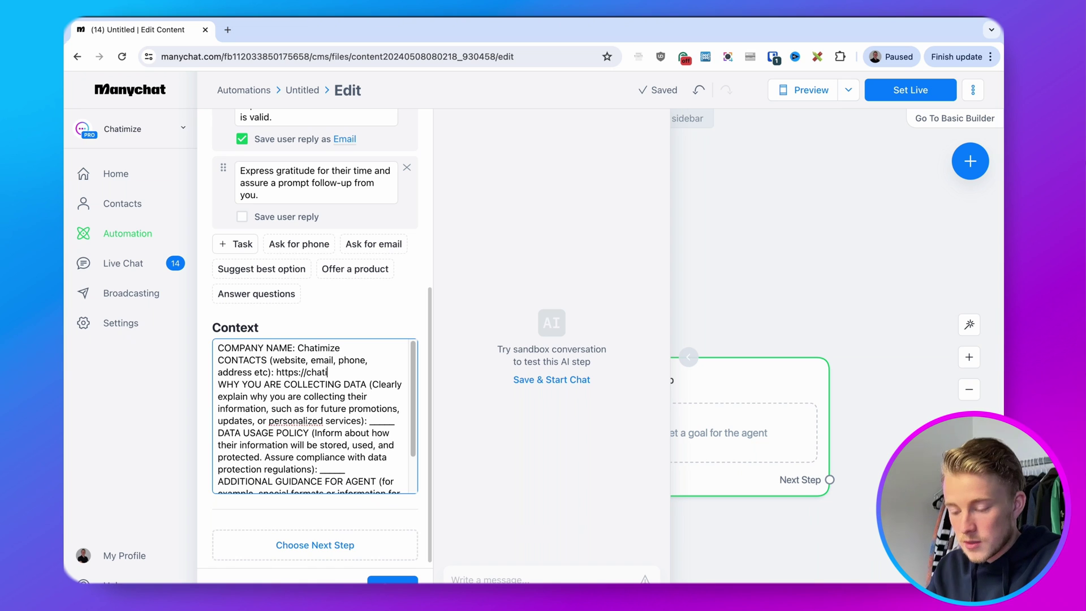
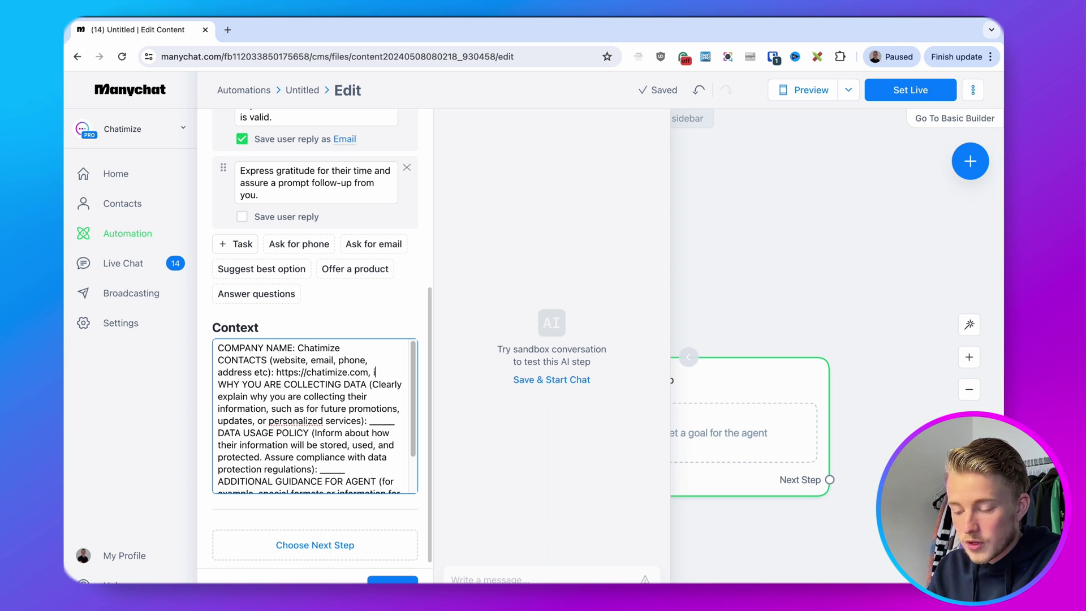
Delete the collecting-data, usage-policy and additional guidance sections from the Context.
scroll(281, 376, "down", 1)
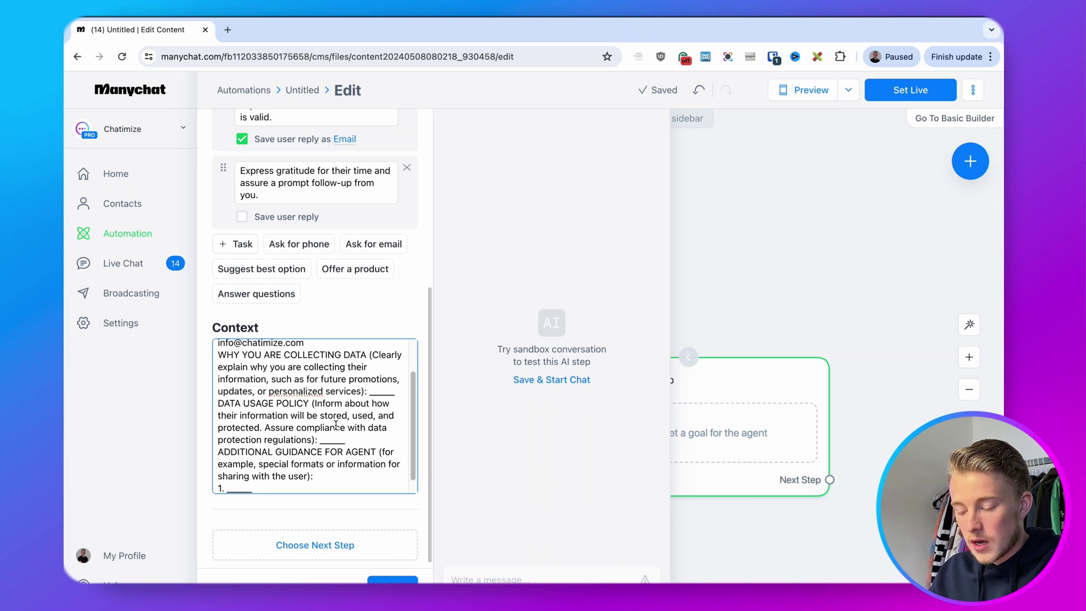
left_click_drag(368, 440, 211, 360)
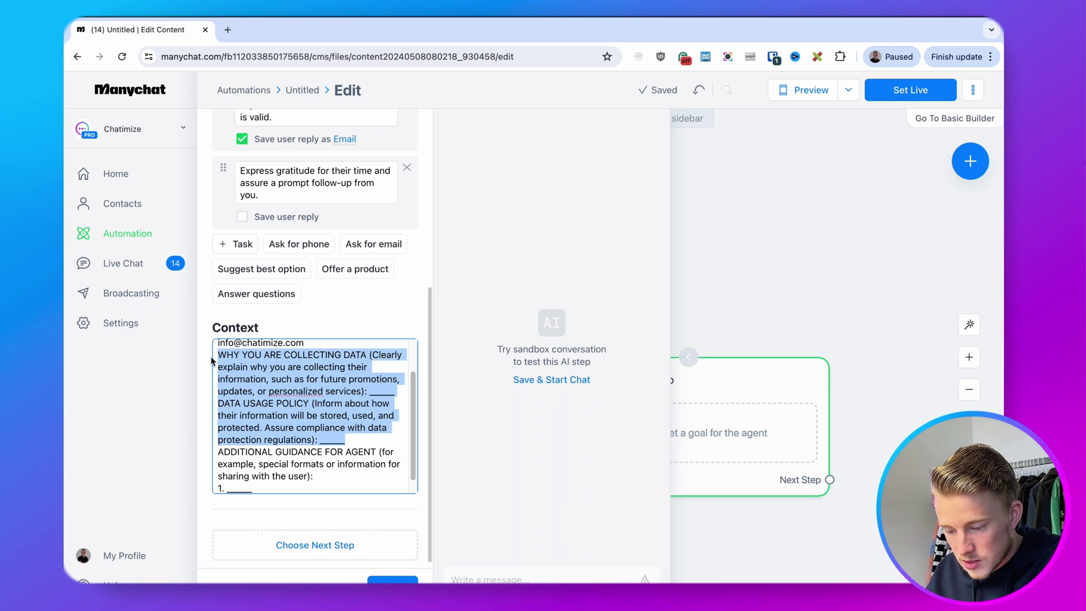
key("BackSpace")
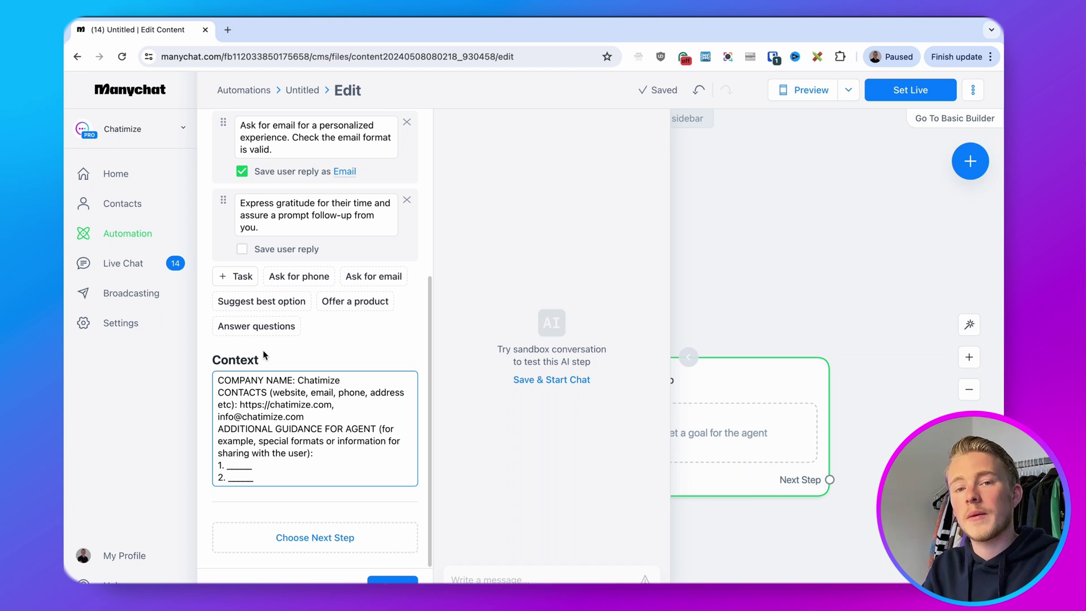
left_click_drag(304, 474, 209, 437)
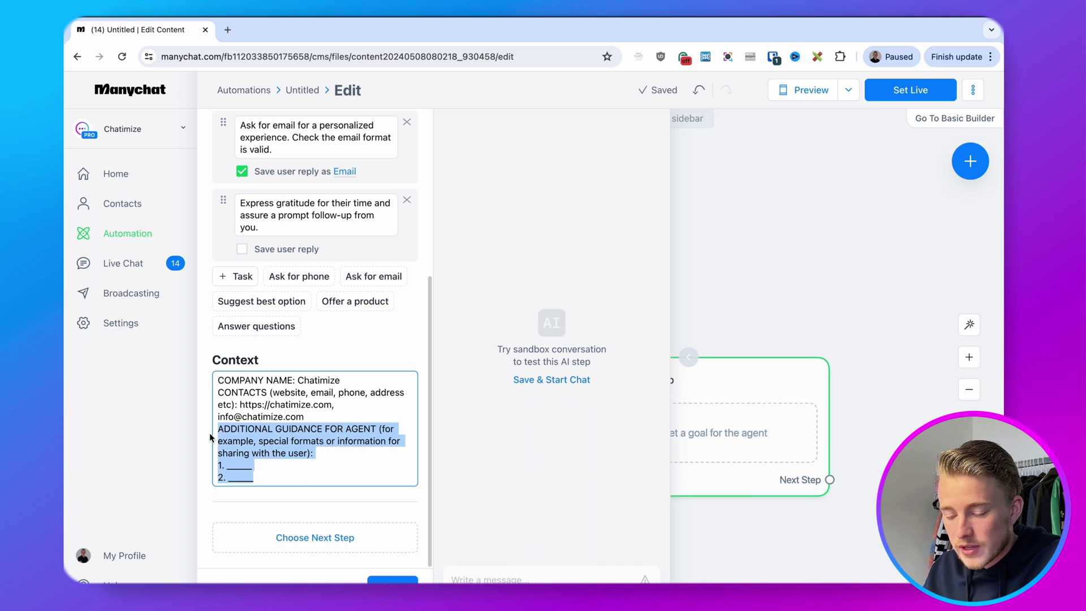
key("BackSpace")
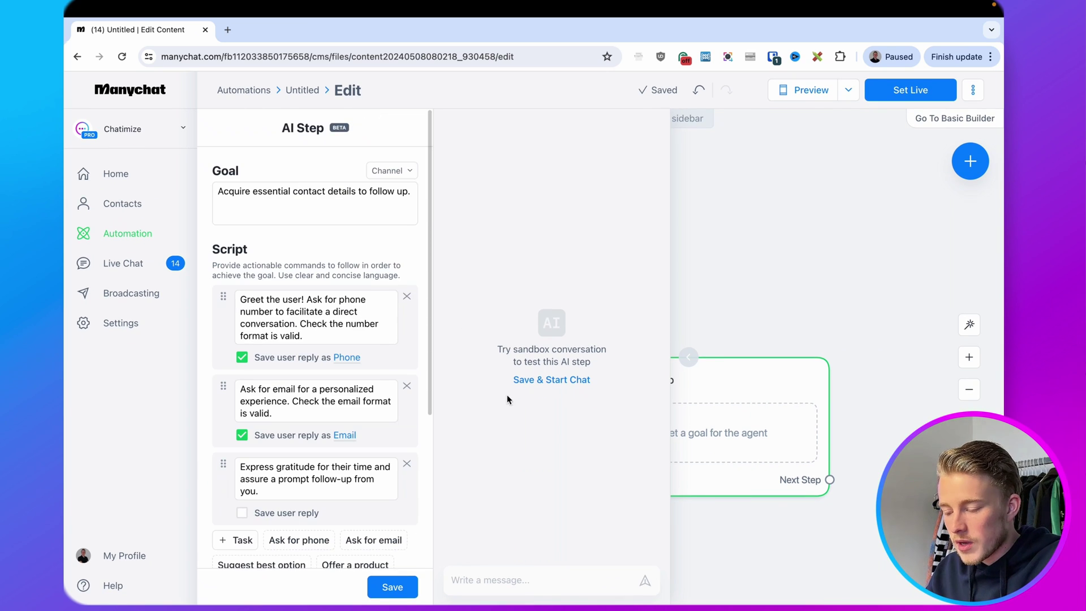
Save the AI Step and answer the test chat with a phone number.
left_click(551, 380)
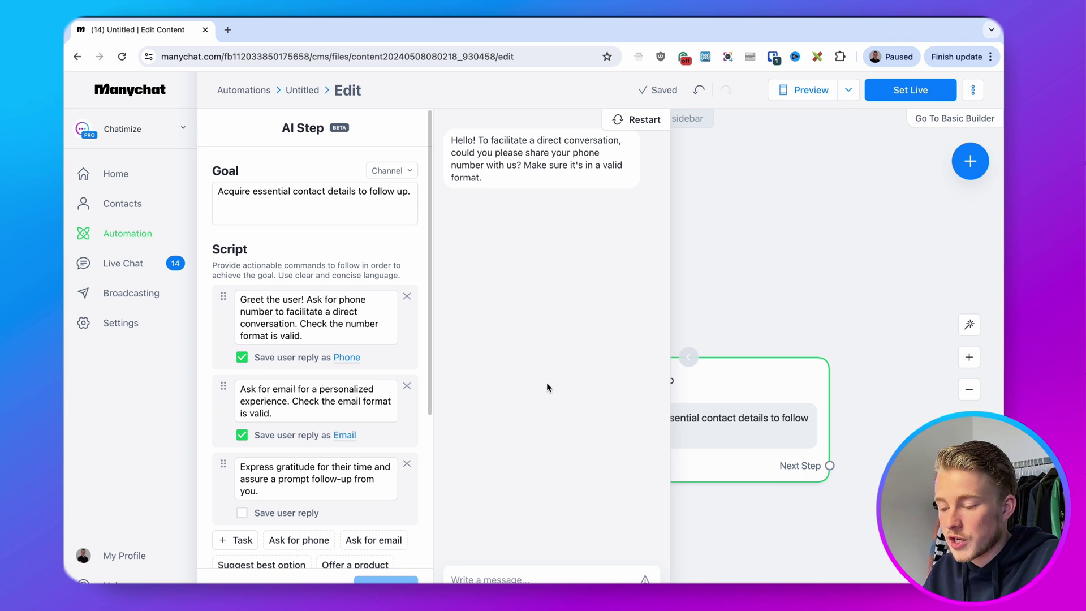
double_click(538, 164)
left_click(536, 367)
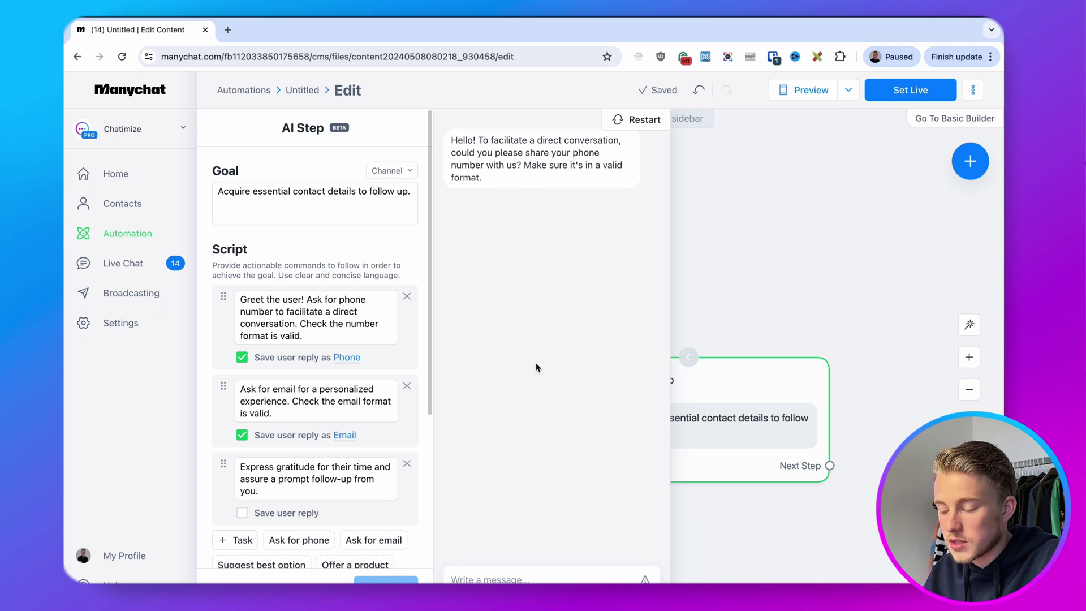
left_click(524, 579)
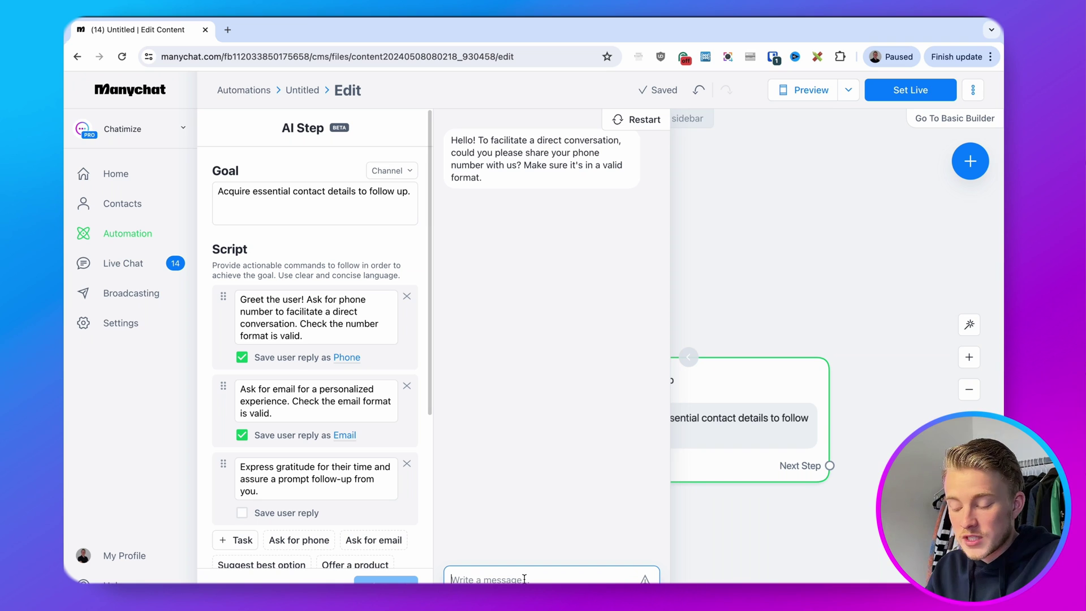
type("My phone nu")
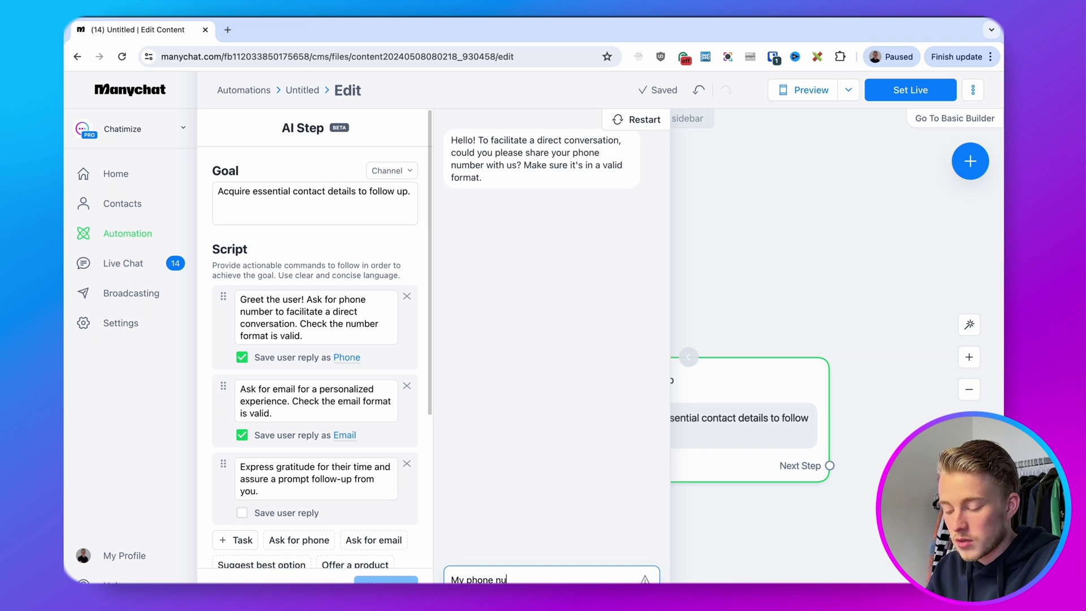
type("mber is +316")
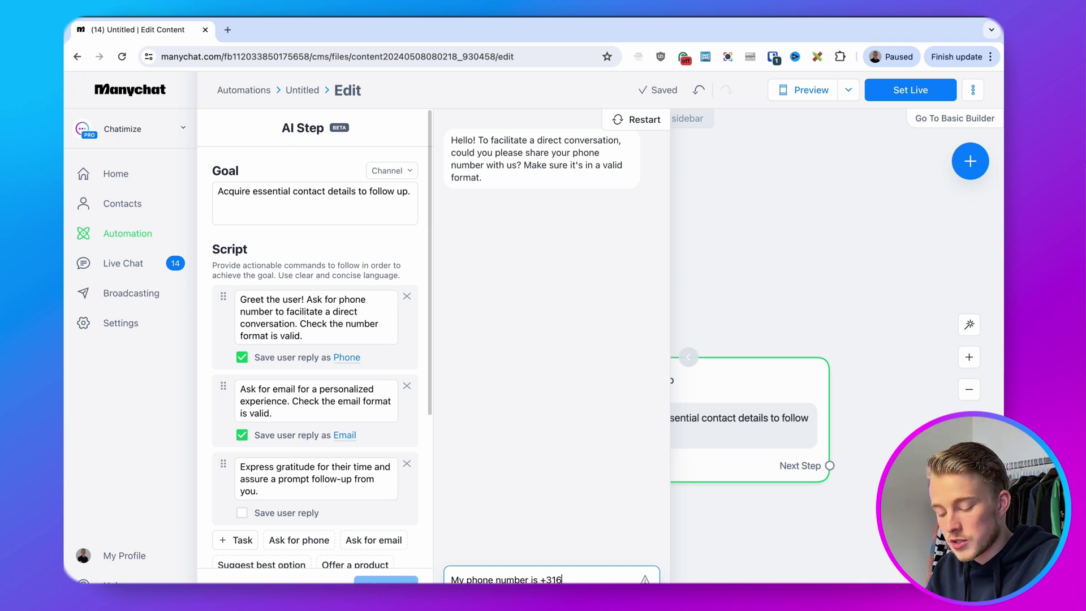
type("12345678")
key("Return")
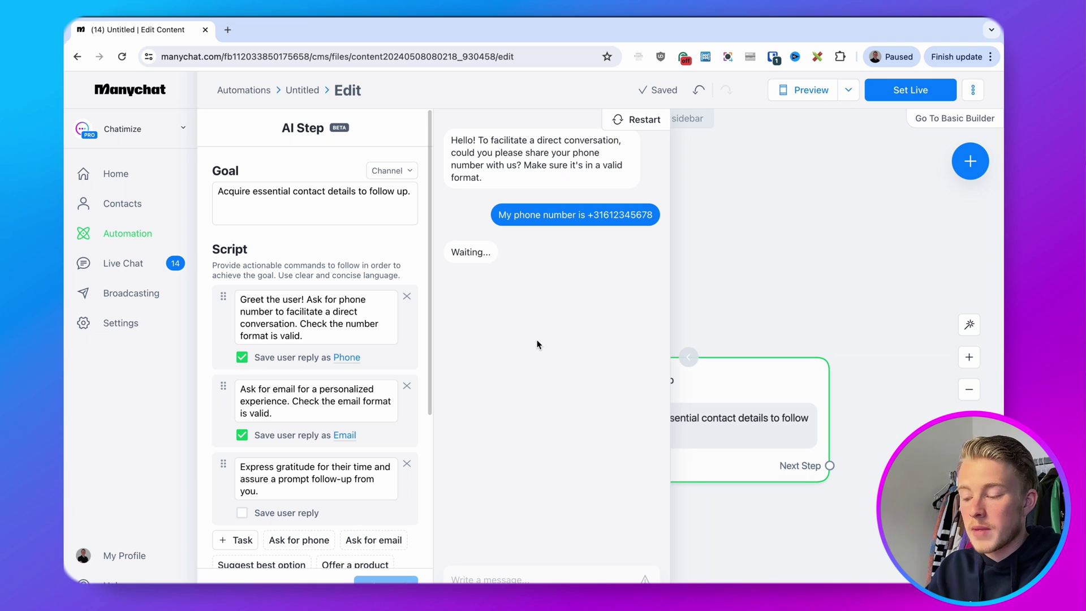
left_click_drag(498, 215, 657, 218)
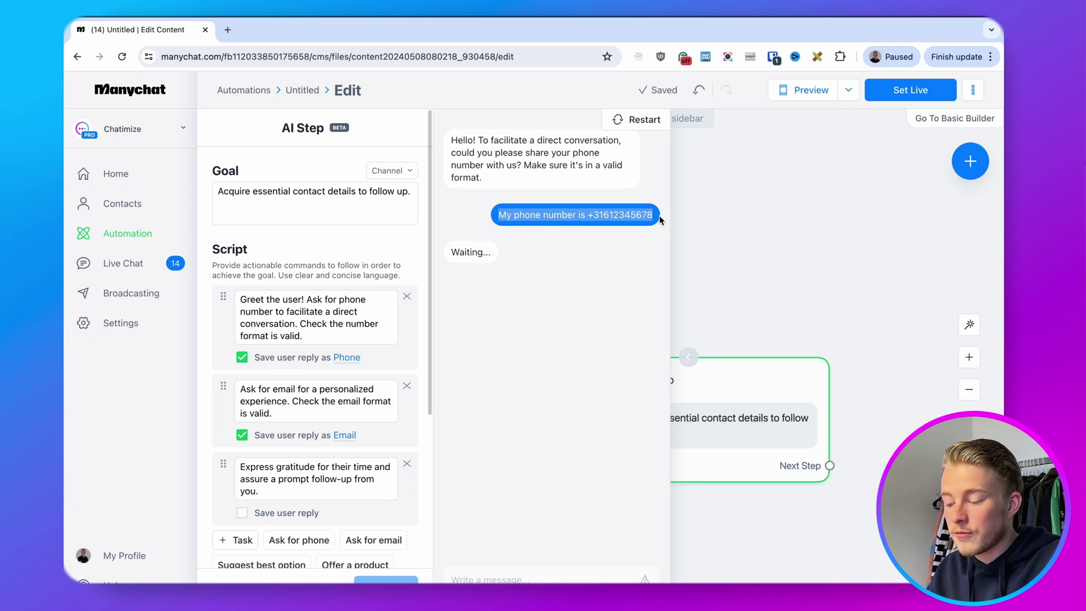
left_click(659, 219)
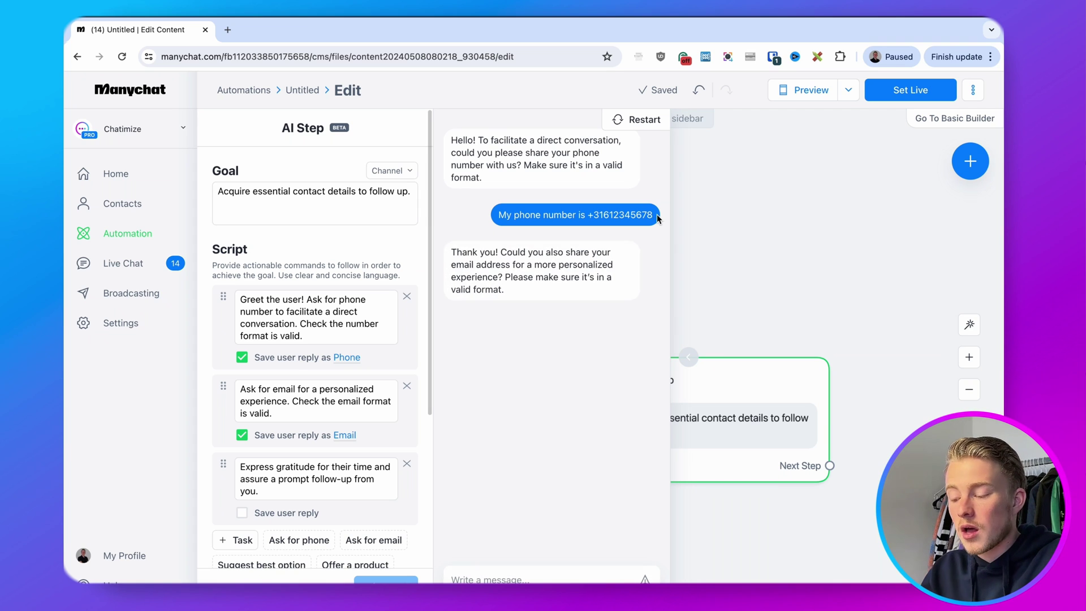
left_click_drag(588, 215, 652, 215)
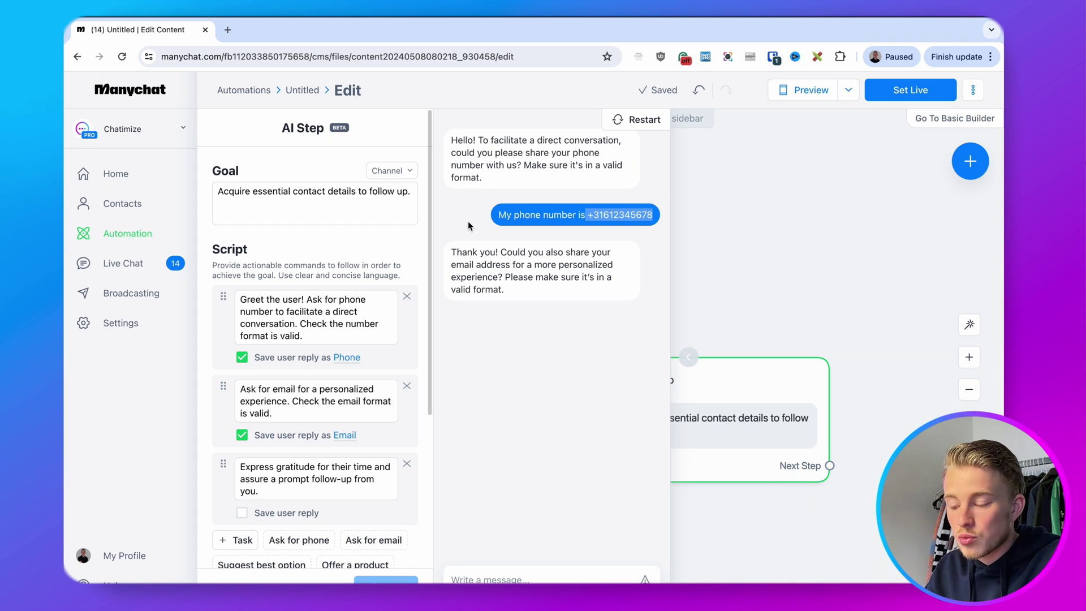
left_click(491, 215)
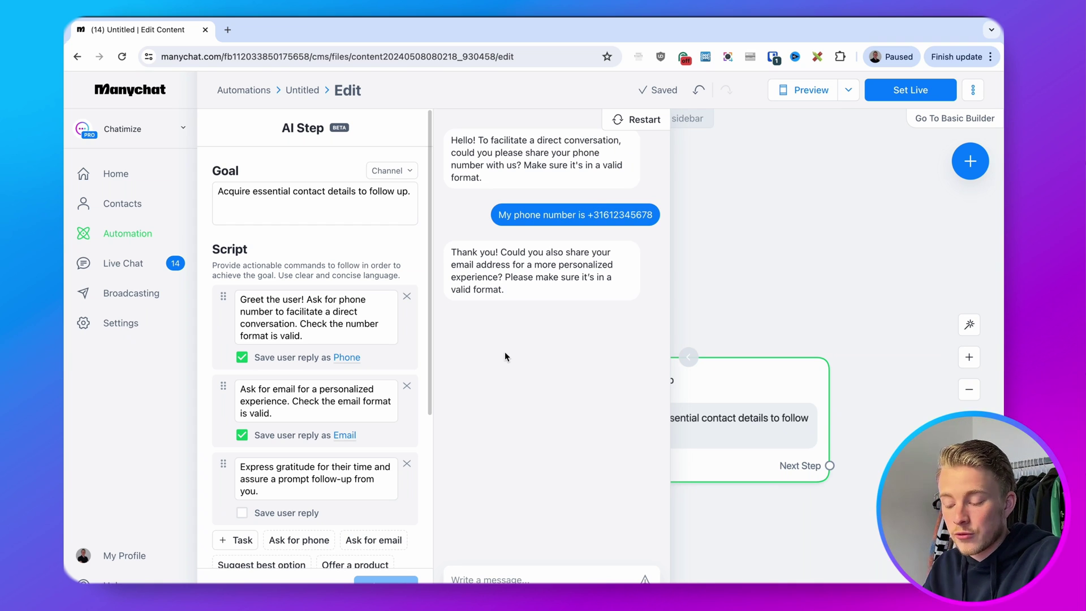
Reply with an email address and check both appear in the Collected information summary.
left_click(492, 577)
type("M")
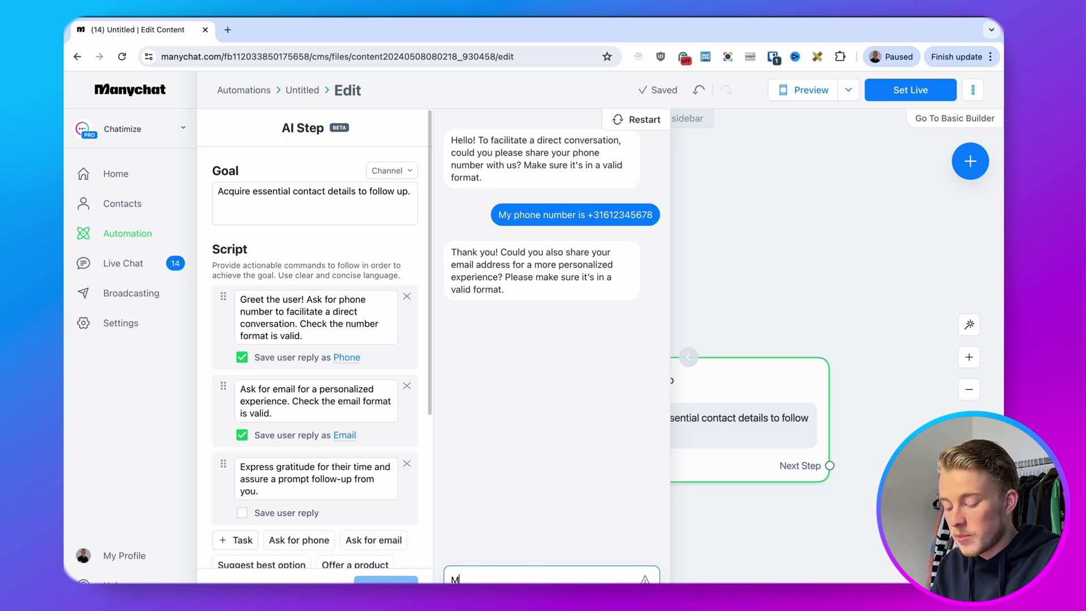
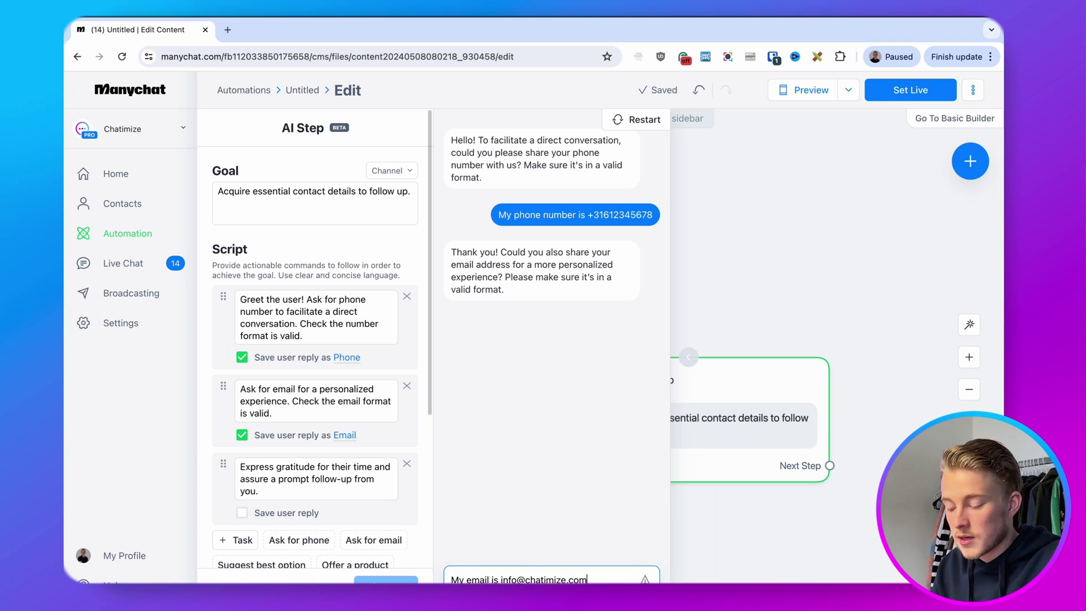
key("Return")
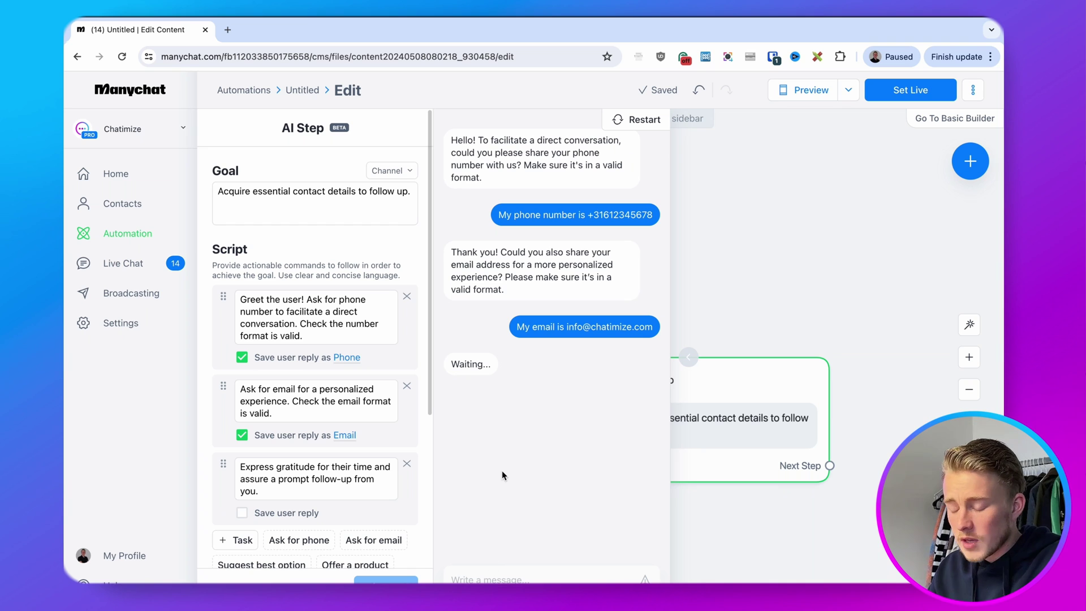
left_click_drag(567, 327, 656, 332)
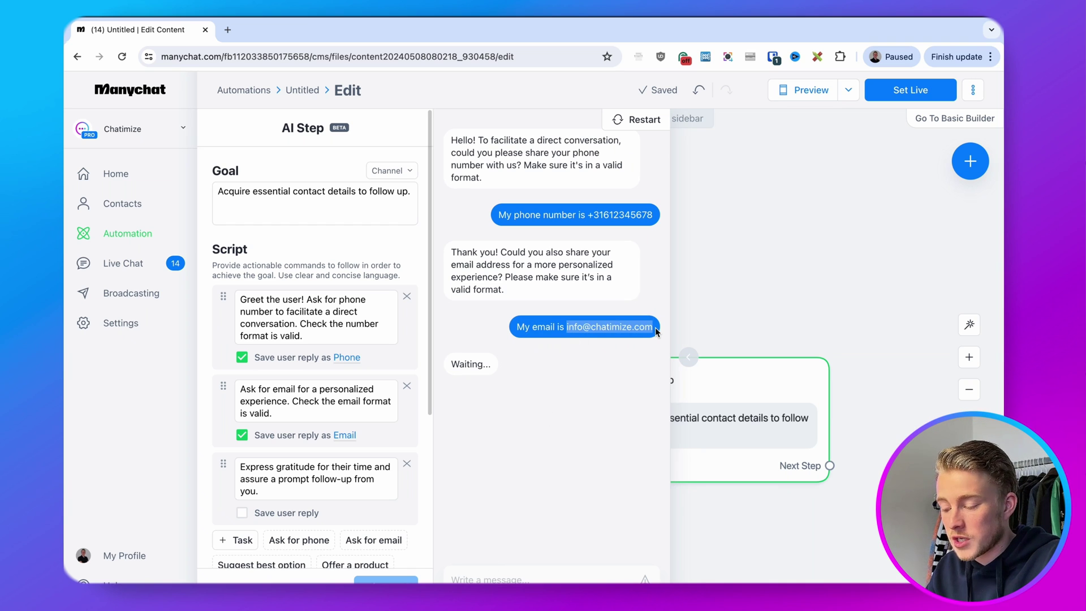
left_click(656, 332)
double_click(567, 327)
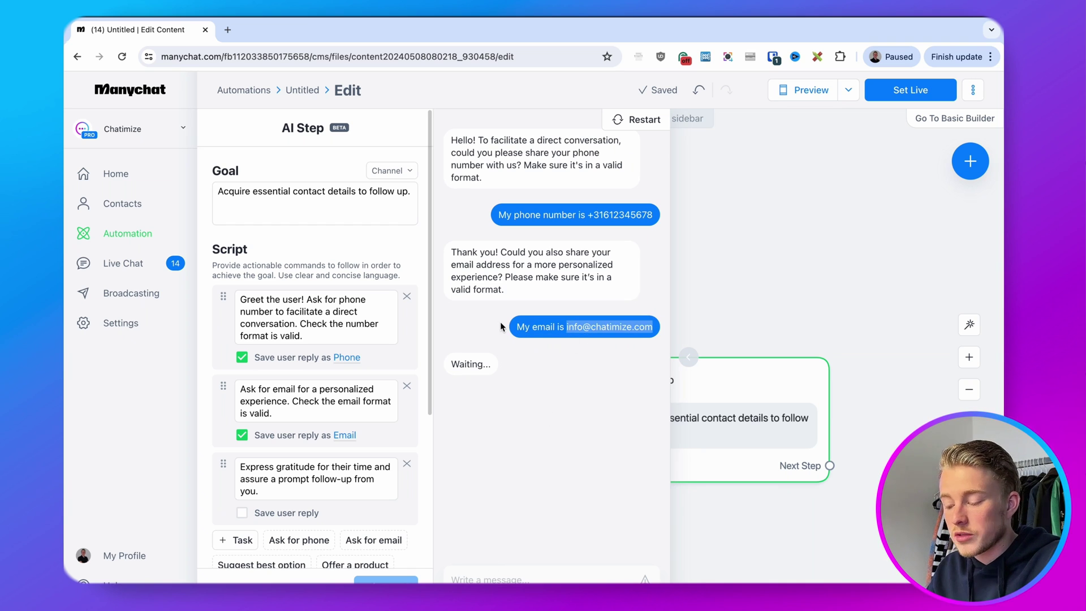
left_click(507, 325)
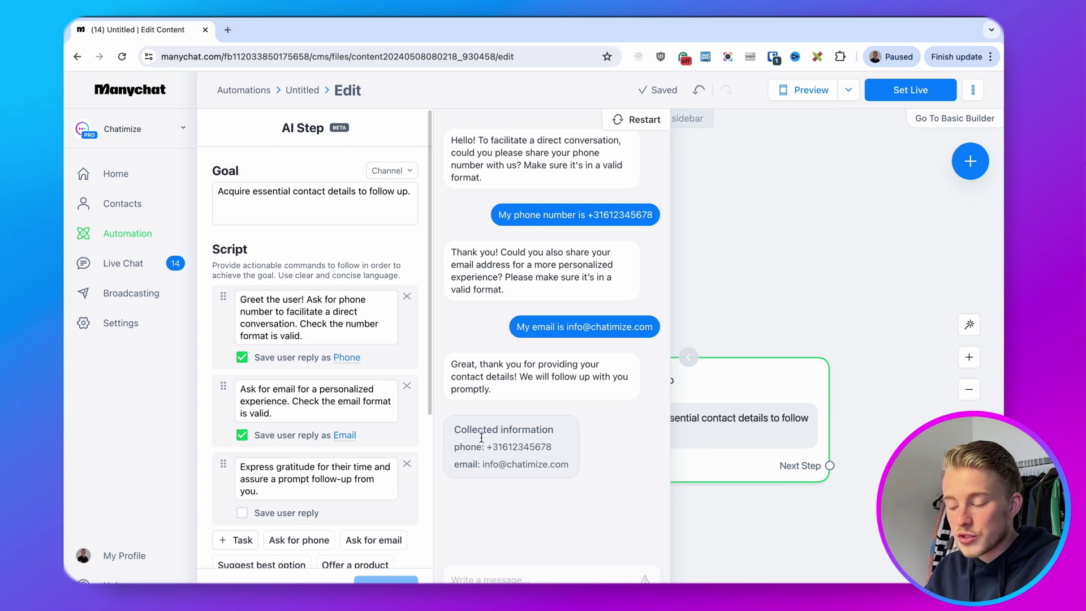
left_click_drag(575, 458, 585, 464)
left_click(503, 437)
left_click(586, 464)
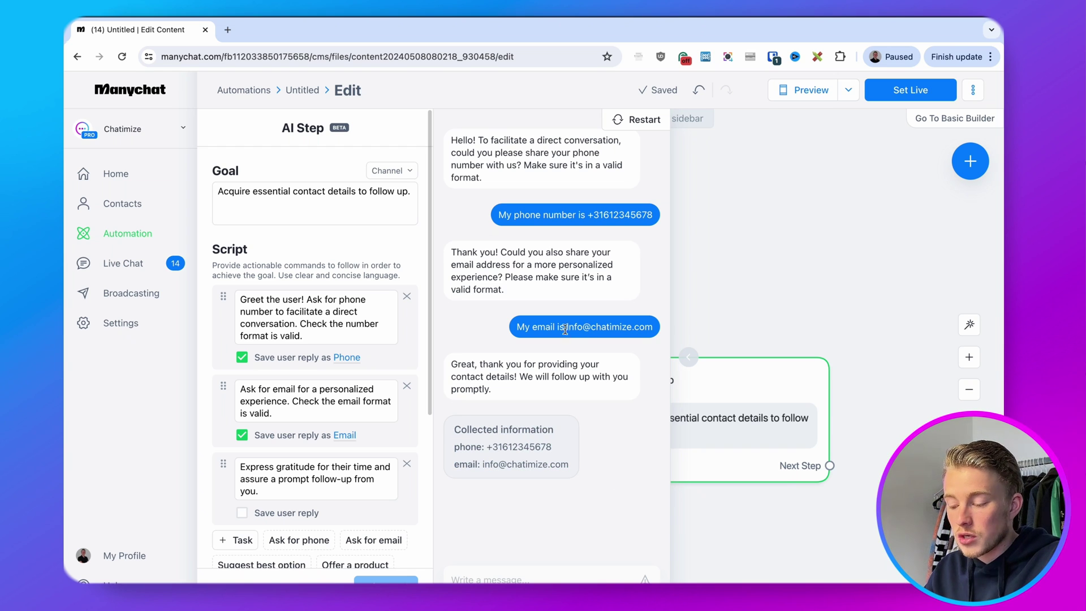
left_click_drag(567, 326, 653, 326)
left_click(580, 216)
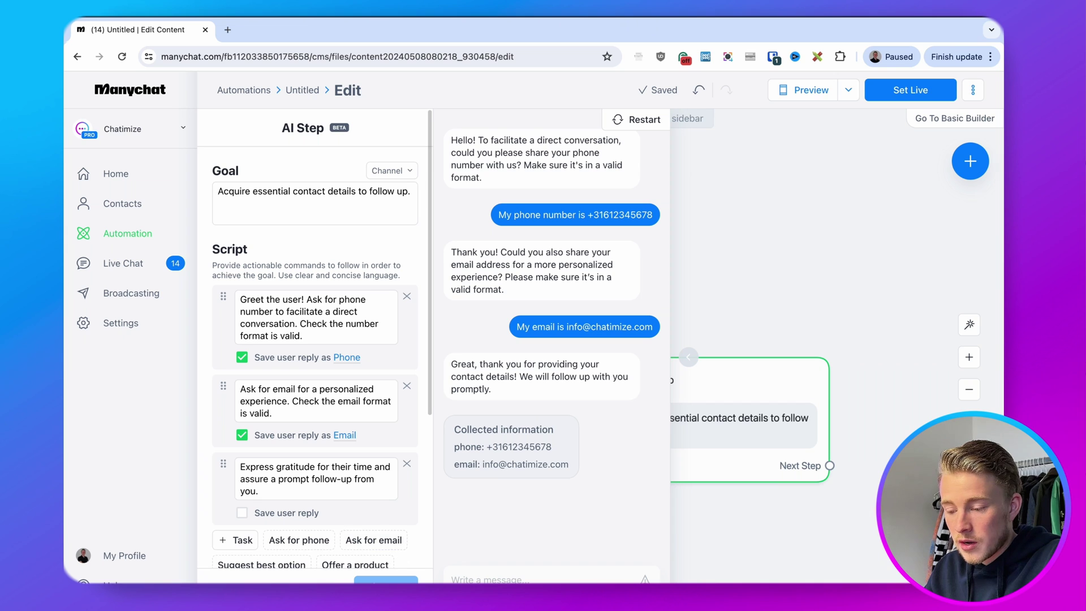
left_click(768, 281)
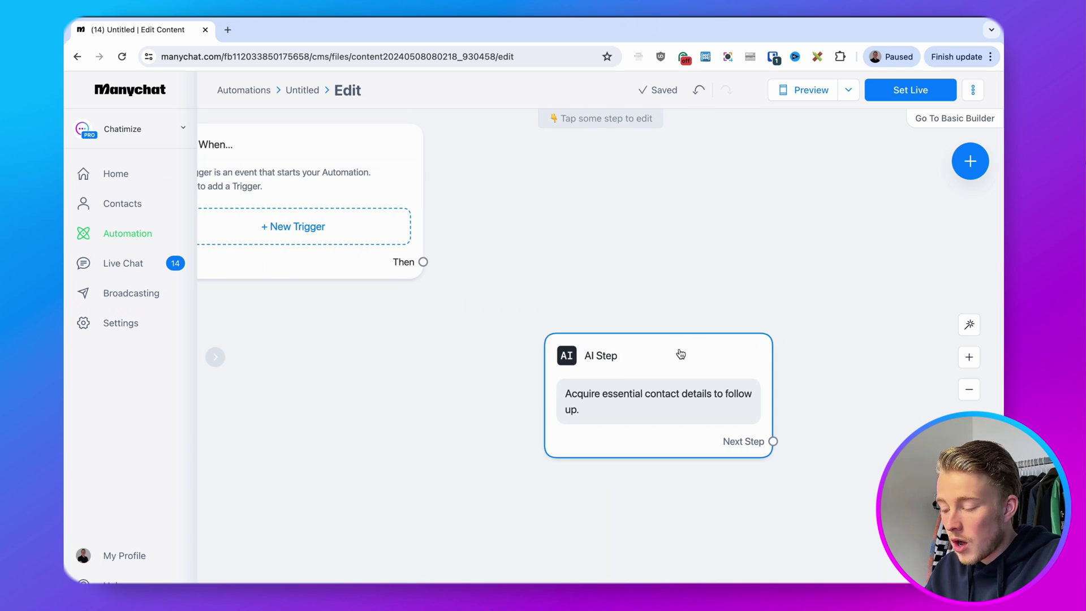
left_click(681, 354)
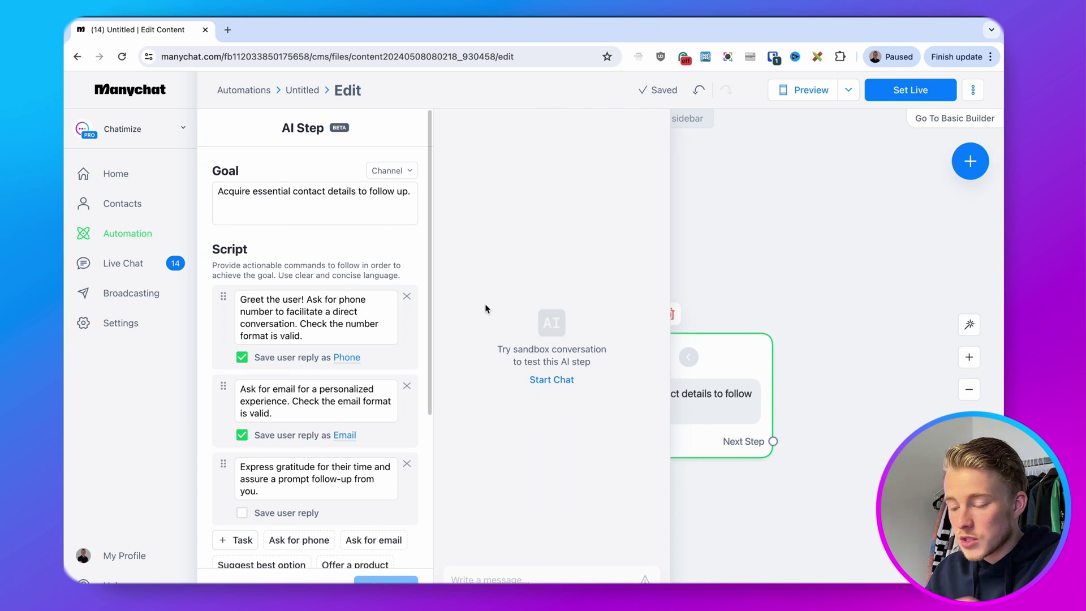
left_click(389, 170)
left_click(392, 215)
left_click(395, 173)
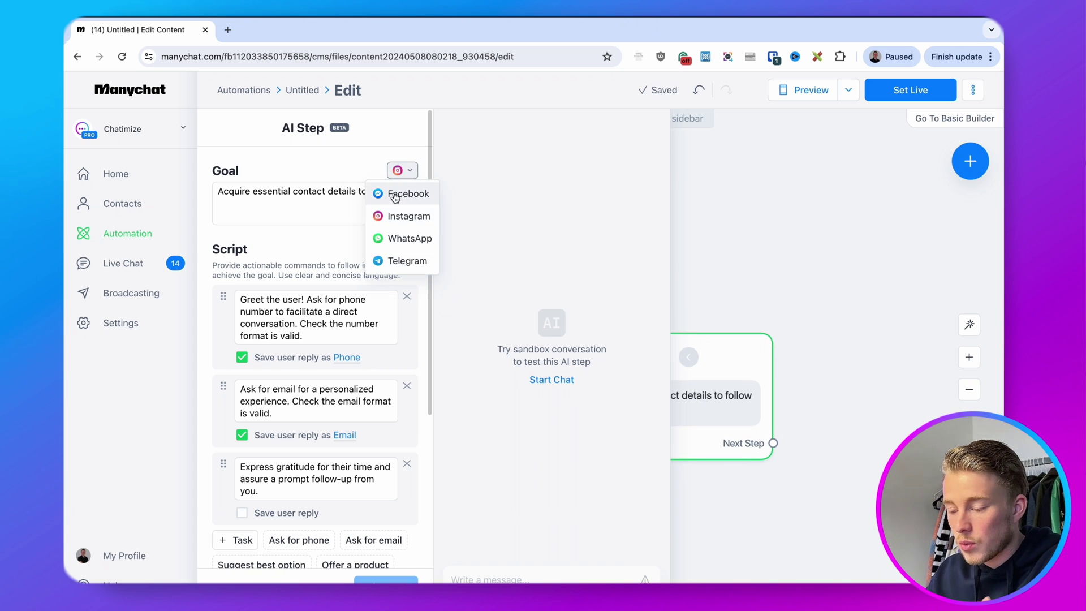
left_click(394, 193)
Move the AI Step node up level with the trigger on the canvas.
left_click(790, 302)
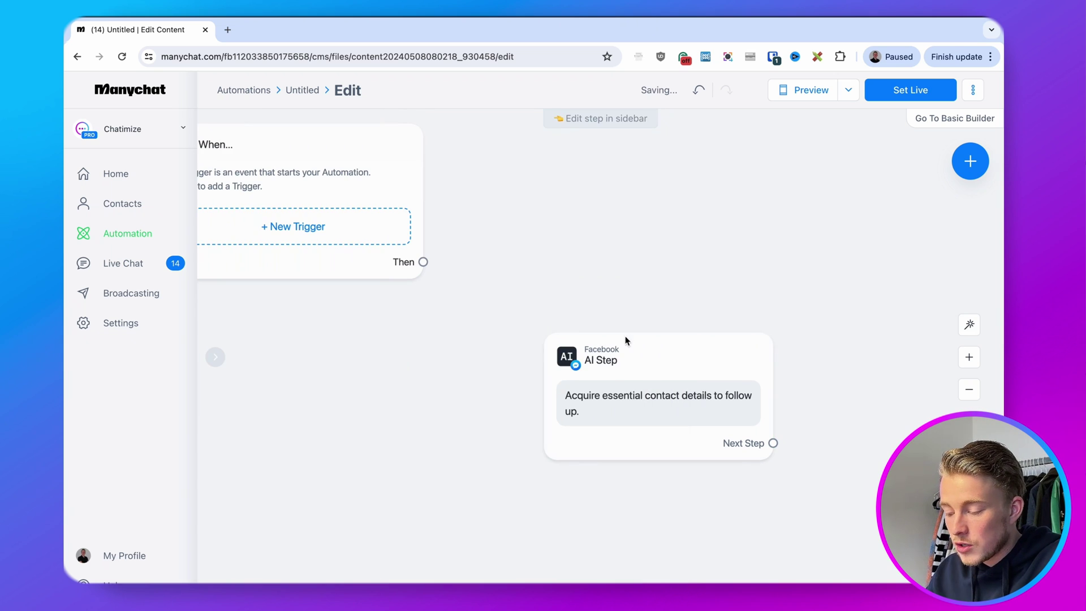
left_click_drag(629, 362, 602, 154)
left_click_drag(530, 277, 594, 338)
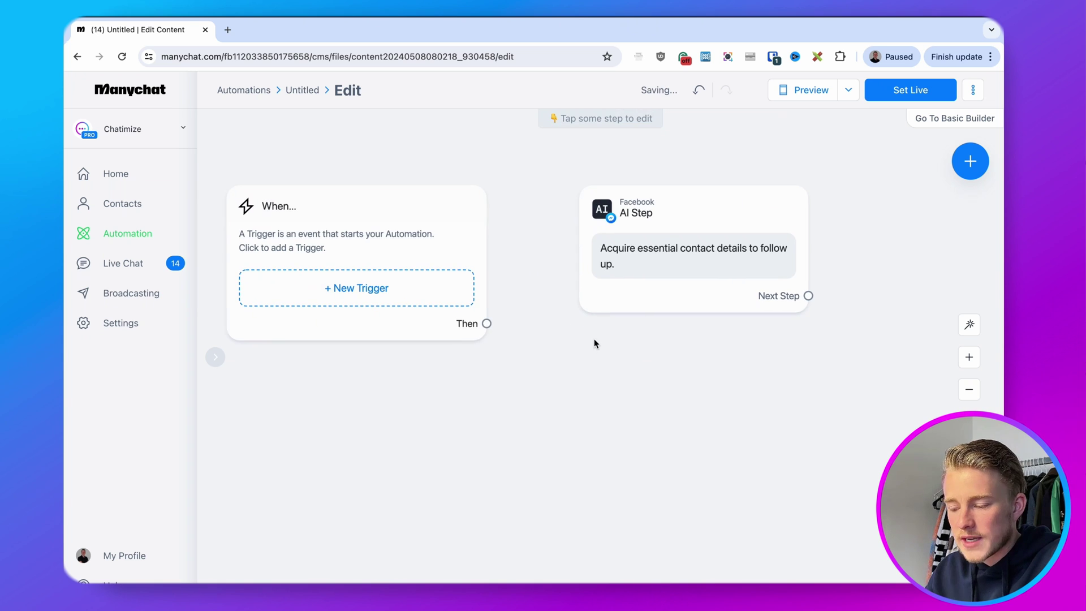
Connect the trigger's Then port to the AI Step.
left_click_drag(493, 324, 671, 240)
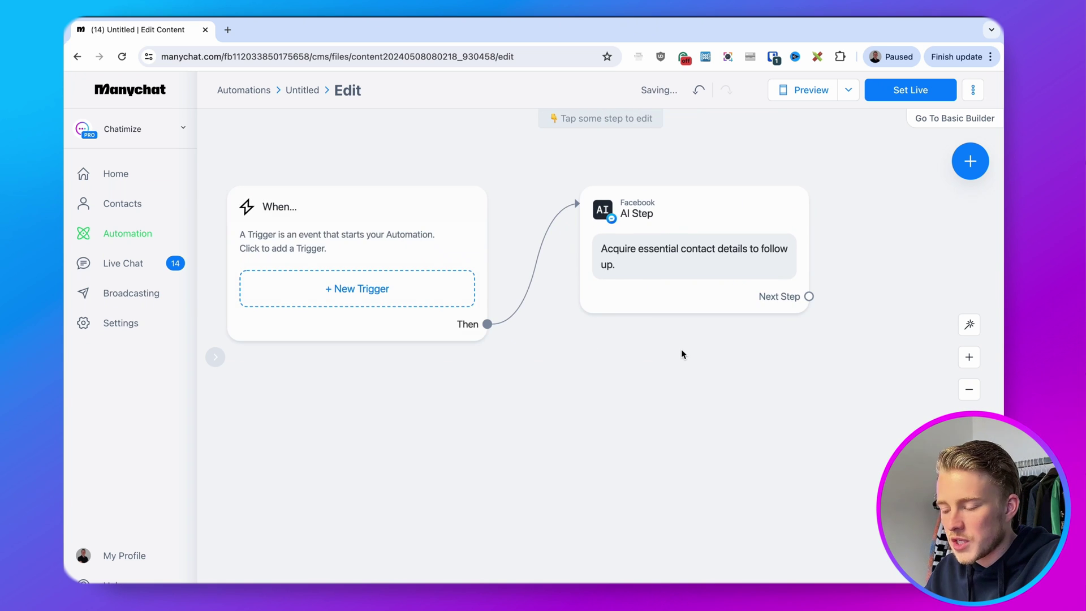
scroll(681, 348, "down", 3)
left_click_drag(748, 376, 714, 373)
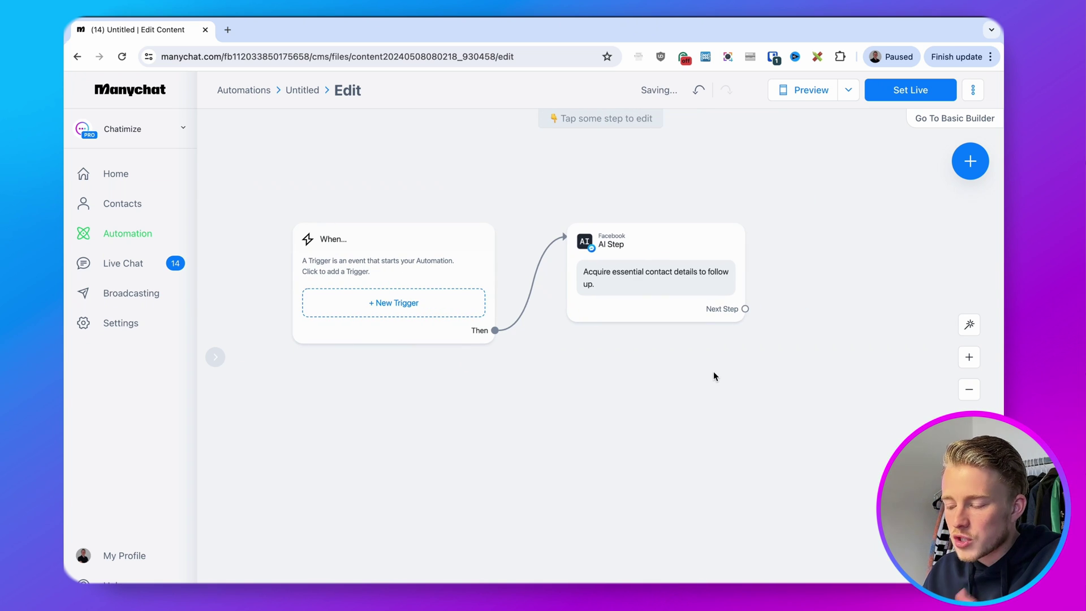
left_click(662, 267)
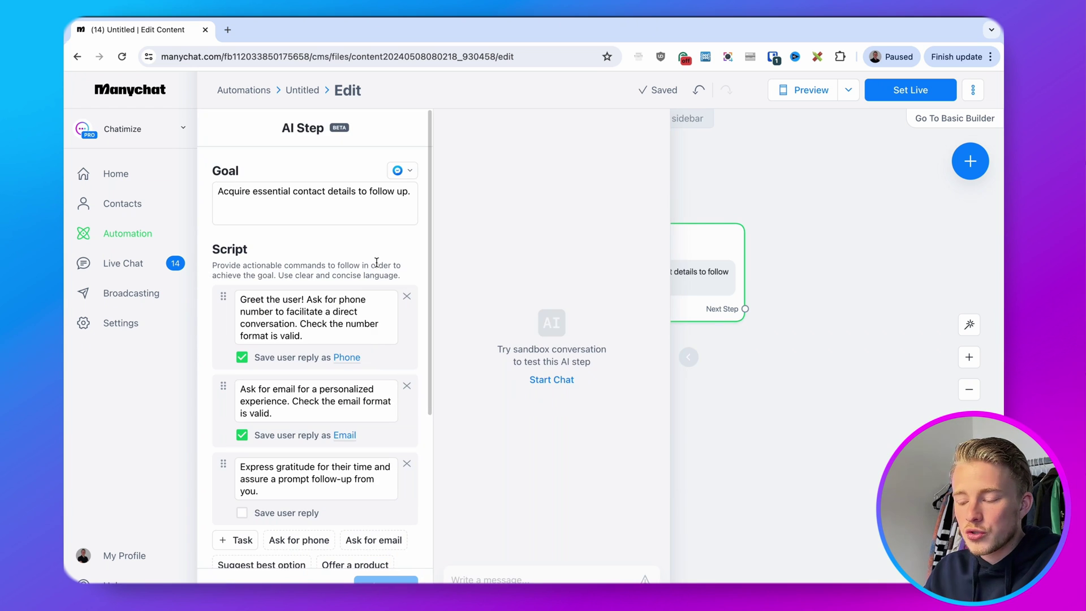
left_click(835, 365)
left_click(669, 288)
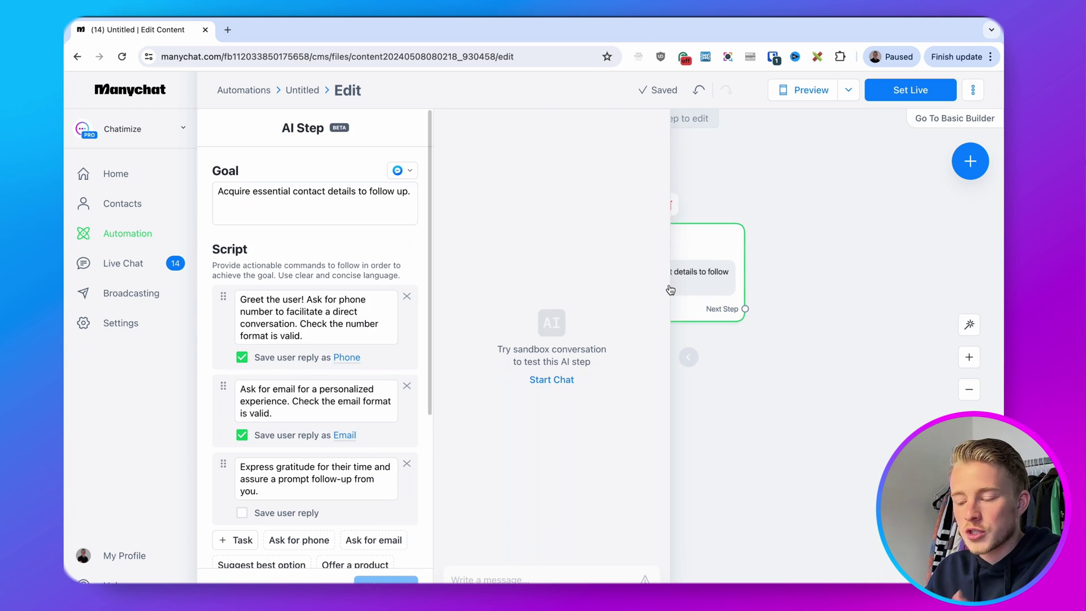
left_click(803, 174)
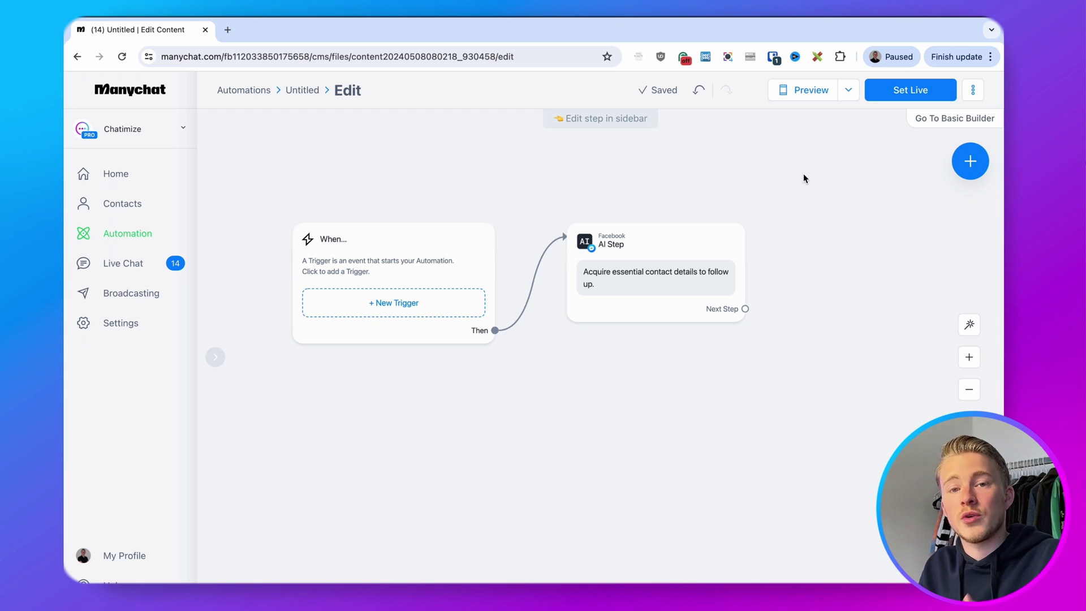
Remove the Express gratitude and Ask for email tasks, keeping only the phone-number task.
left_click(698, 242)
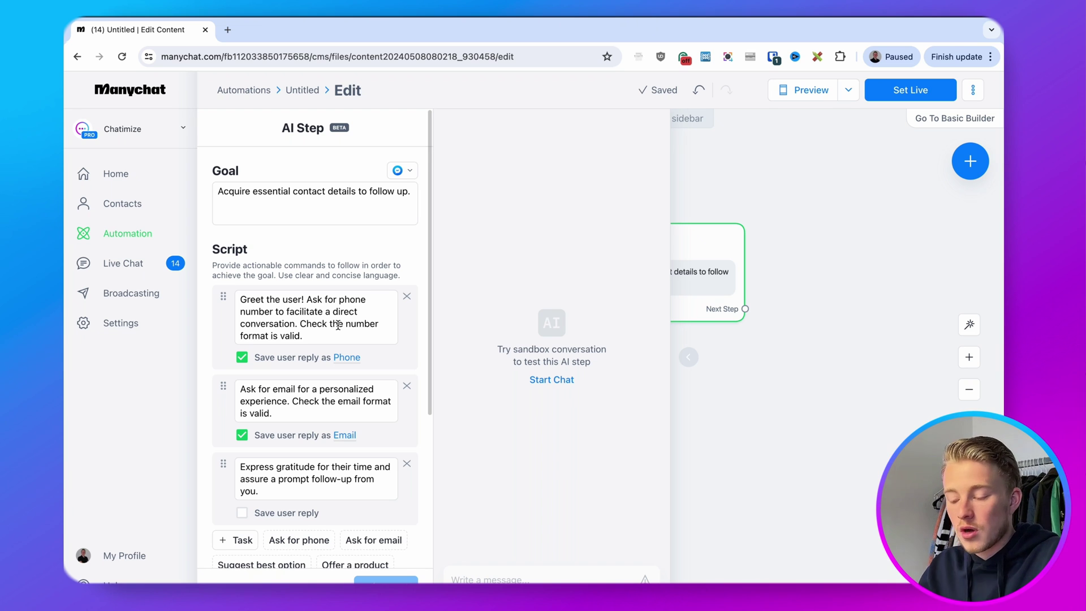
left_click(406, 464)
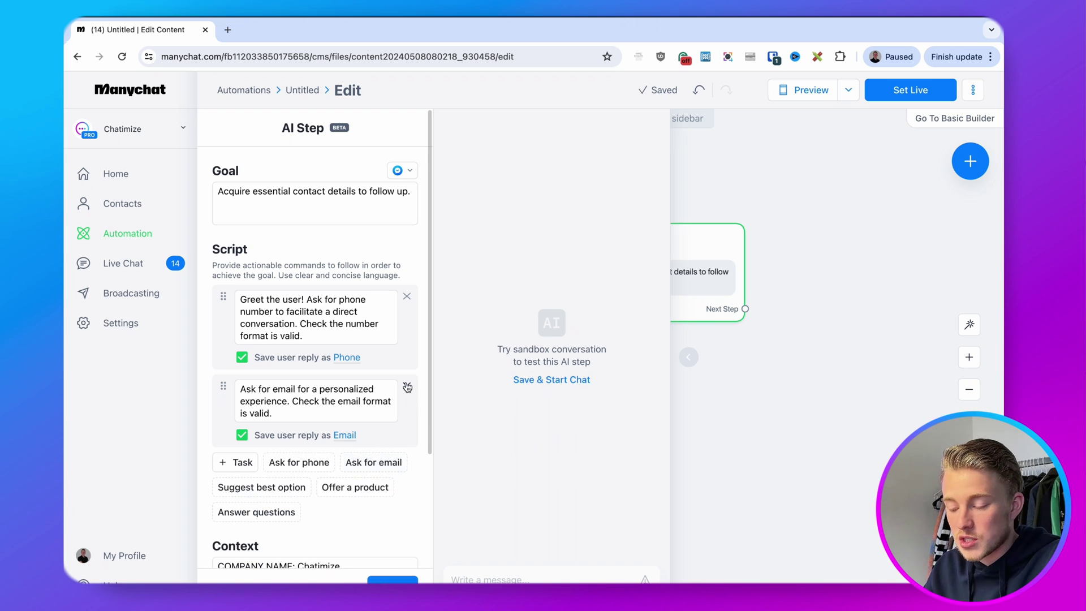
left_click(406, 386)
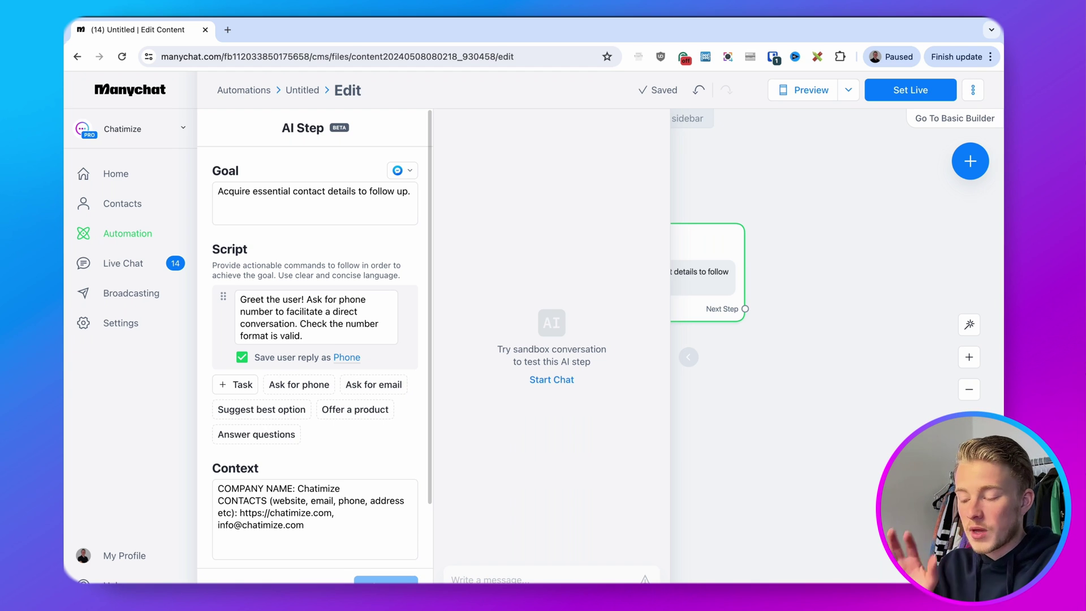
left_click(723, 431)
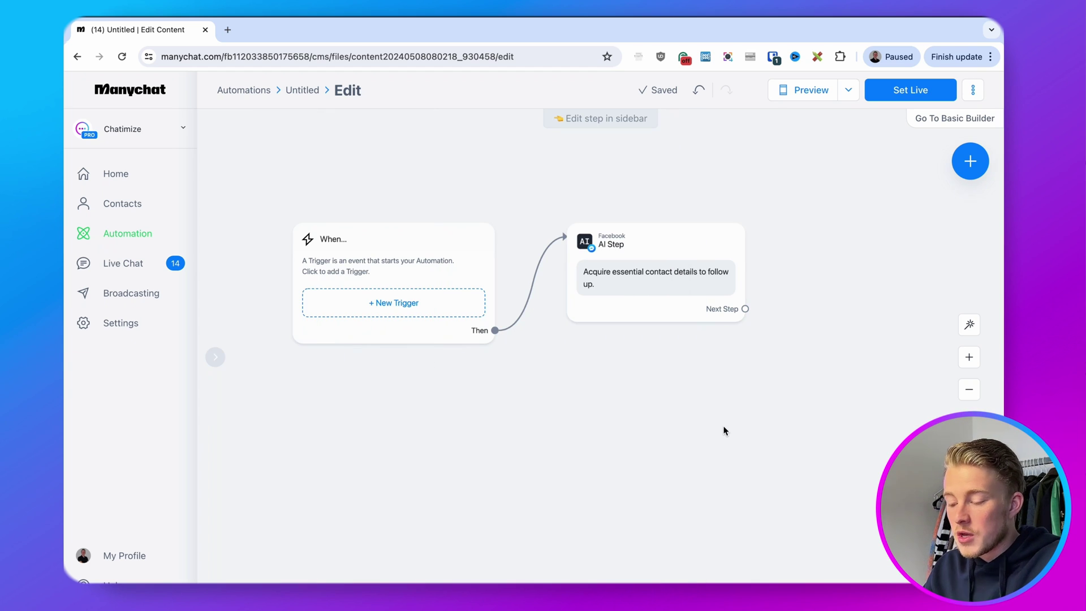
scroll(680, 425, "right", 5)
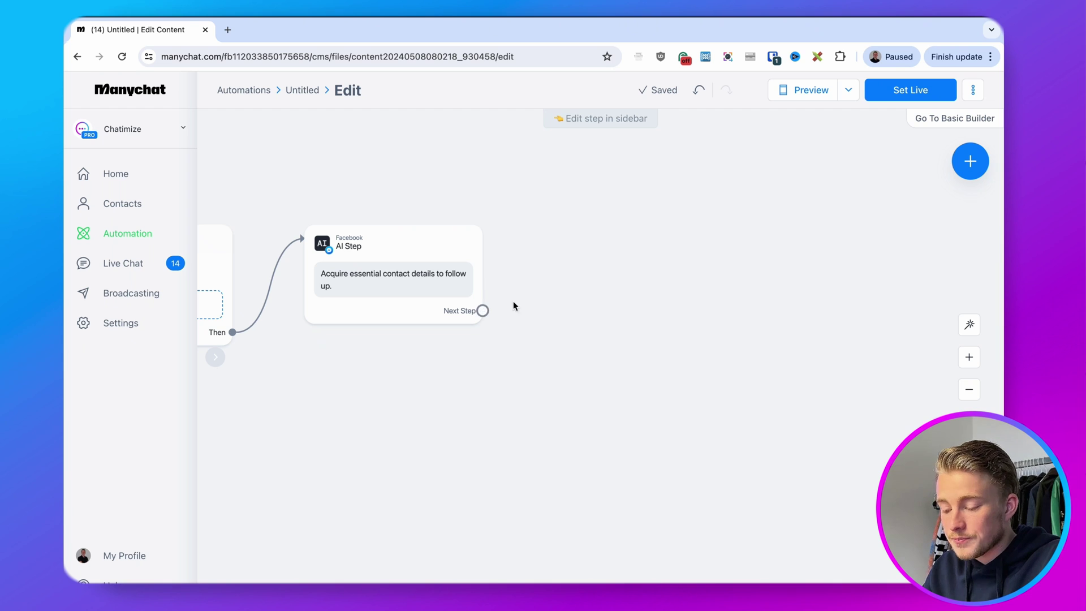
left_click(483, 310)
Add a second AI Step after the first, then go to the My Automations list.
left_click(618, 385)
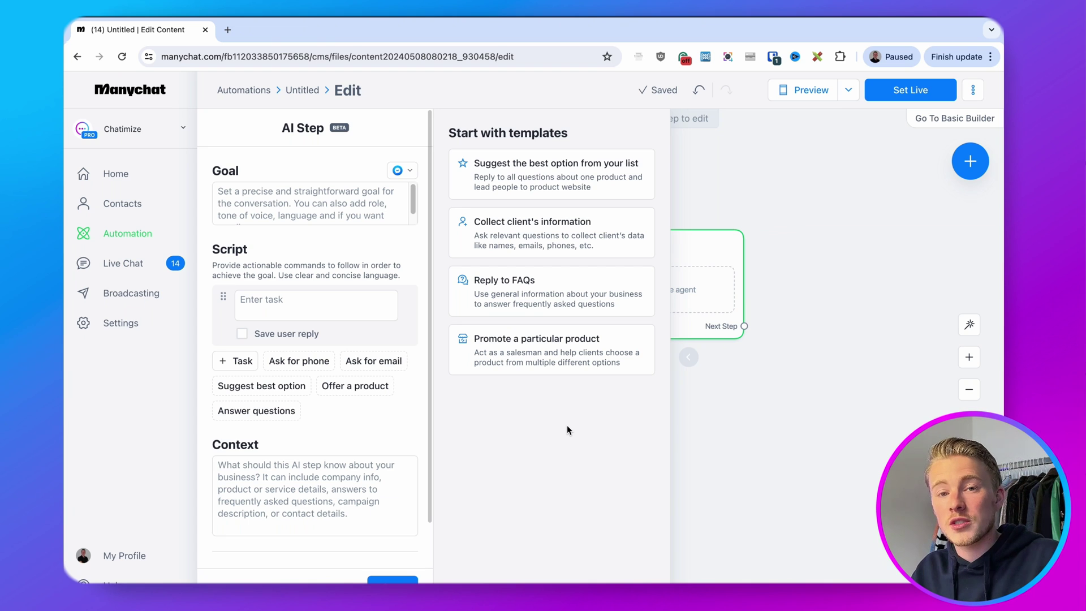
left_click(155, 235)
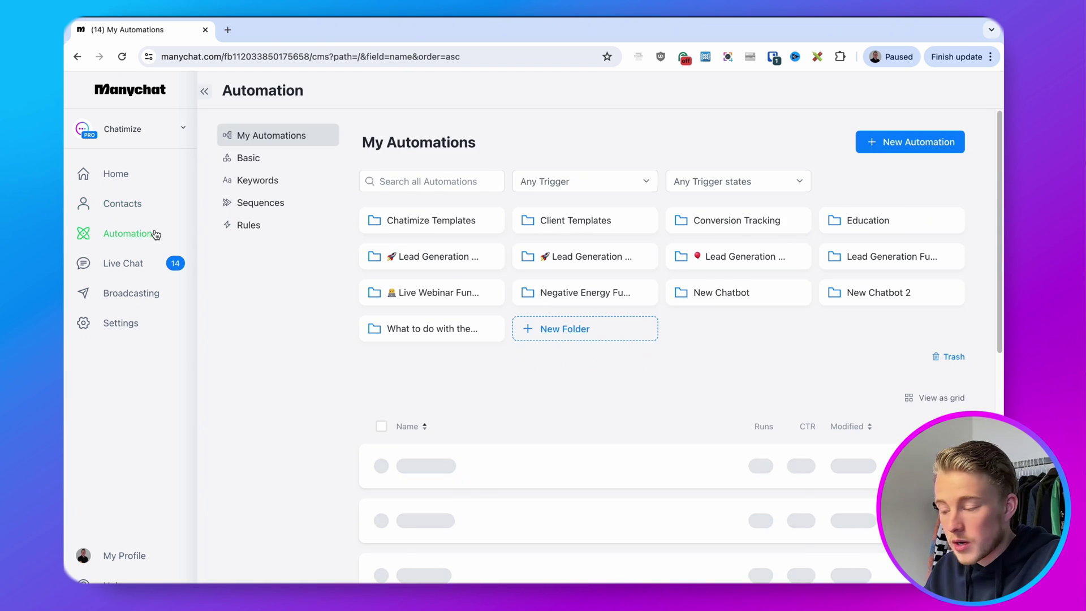
Start a new automation, skip the Ready-to-Go templates, and build it with the AI Assistant.
left_click(878, 141)
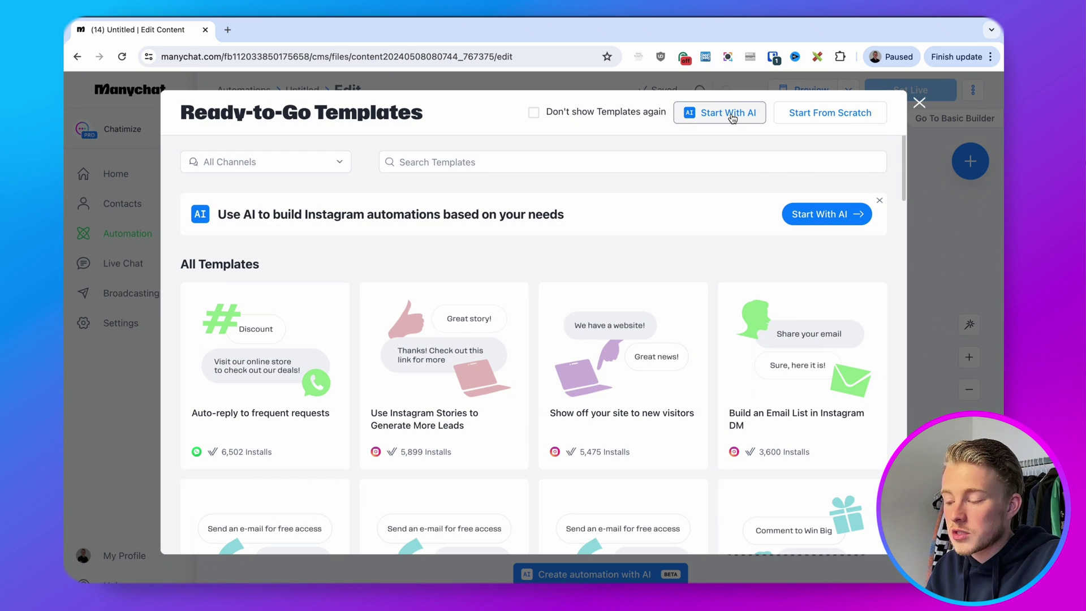
left_click(919, 103)
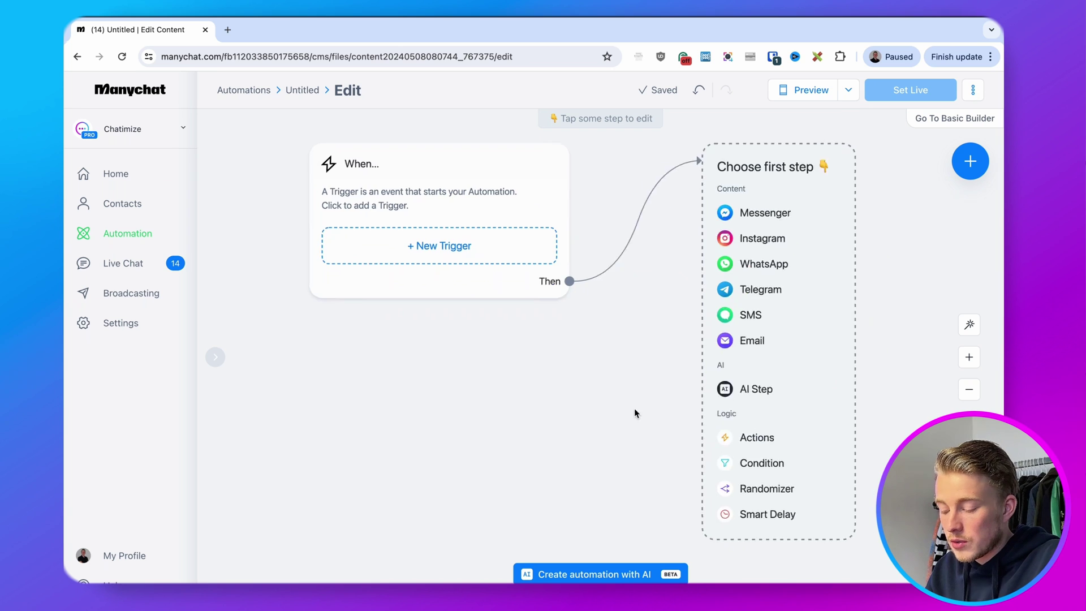
left_click(592, 573)
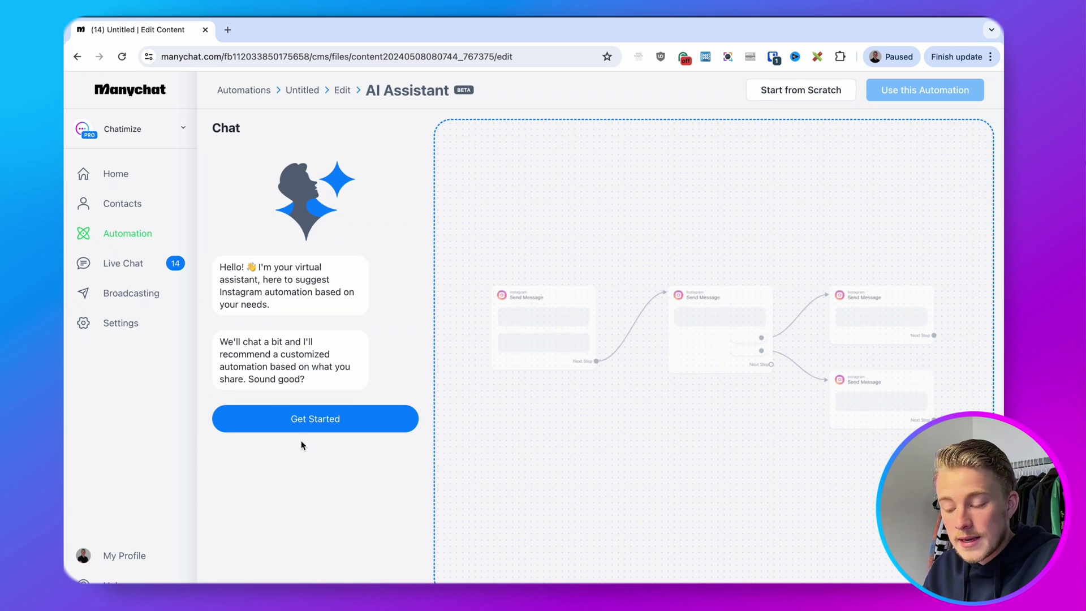
Give the AI Assistant the pasted fitness coaching business description.
left_click(297, 421)
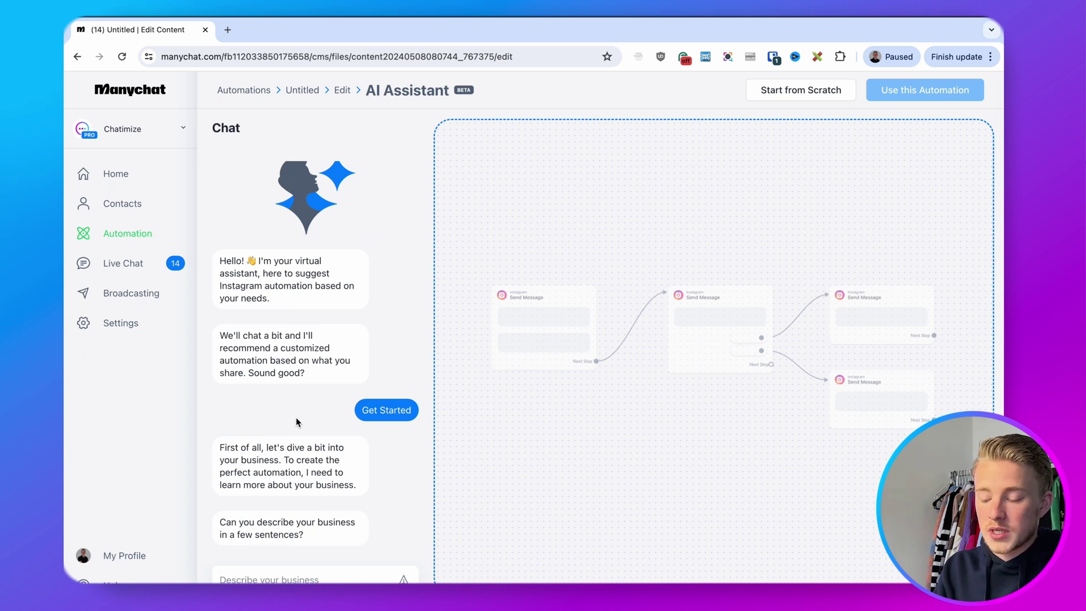
left_click(309, 572)
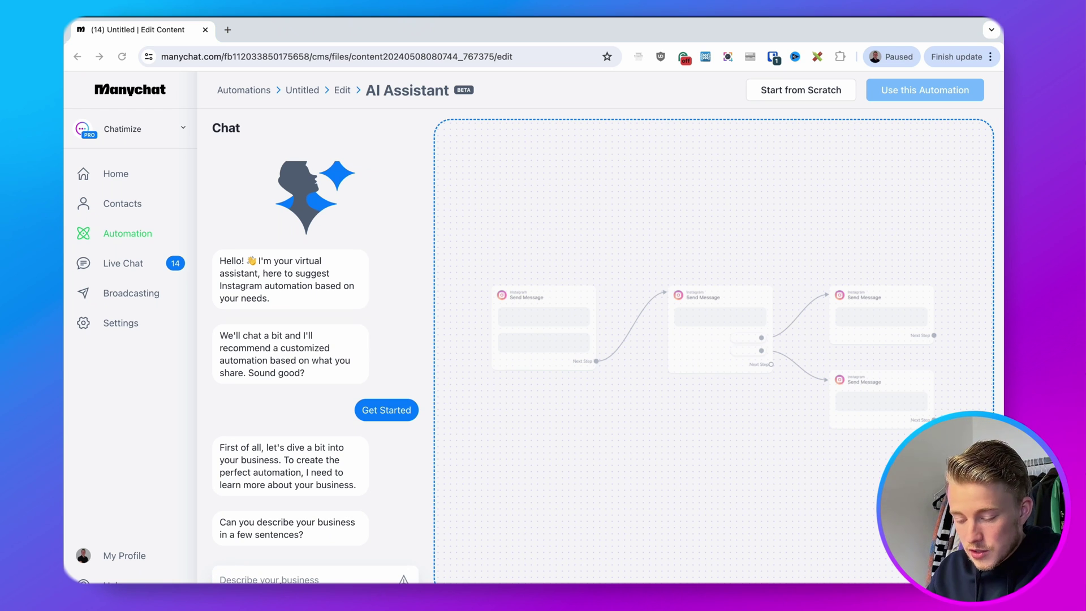
type("I run a fitness coaching business helping people to lose weight, gain more muscle or get fitter")
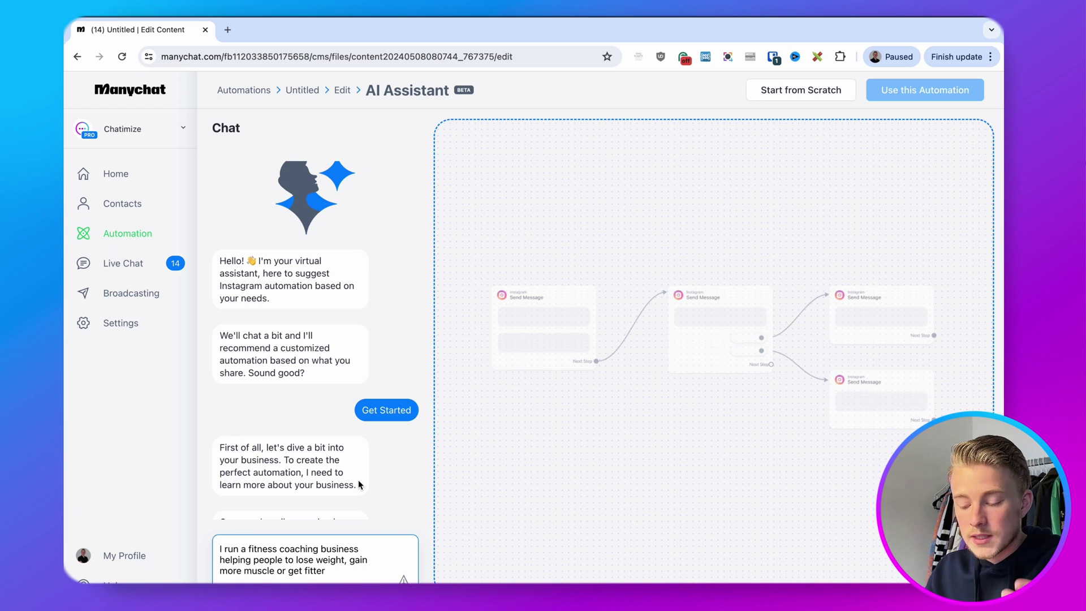
key("Return")
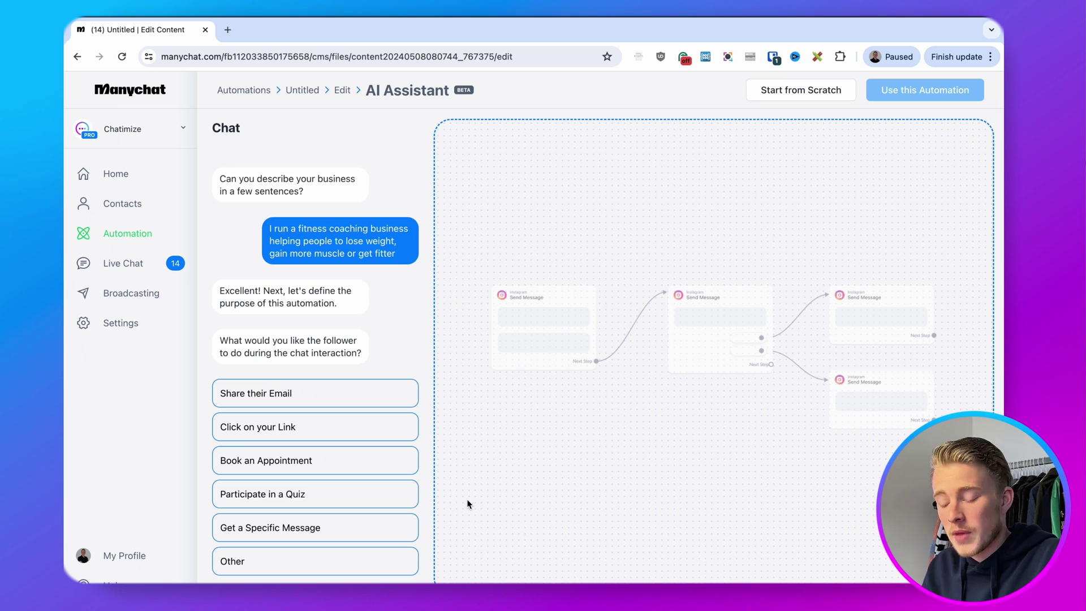
Choose Book an Appointment for 'One-on-One training', triggered by comments on Posts or Reels.
left_click(378, 468)
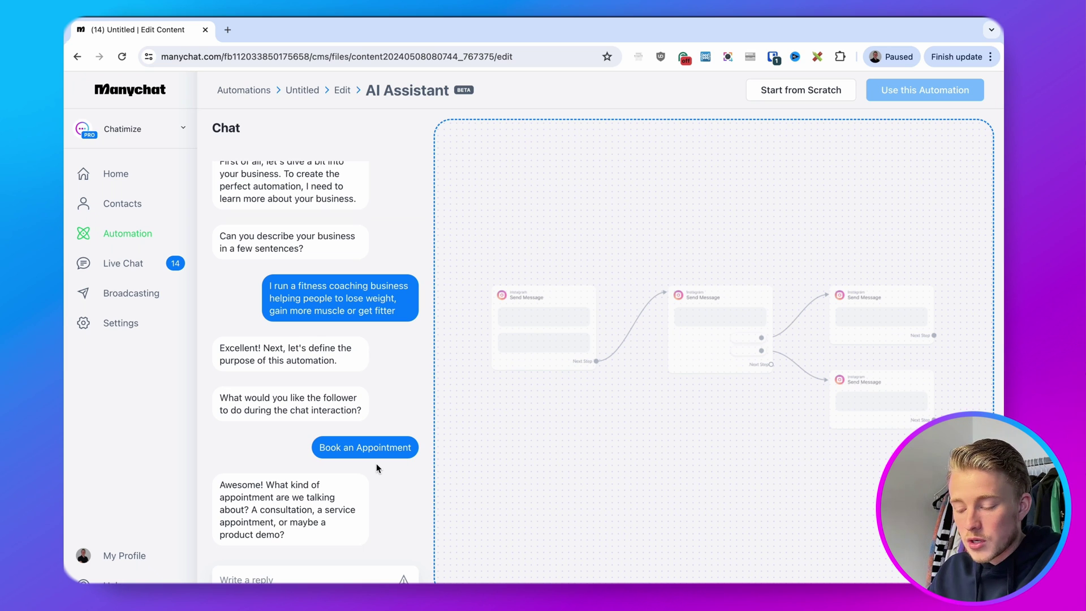
left_click(321, 576)
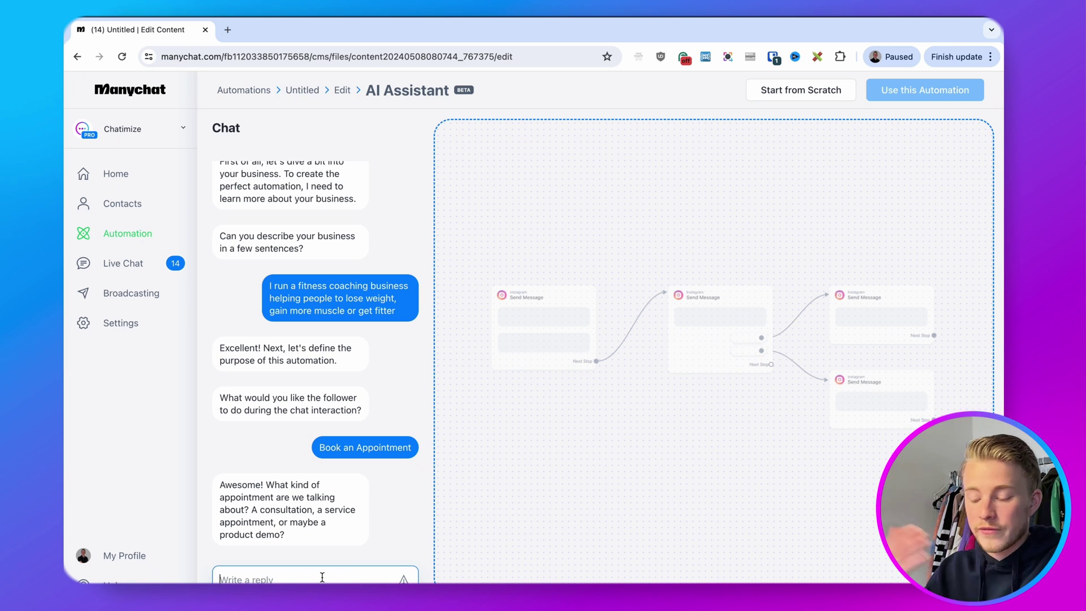
type("One")
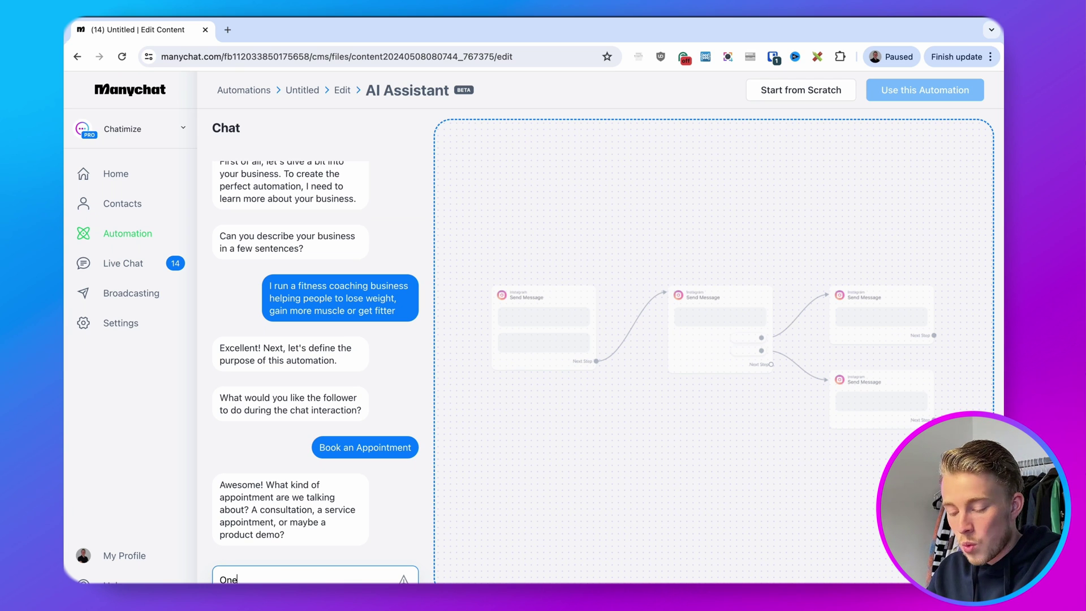
type("-on-One training")
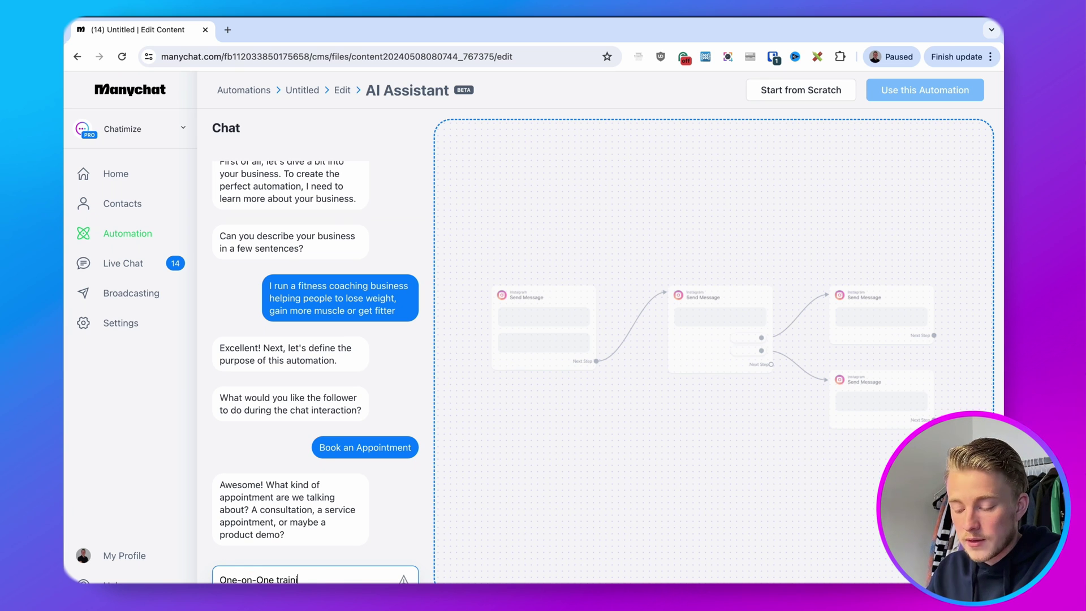
key("Return")
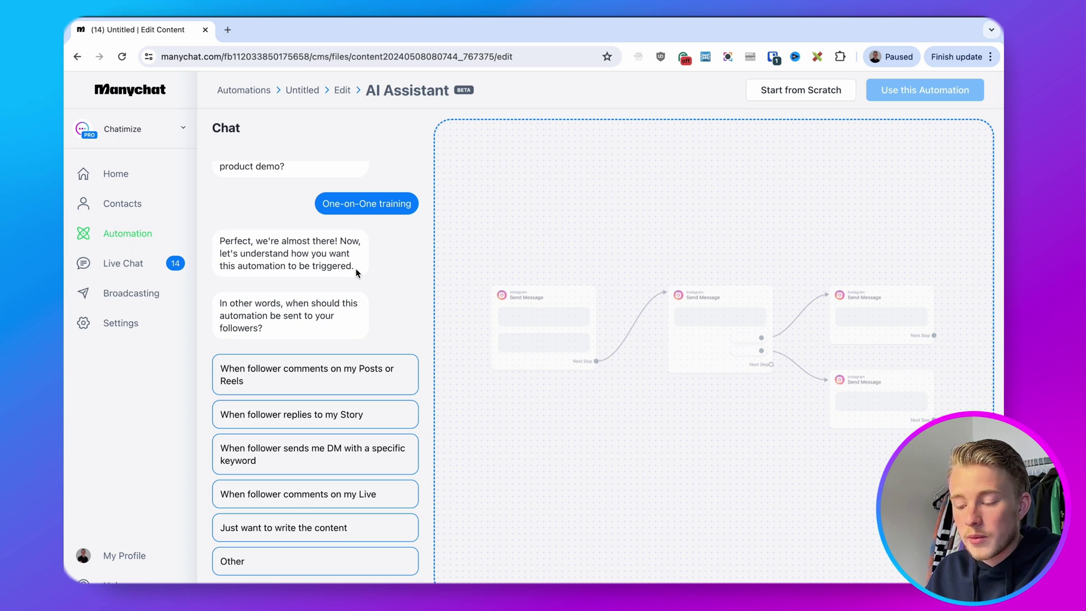
left_click_drag(356, 272, 219, 229)
left_click(220, 232)
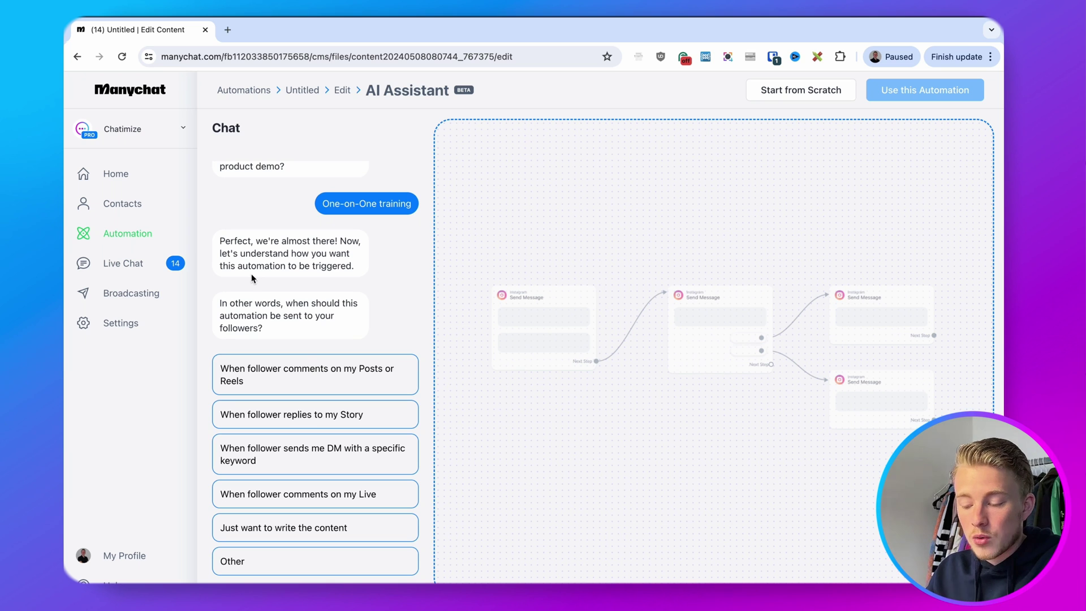
left_click(308, 373)
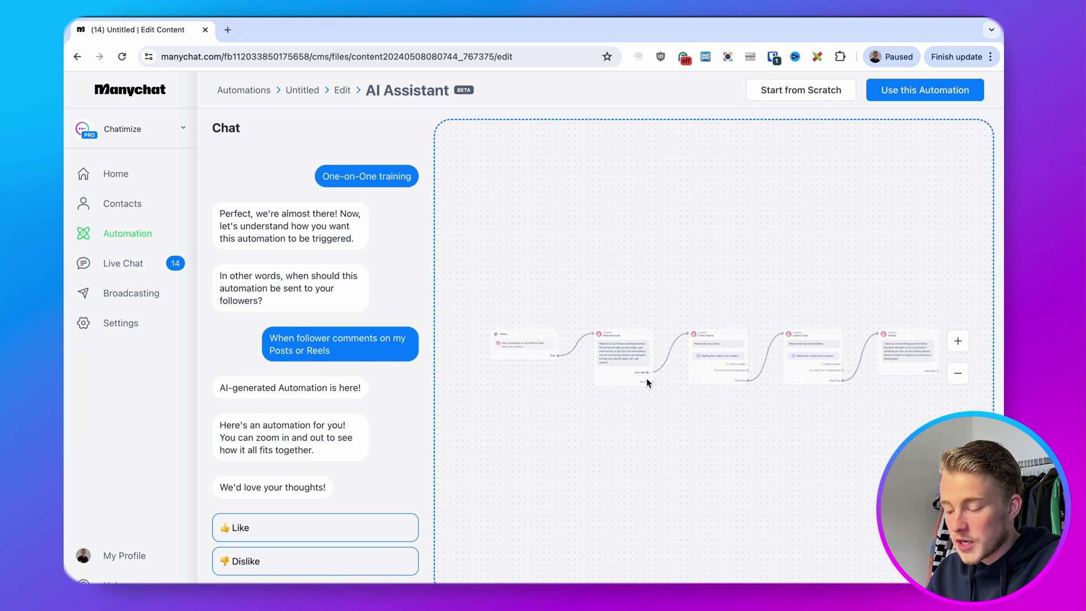
Review the generated welcome, name, email and thanks flow, then use it as the automation.
scroll(629, 412, "up", 5)
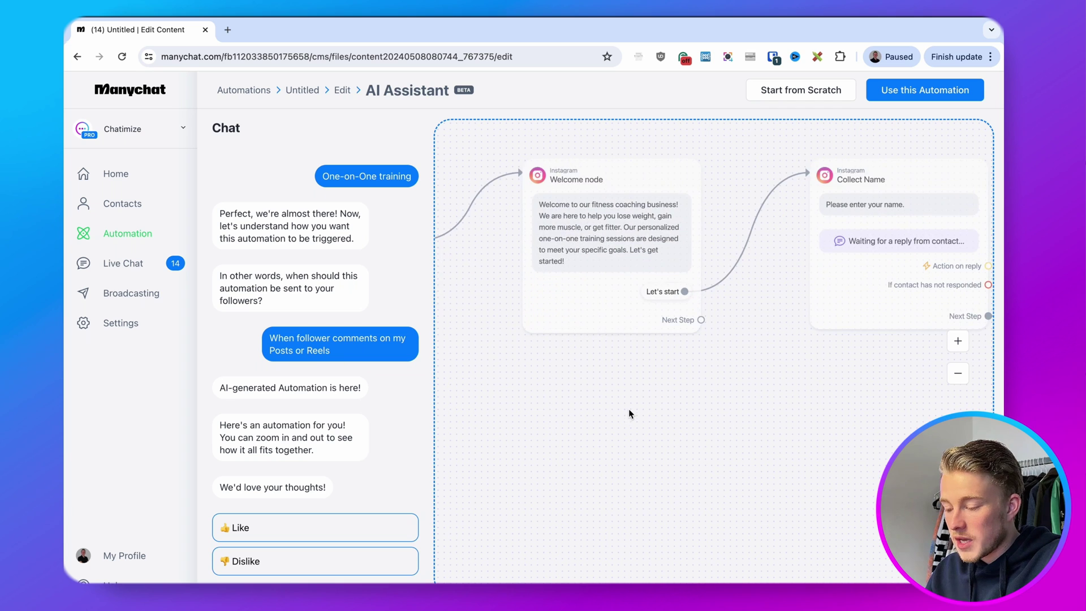
scroll(759, 398, "right", 10)
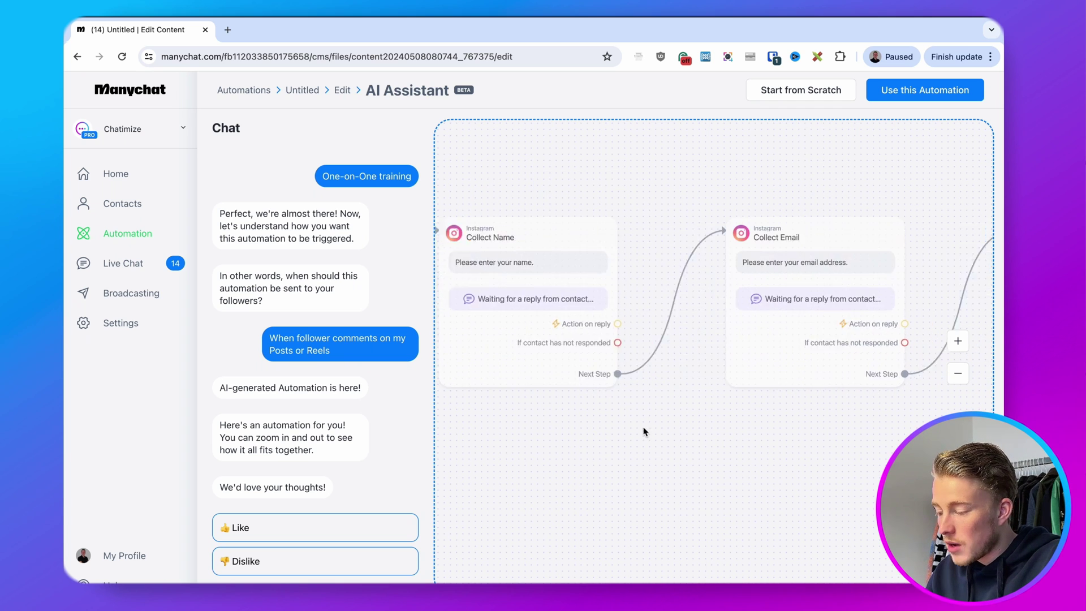
scroll(644, 431, "right", 10)
scroll(725, 389, "down", 3)
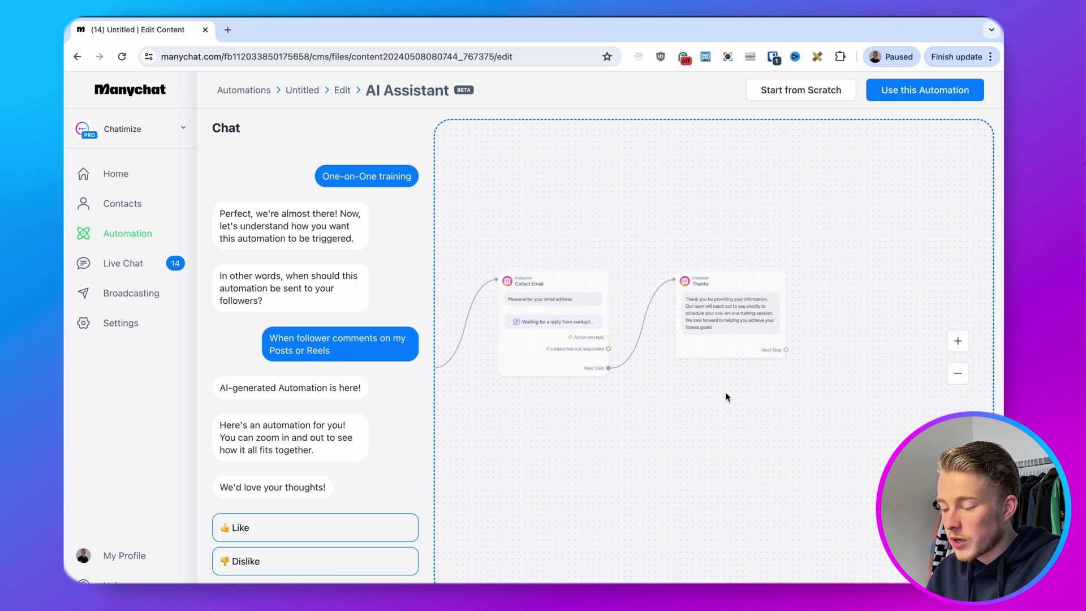
scroll(725, 391, "left", 10)
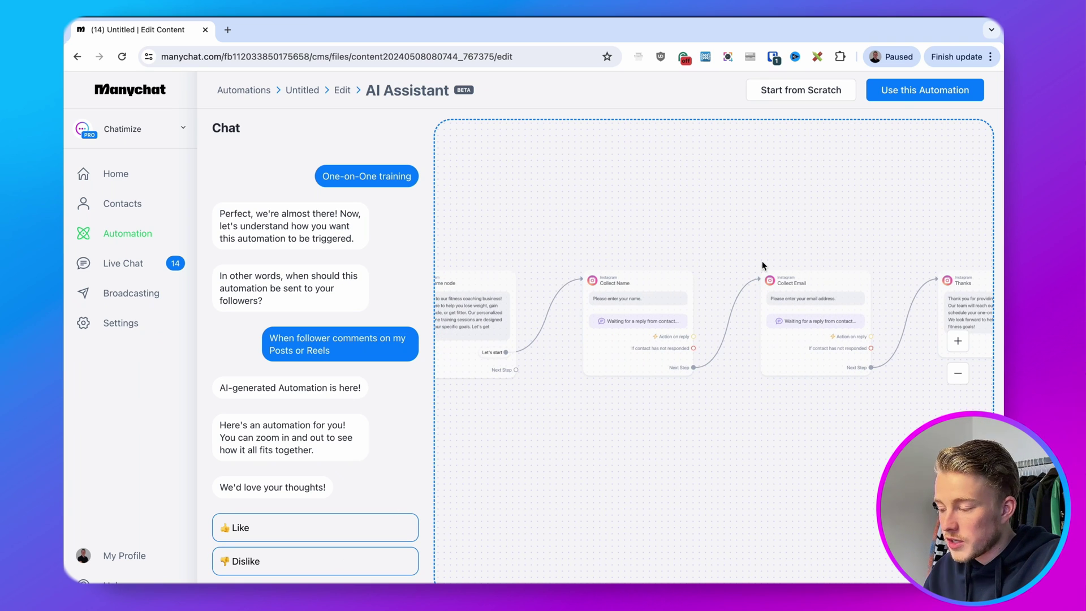
left_click(904, 95)
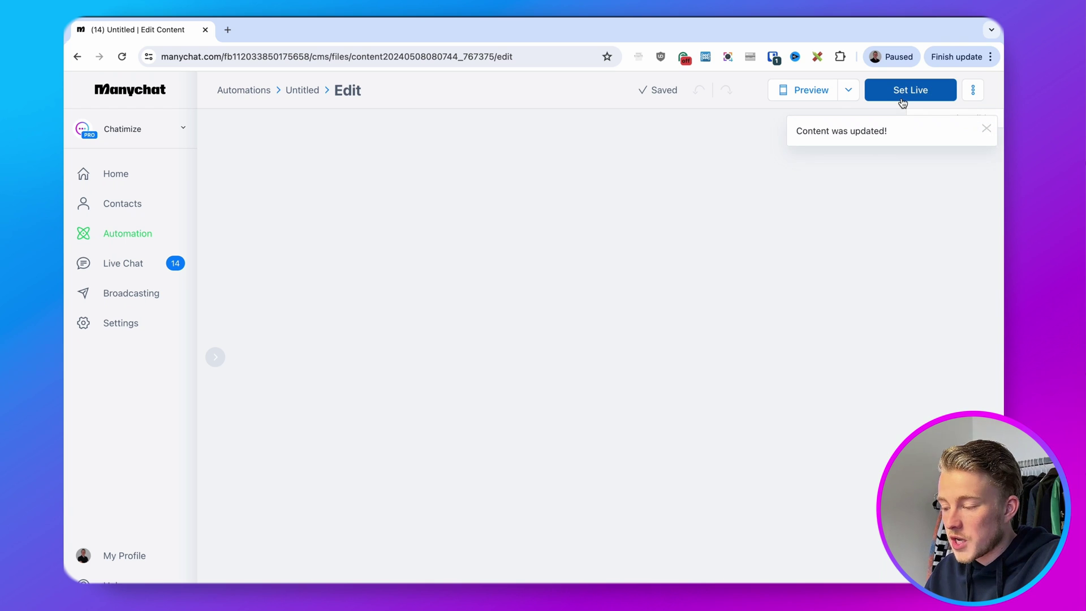
Place the Posts or Reels comment trigger before the Welcome node and center the flow.
left_click_drag(352, 320, 444, 321)
scroll(537, 305, "up", 5)
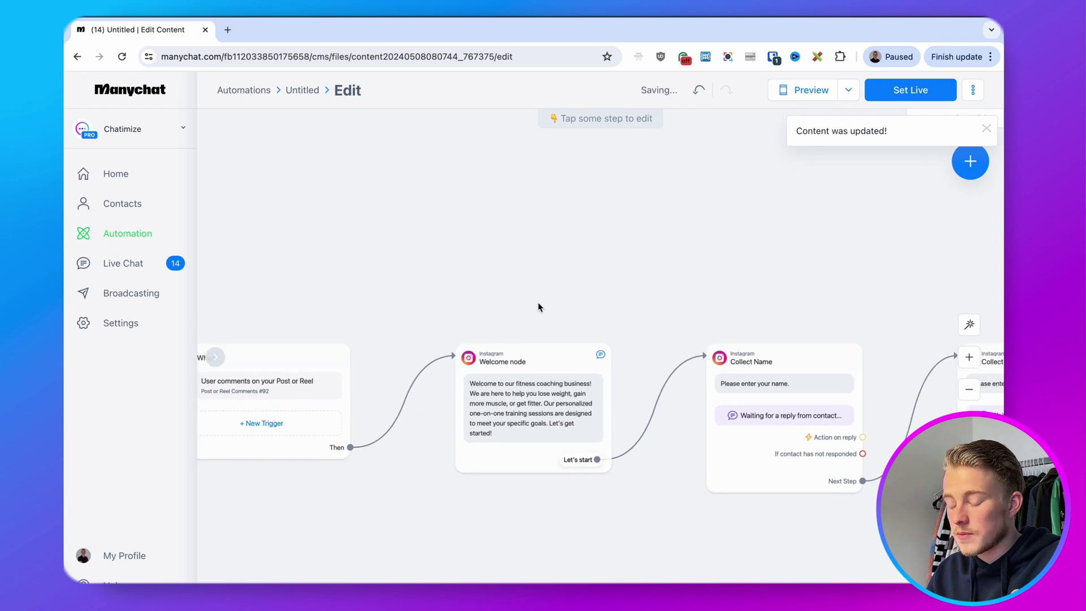
left_click_drag(538, 307, 690, 212)
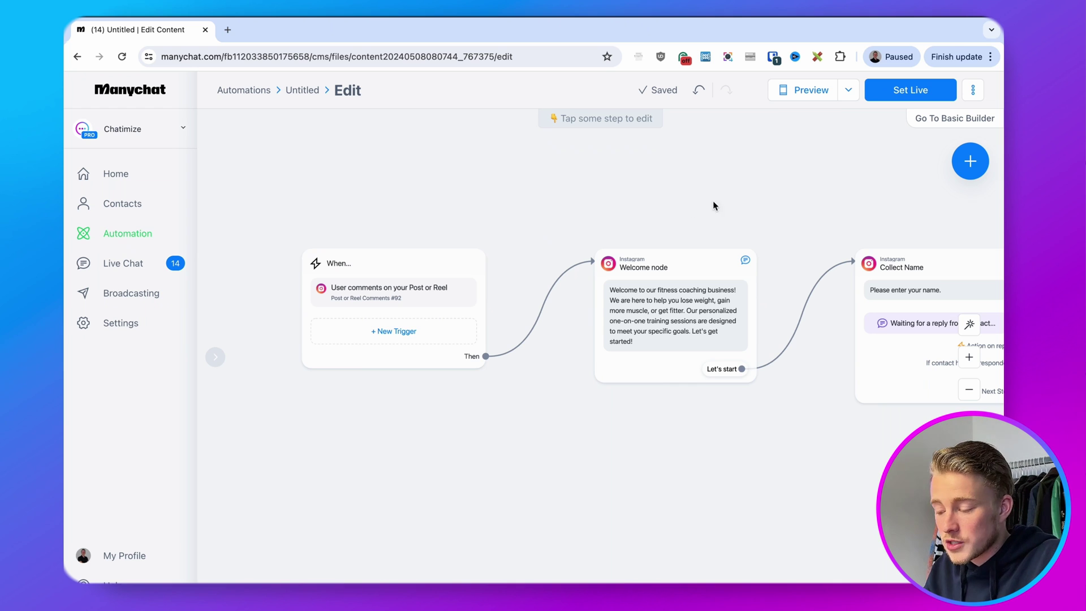
Look over the Welcome, Collect Name and Collect Email nodes, then open Collect Name's user-input settings.
left_click_drag(713, 203, 539, 202)
left_click(505, 345)
scroll(505, 344, "up", 5)
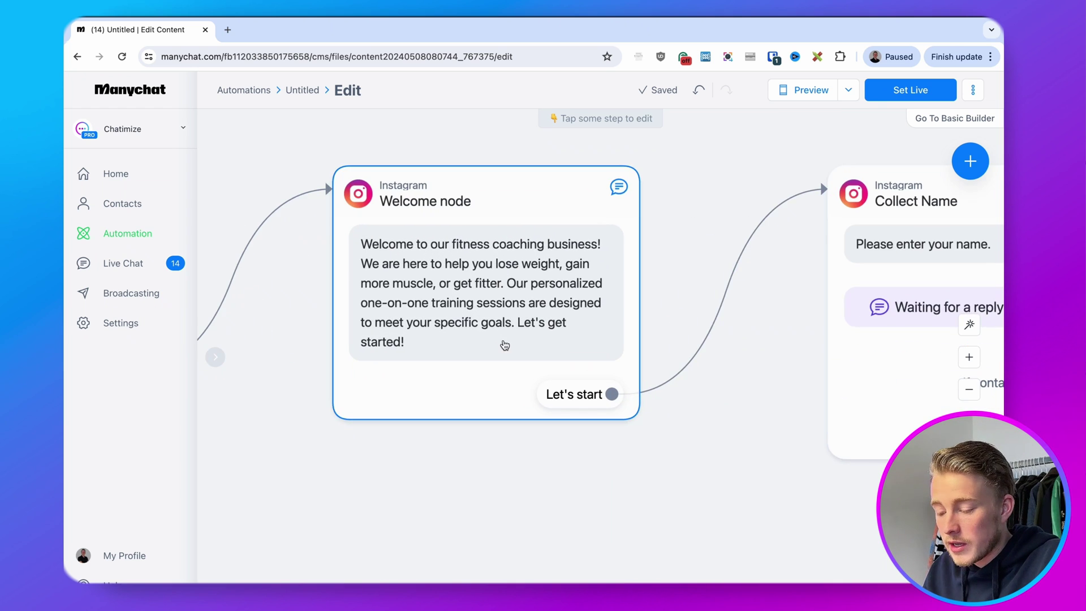
left_click_drag(690, 205, 564, 201)
scroll(563, 202, "down", 3)
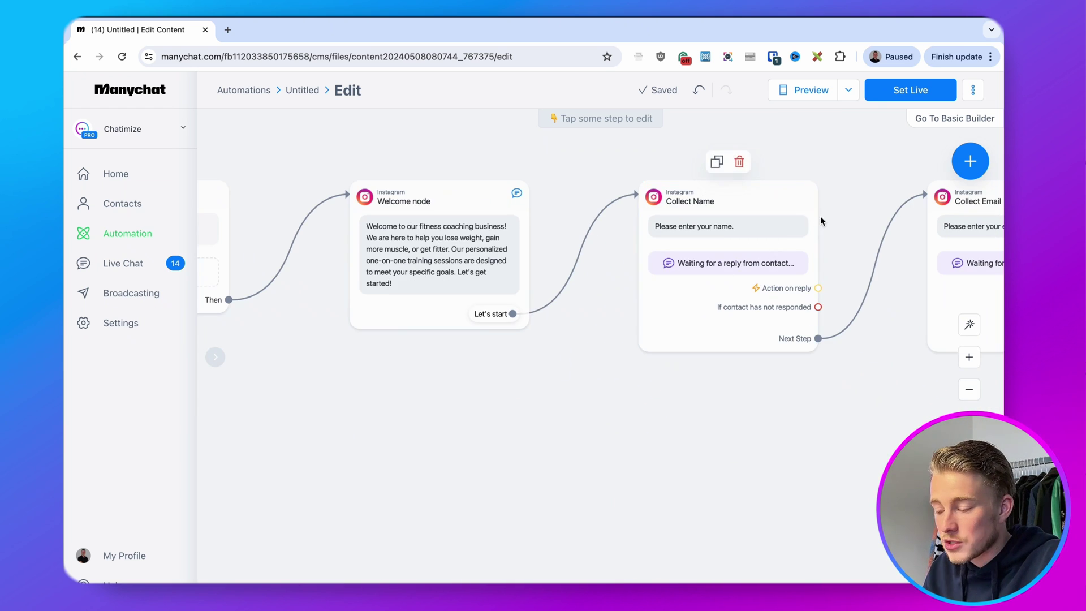
left_click_drag(820, 216, 561, 224)
scroll(683, 375, "right", 4)
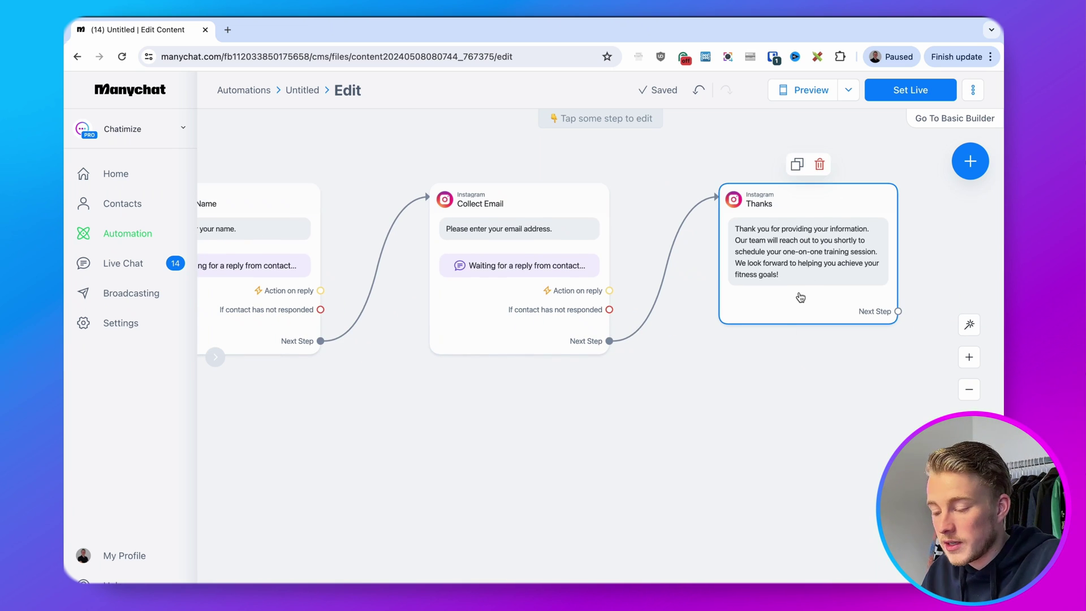
left_click_drag(701, 421, 857, 451)
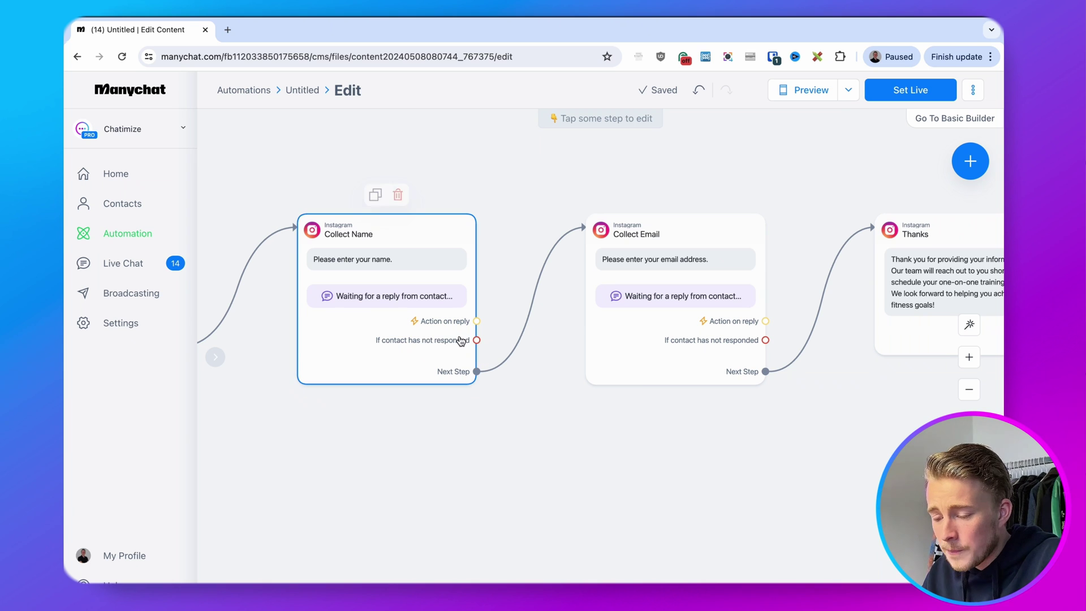
left_click_drag(435, 413, 642, 410)
scroll(642, 410, "down", 3)
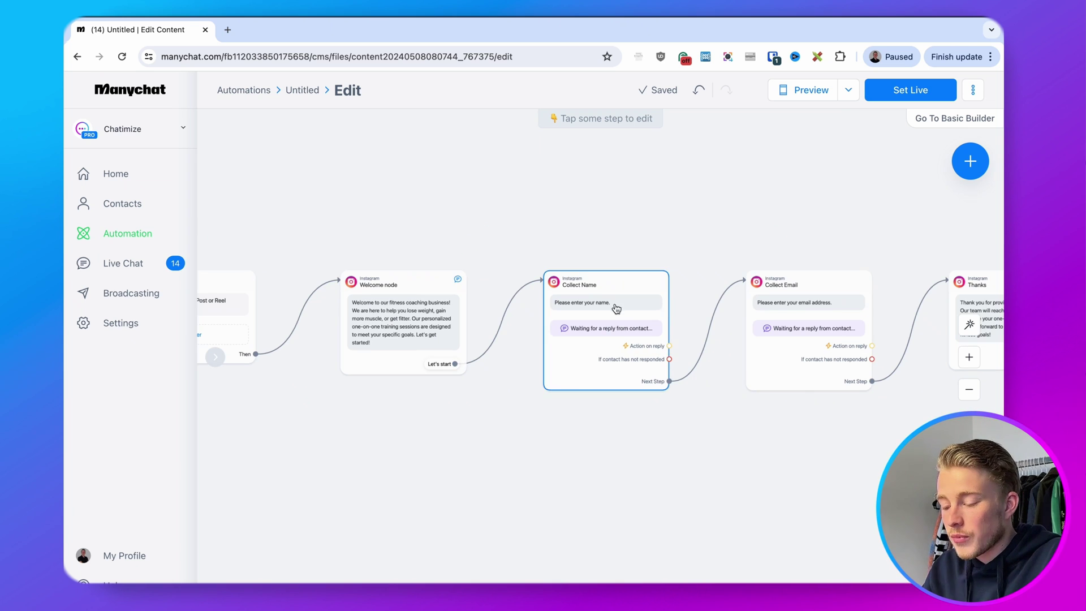
left_click(613, 308)
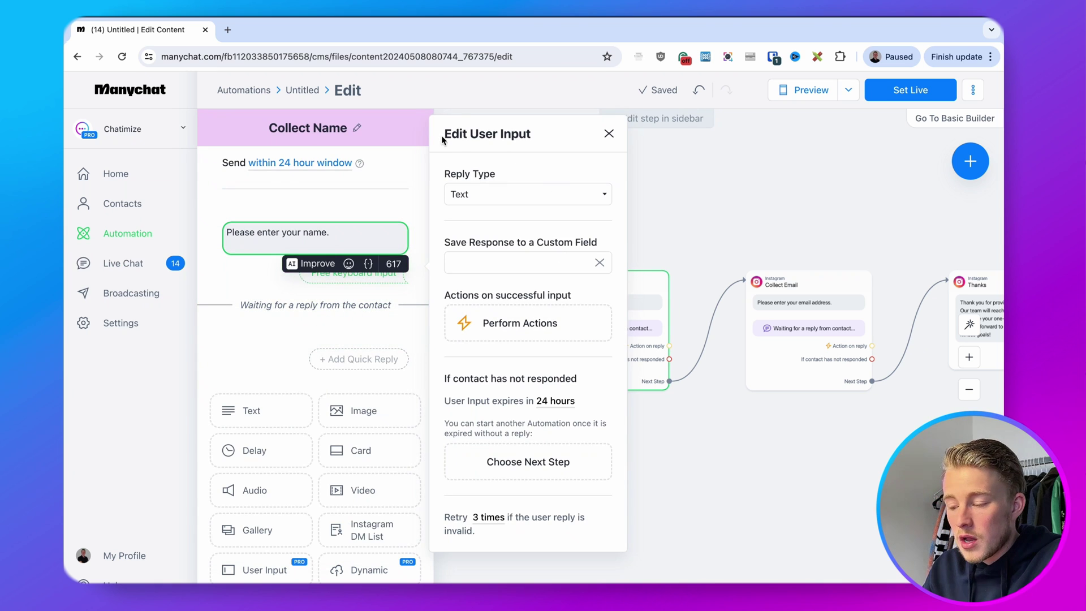
Set the Collect Name step's reply type to First name.
left_click(673, 211)
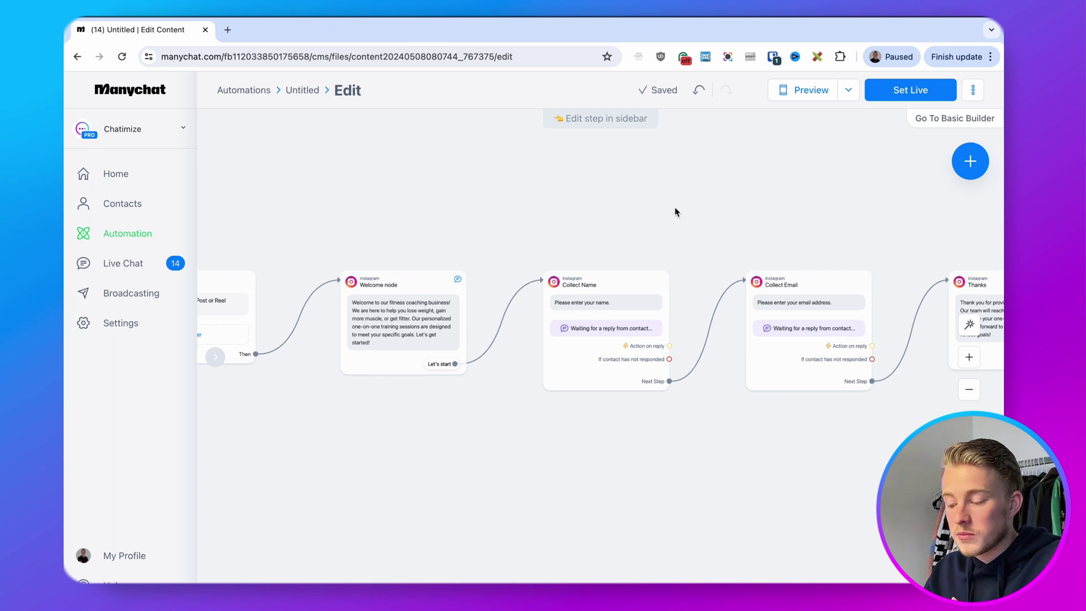
left_click(564, 308)
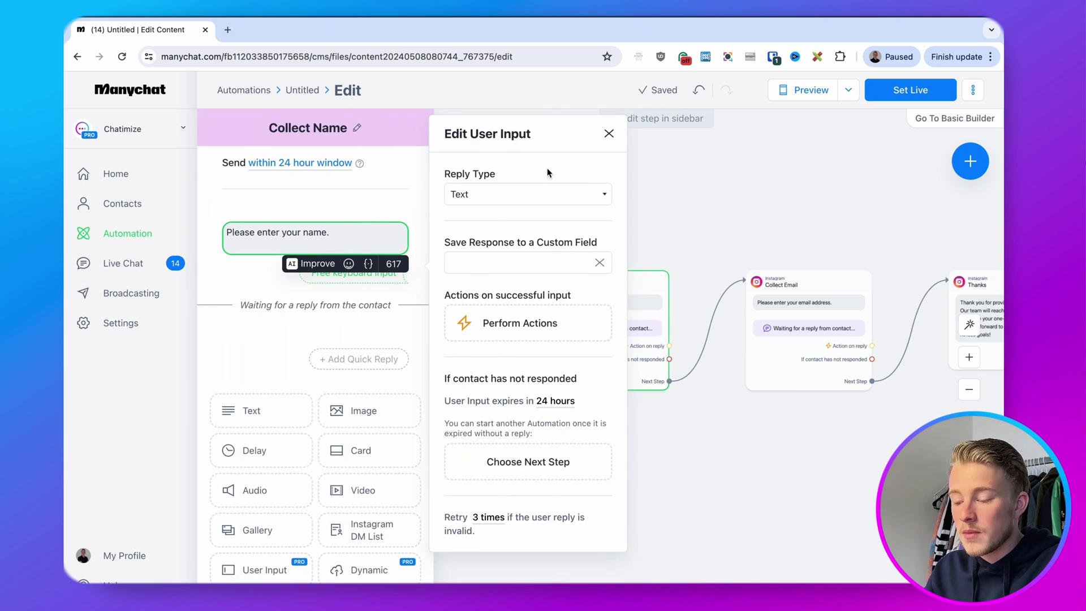
left_click(528, 191)
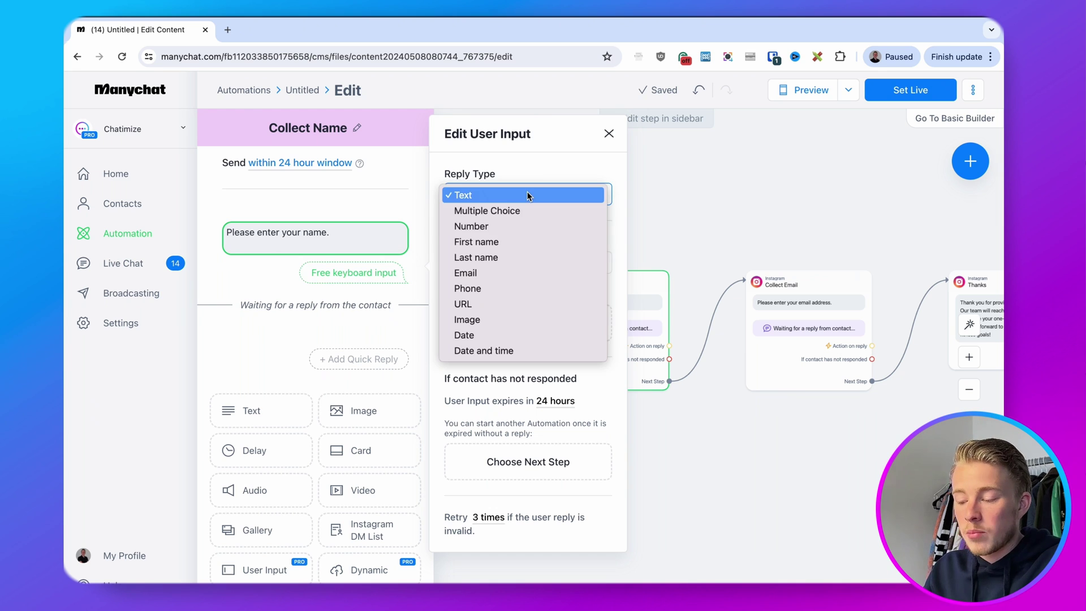
left_click(524, 239)
Set Collect Email's reply type to Email with email opt-in enabled, then close the panel.
left_click(817, 343)
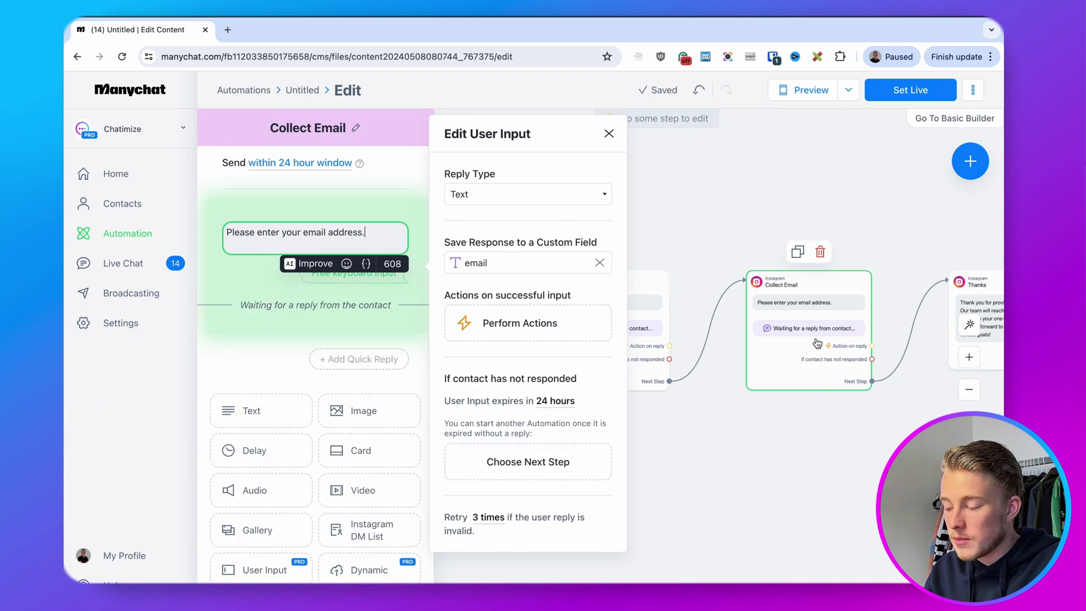
left_click(528, 195)
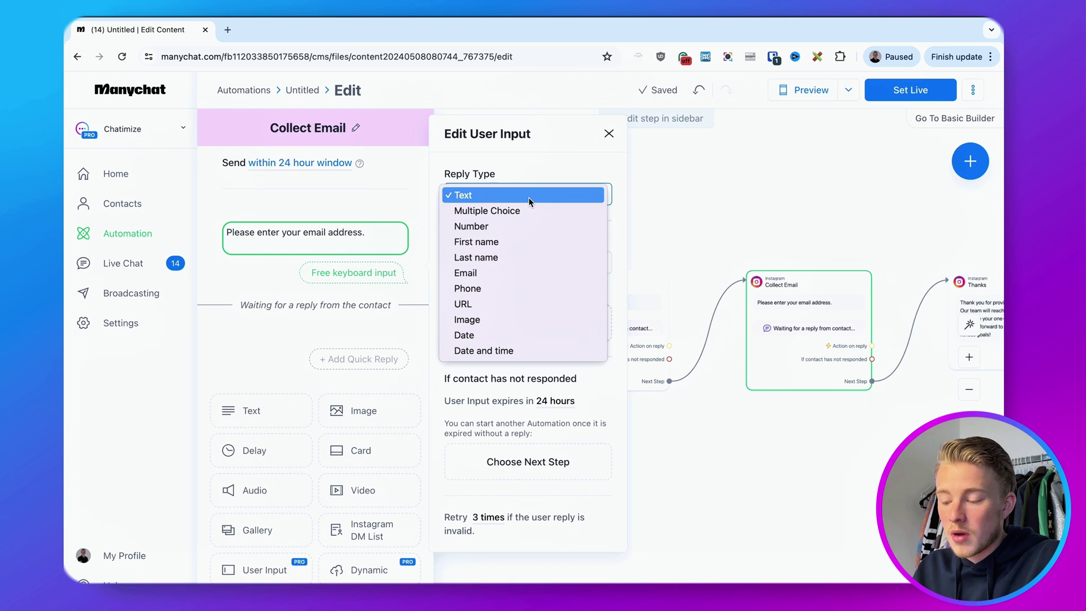
left_click(524, 275)
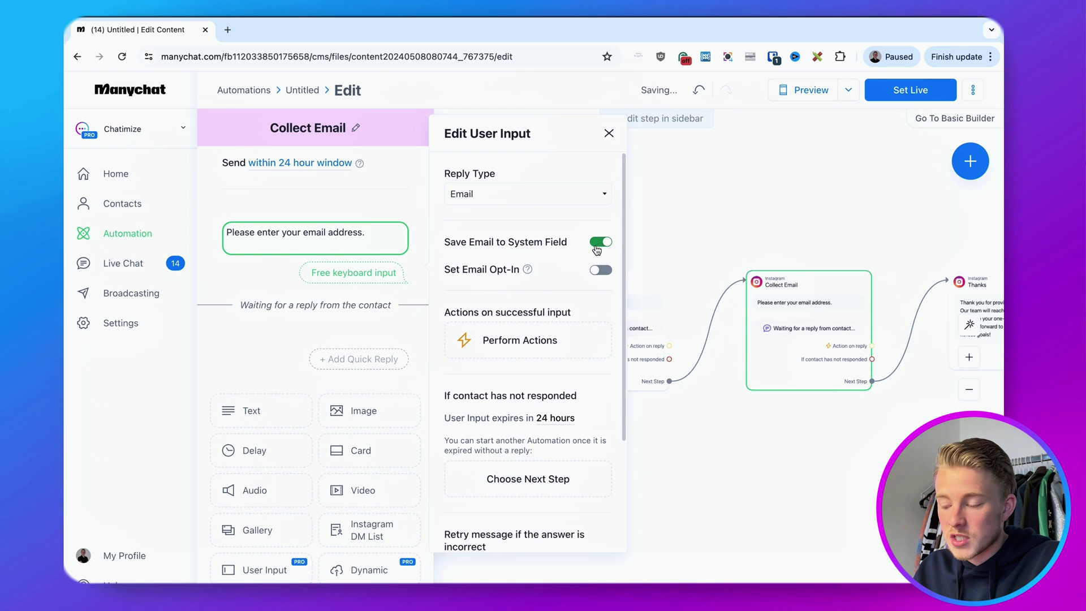
left_click(600, 269)
left_click(699, 233)
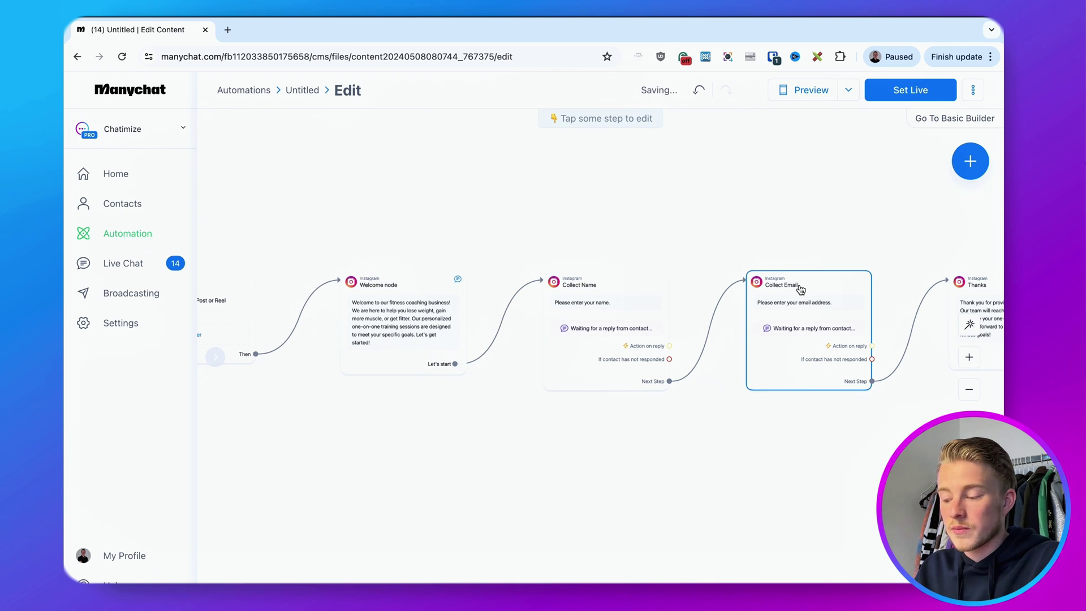
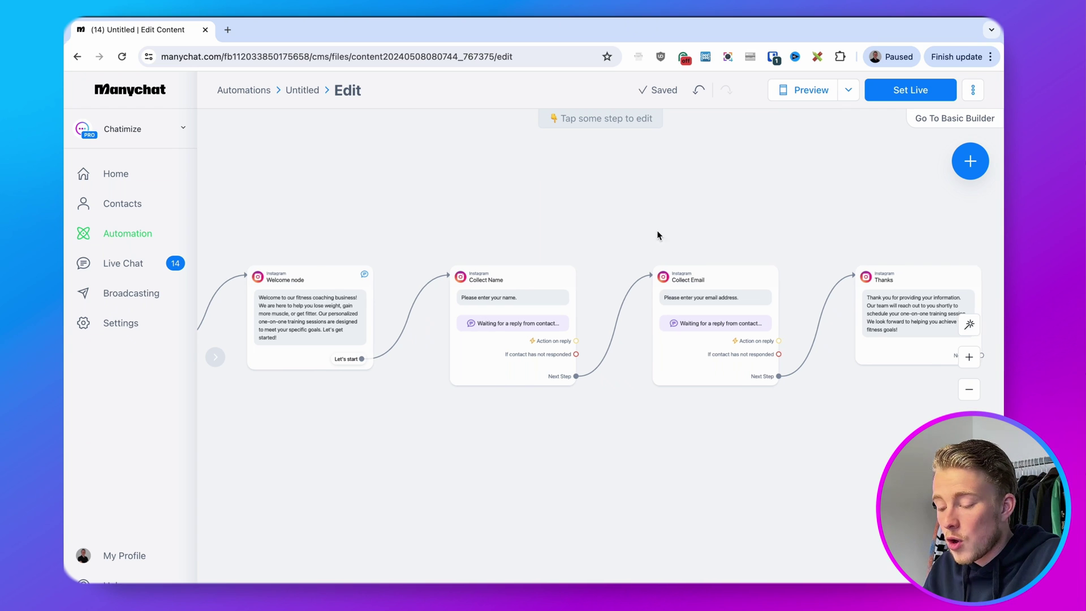
Replace the link from Collect Name to Collect Email with a freshly drawn connection.
left_click_drag(664, 231, 603, 217)
left_click(574, 237)
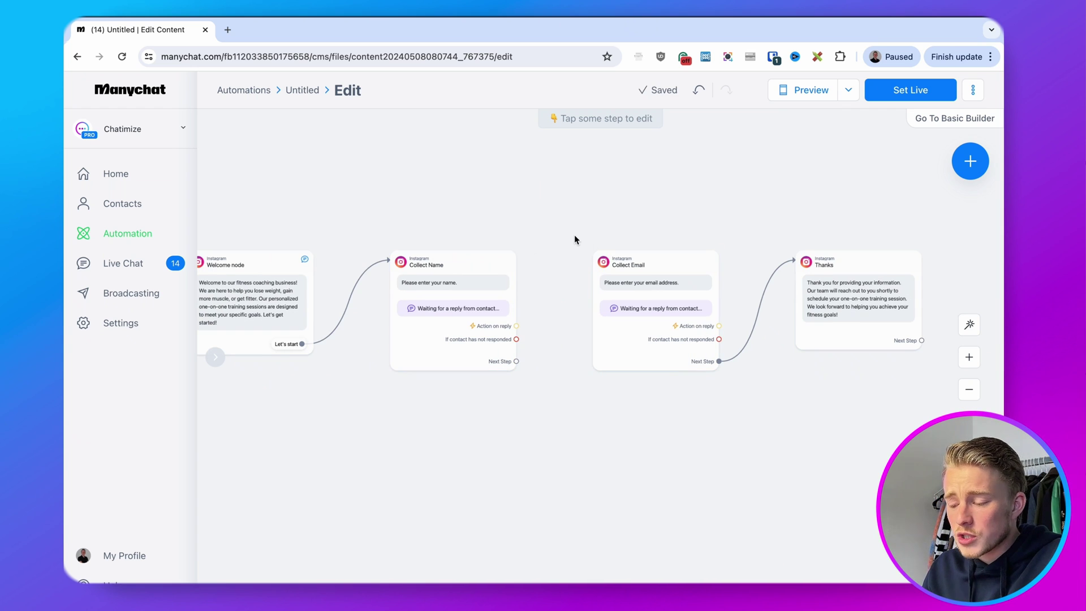
left_click_drag(516, 361, 633, 294)
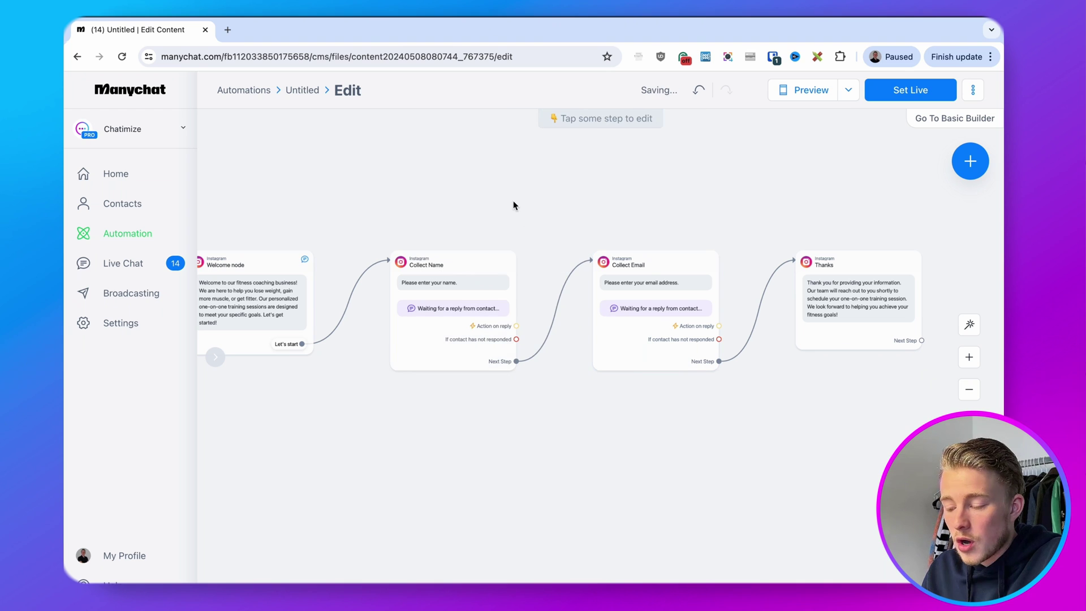
In a new tab of the automations list, start a new automation with AI.
right_click(169, 233)
left_click(194, 236)
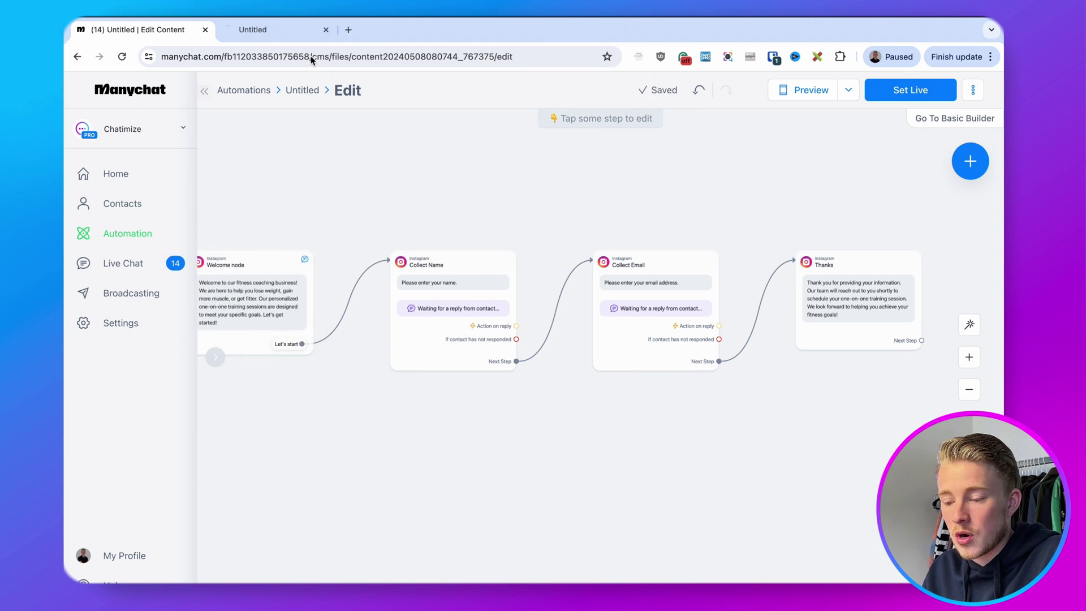
left_click(279, 29)
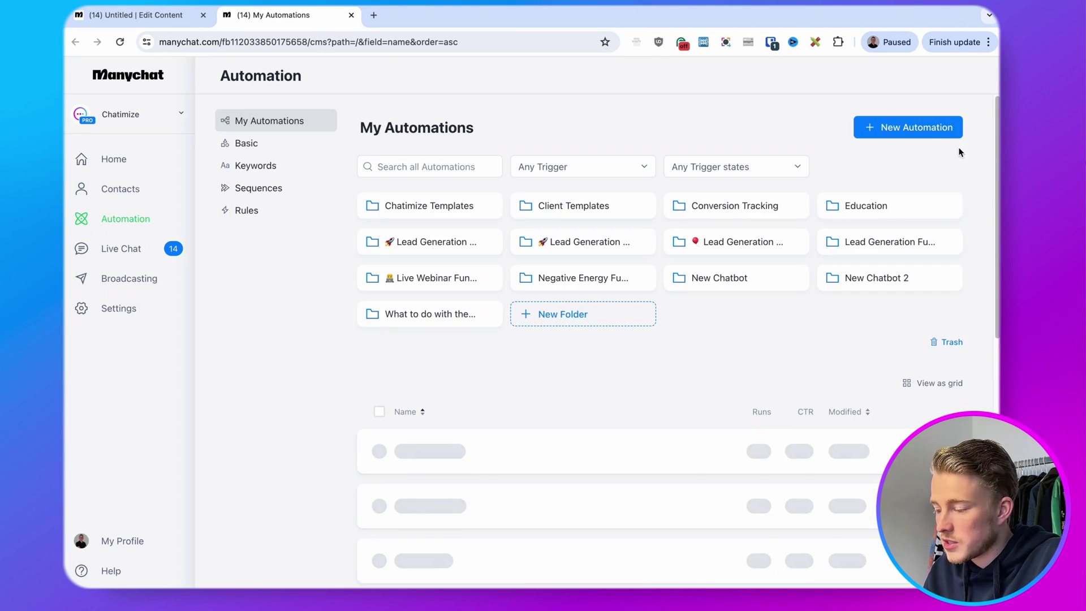
left_click(916, 125)
left_click(709, 97)
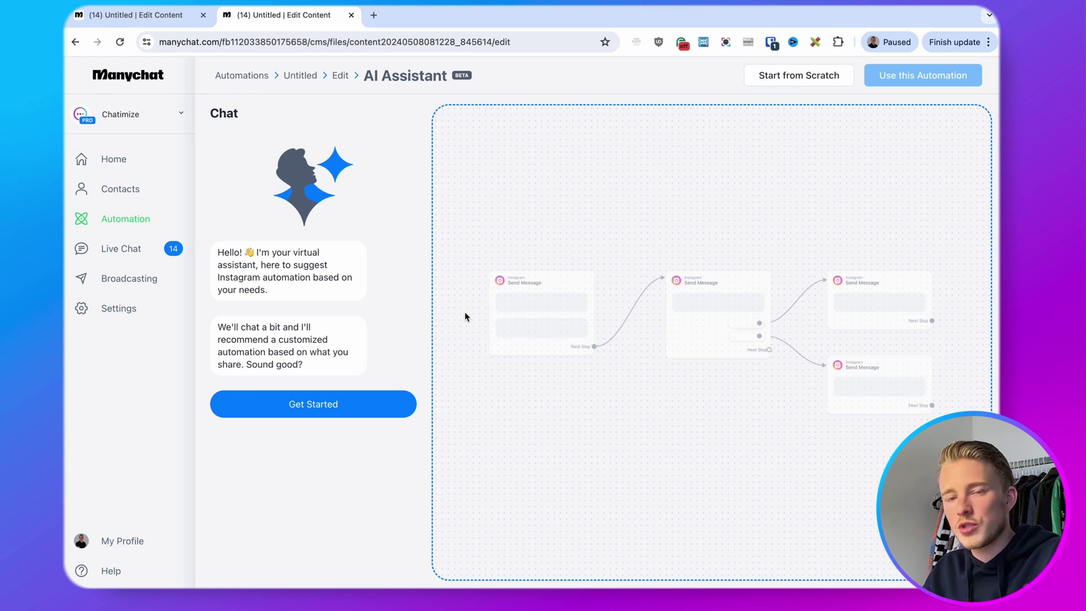
Give the AI Assistant the pasted fitness coaching business description and choose Other as purpose.
left_click(359, 406)
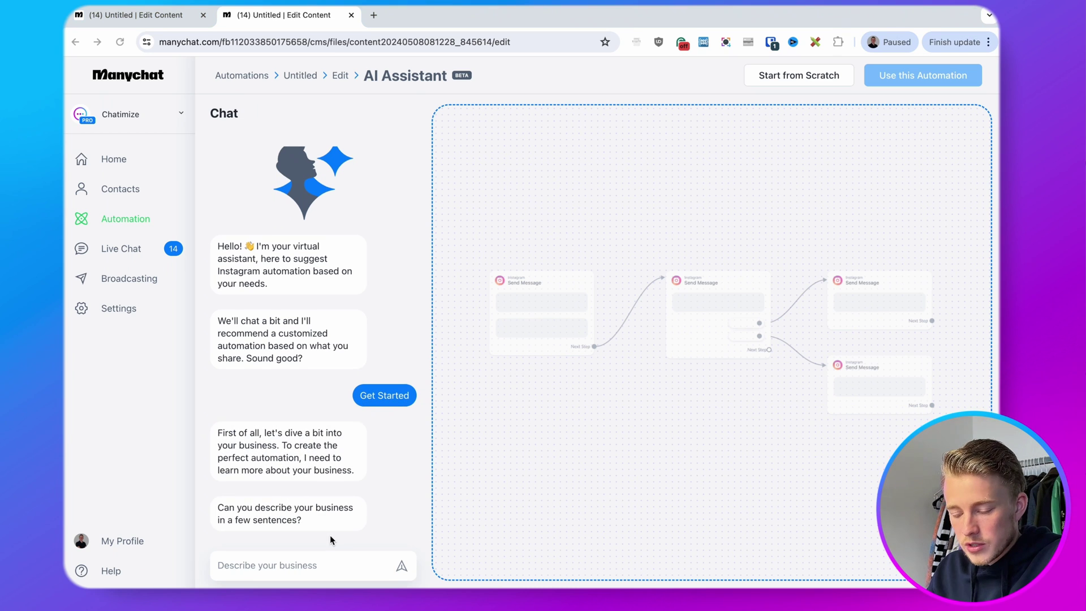
left_click(311, 565)
type("I run a fitness coaching business helping people to lose weight, gain more muscle or get fitter")
key("Return")
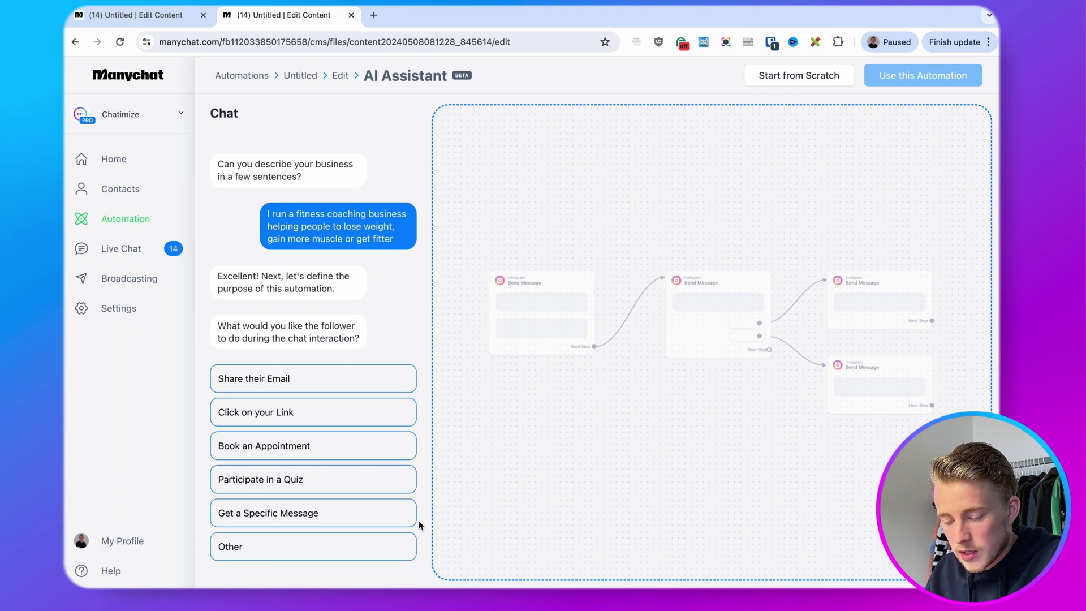
left_click(385, 555)
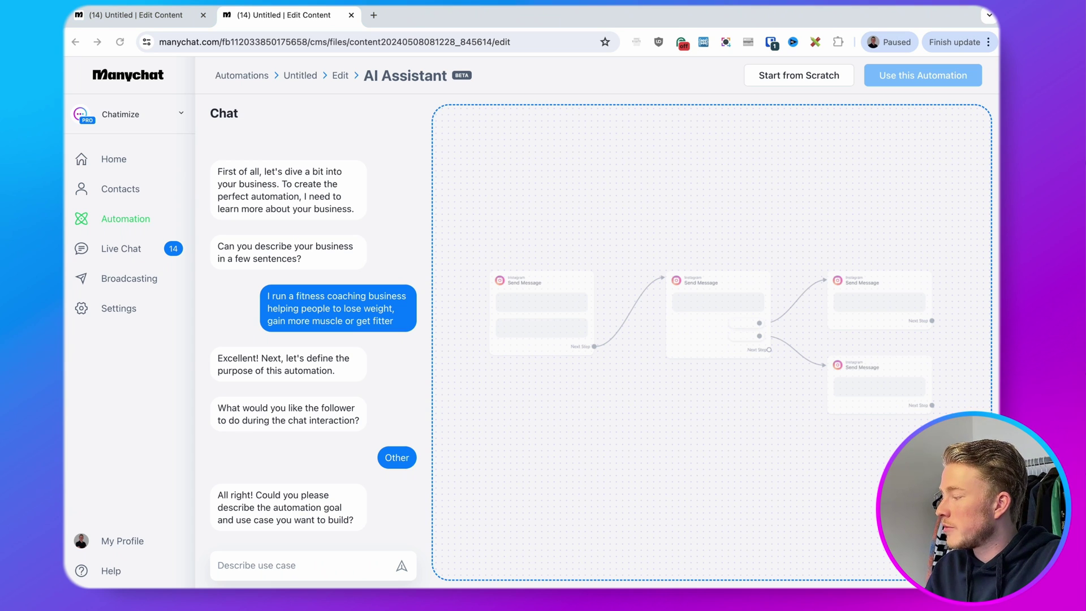
Submit the pasted lead-magnet use case and inspect the generated four-step Instagram flow preview.
left_click(262, 563)
type("Opt-in for a lead magnet.  Whenever someone comments with \"ebook\" on one of my posts, this automation needs to start.  The automation needs to consist of four steps: 1. Confirm the interest in the lead magnet 2. Get the first name of the contact 3. Get the email of the contact 4. Deliver the lead magnet  The automation will be for Instagram.")
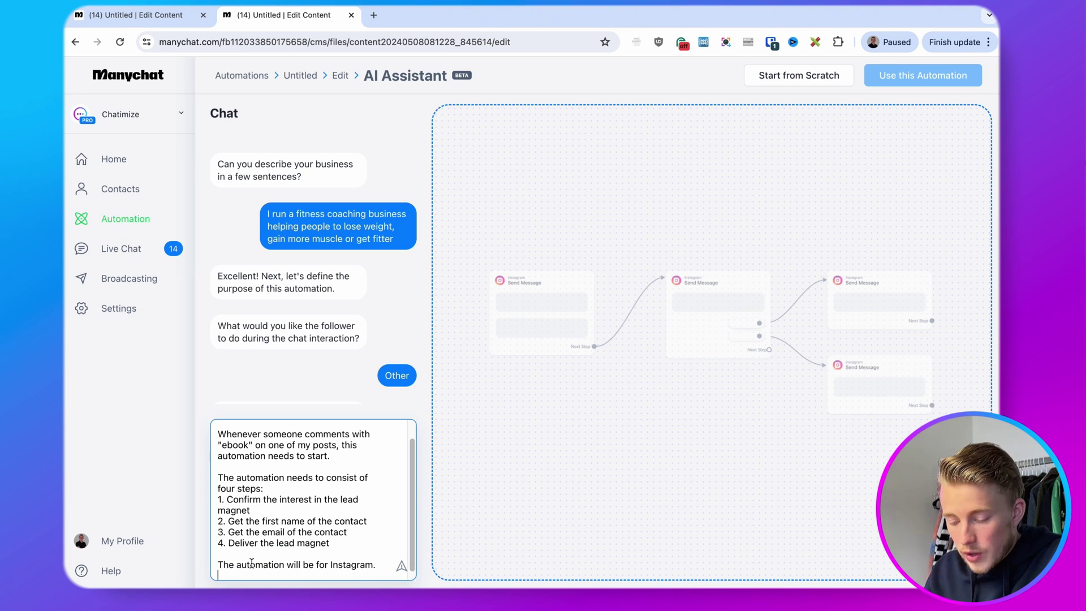
scroll(271, 495, "up", 2)
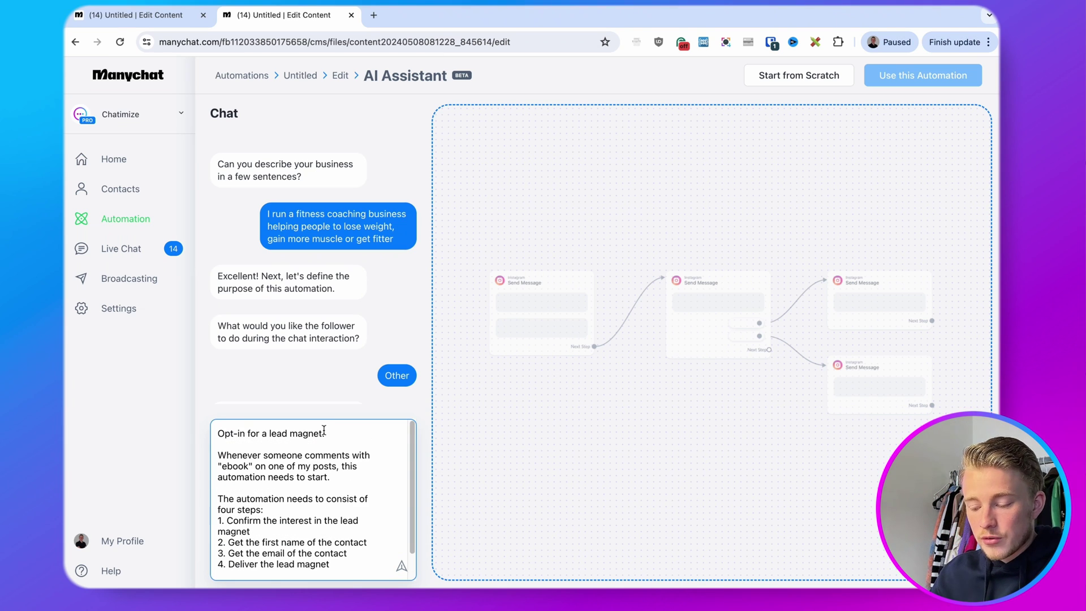
scroll(304, 462, "down", 1)
scroll(304, 461, "down", 1)
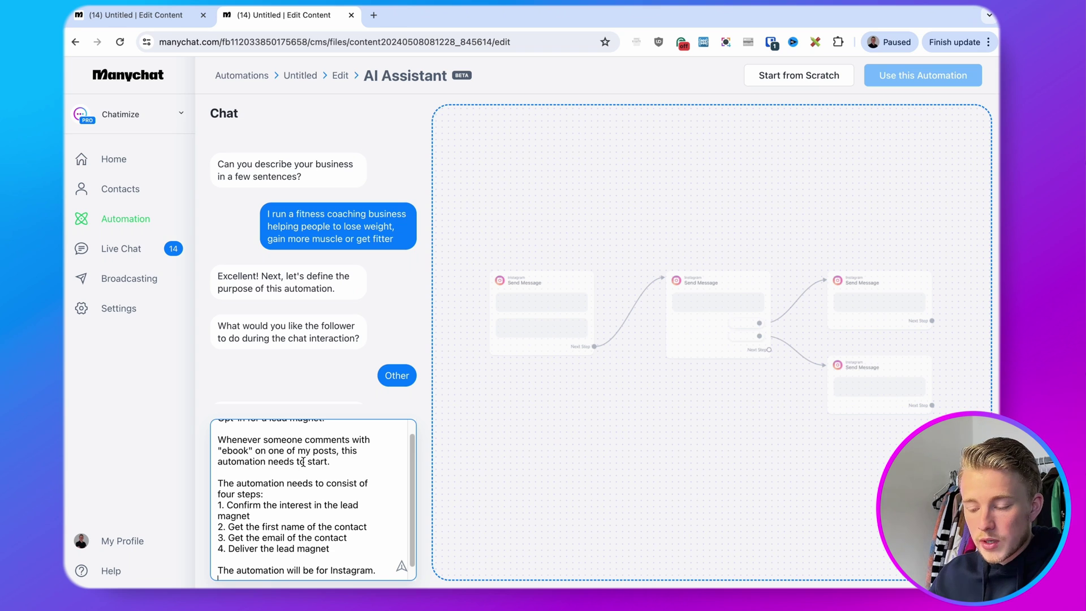
scroll(304, 461, "down", 1)
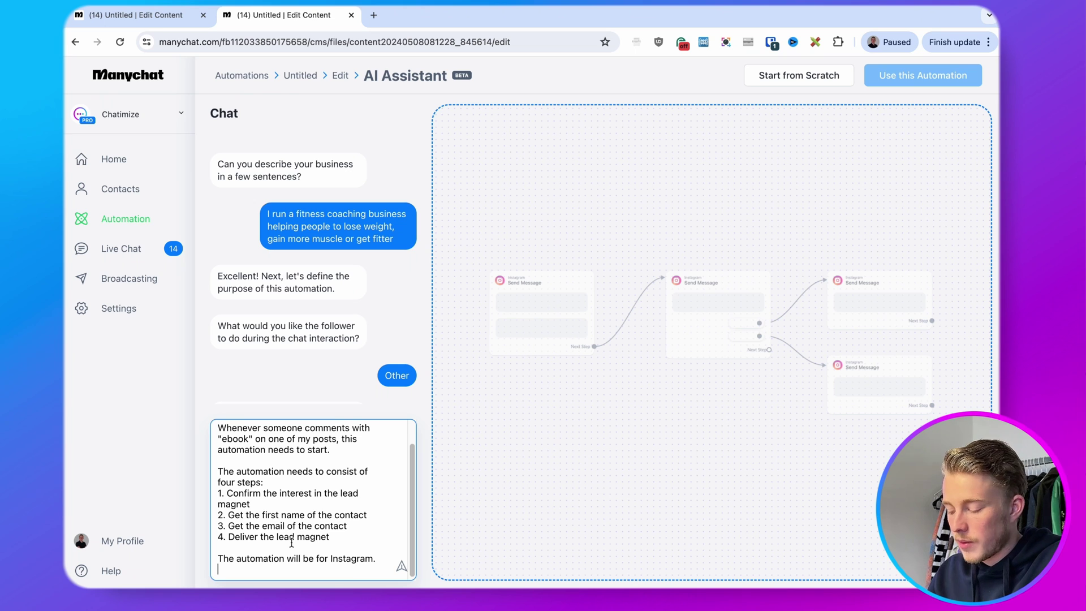
scroll(291, 543, "up", 1)
key("Return")
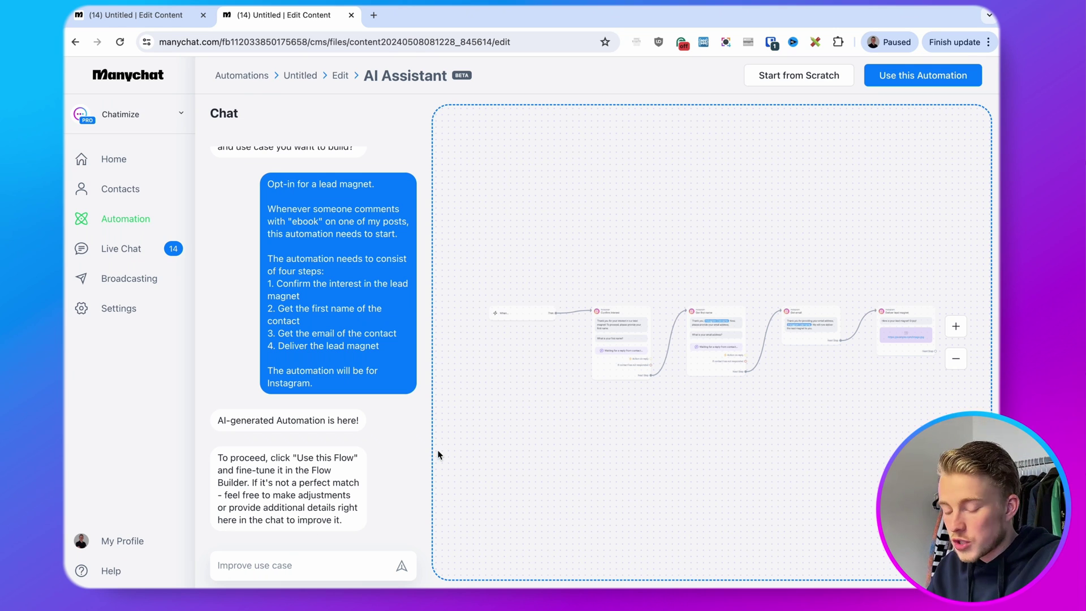
scroll(553, 369, "up", 5)
scroll(553, 368, "right", 10)
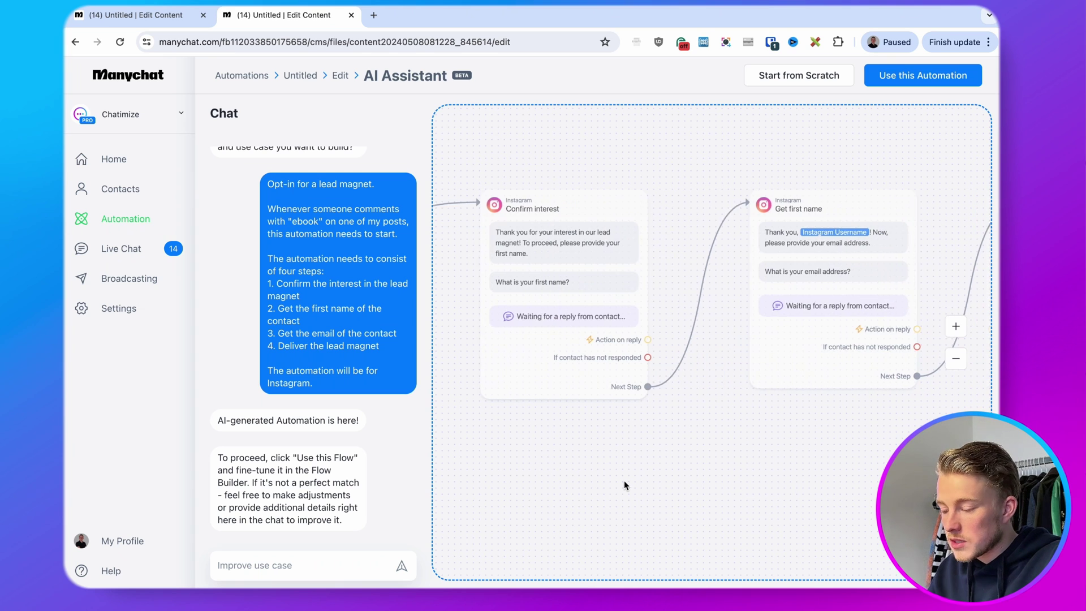
scroll(706, 435, "down", 3)
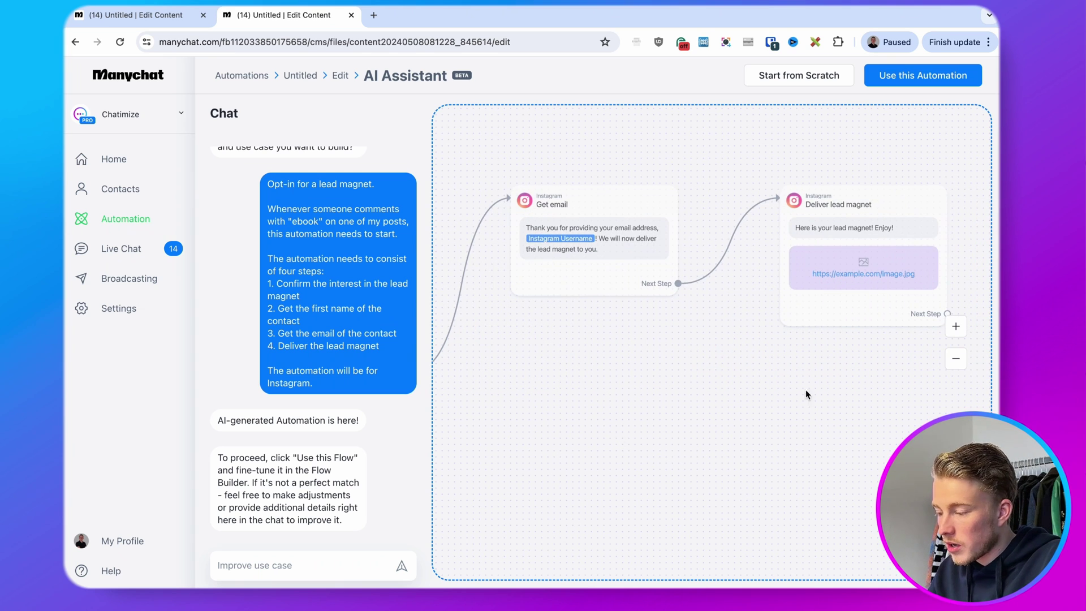
Load the generated lead-magnet automation into the flow editor and bring its When node into view.
left_click(916, 79)
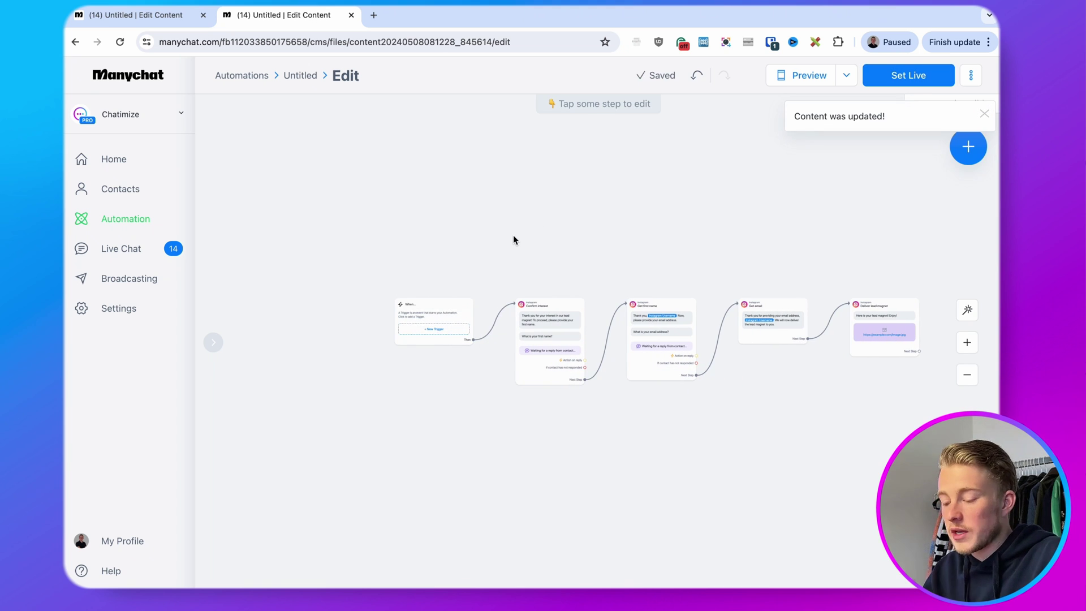
scroll(568, 292, "up", 5)
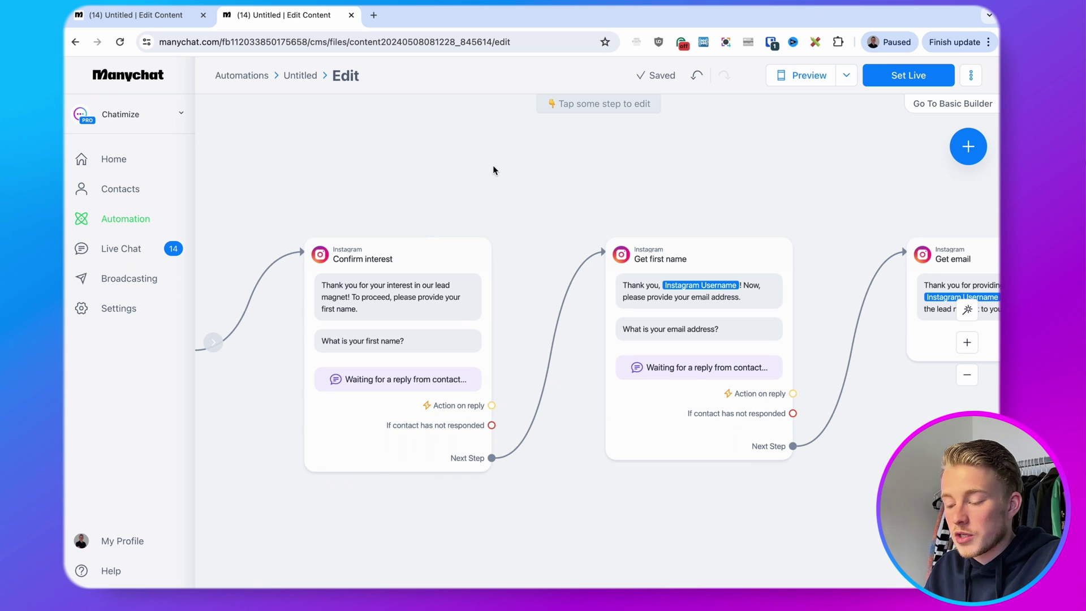
scroll(497, 170, "left", 10)
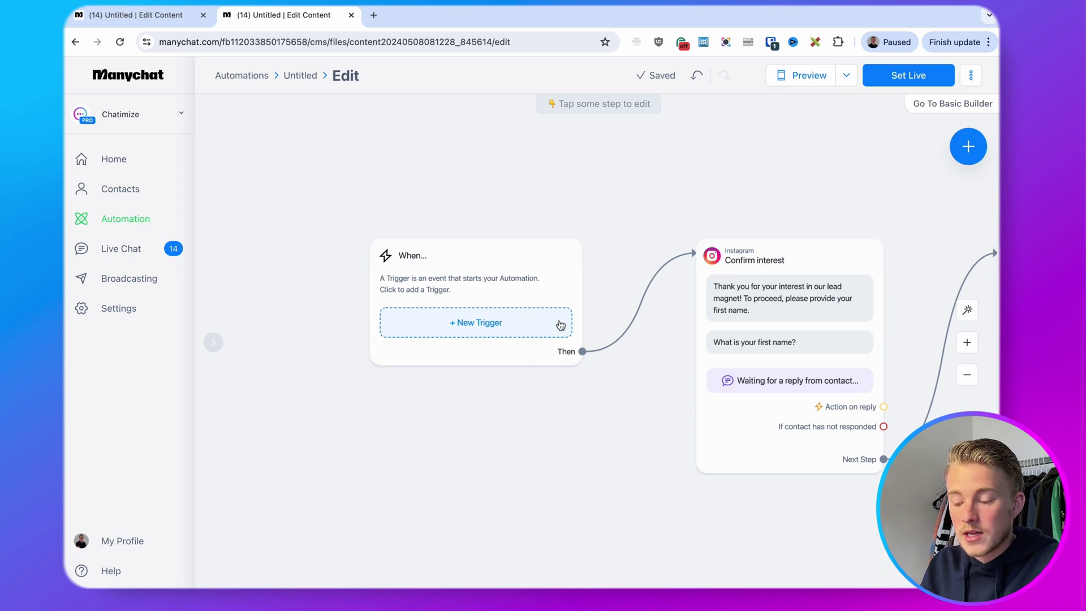
Look over the Confirm interest step's message sending window options.
left_click(789, 271)
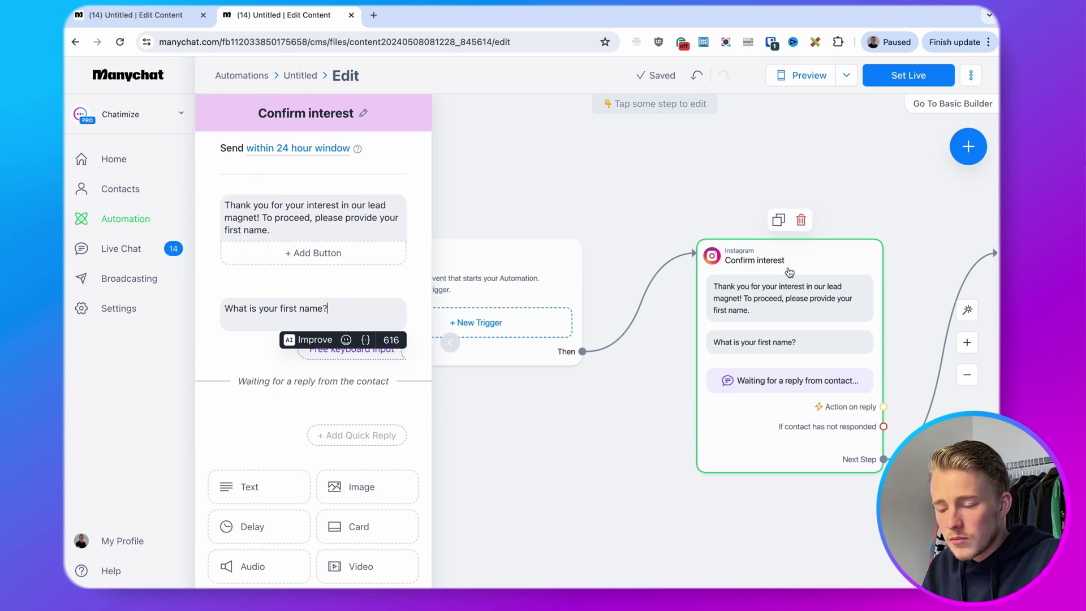
left_click(260, 148)
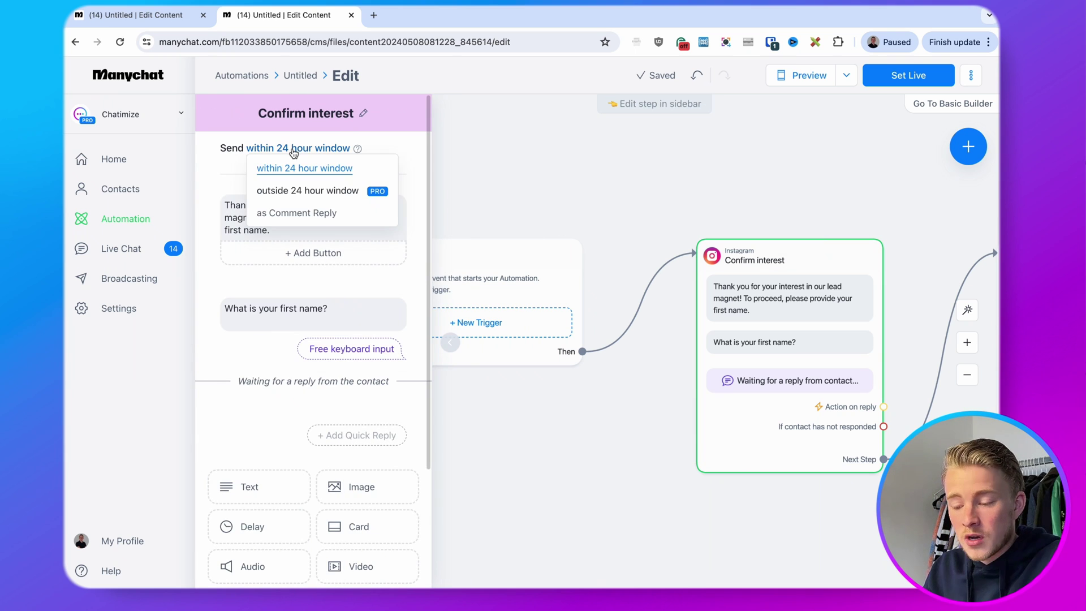
left_click(538, 184)
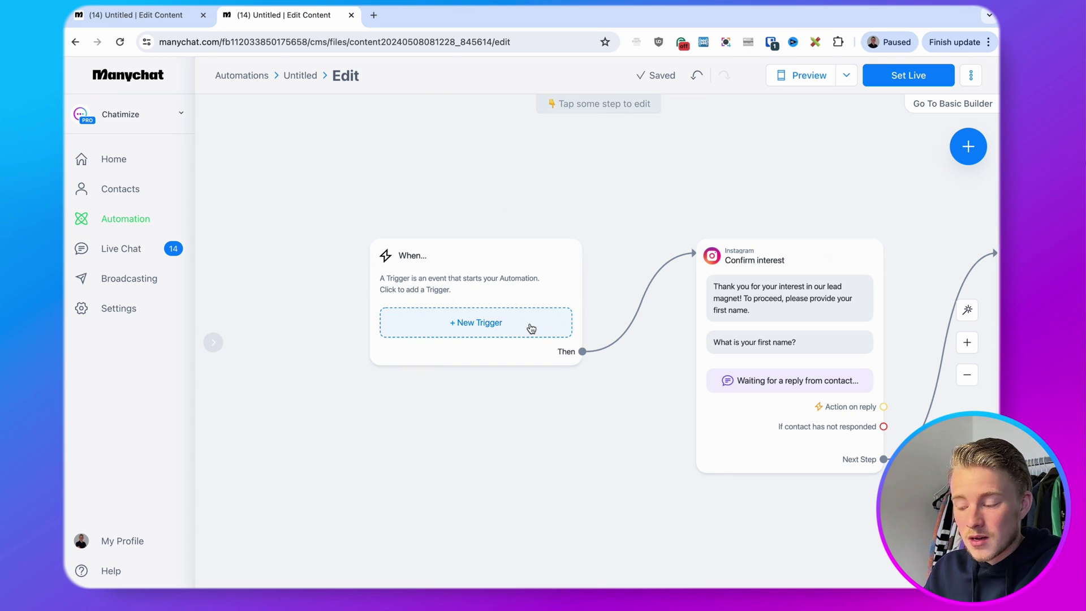
Add a Post or Reel Comments trigger on all posts with keyword 'test' and no public reply.
left_click(529, 326)
left_click(531, 235)
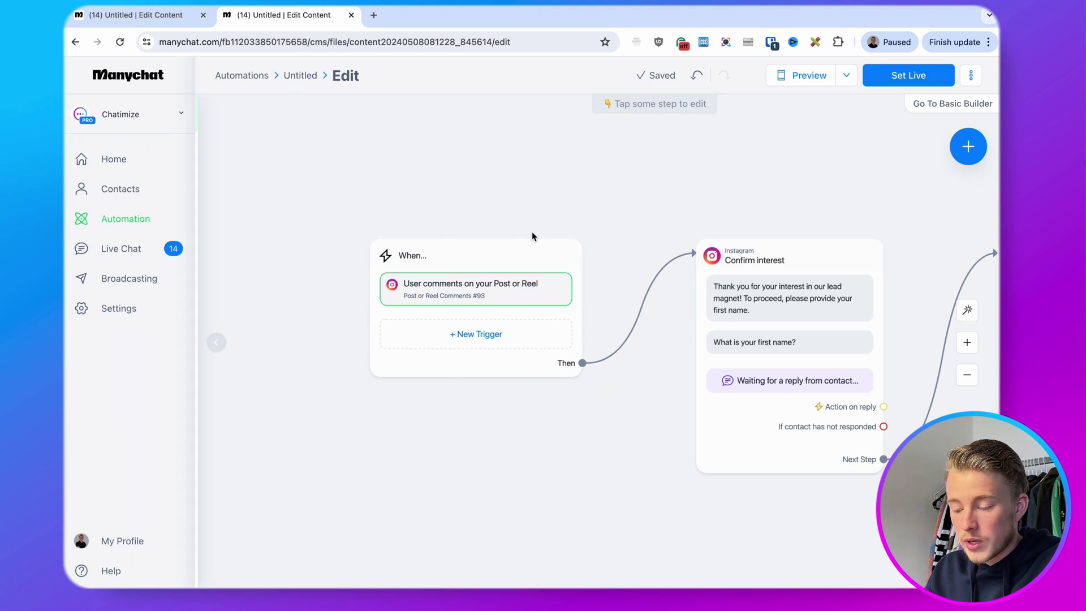
left_click(281, 430)
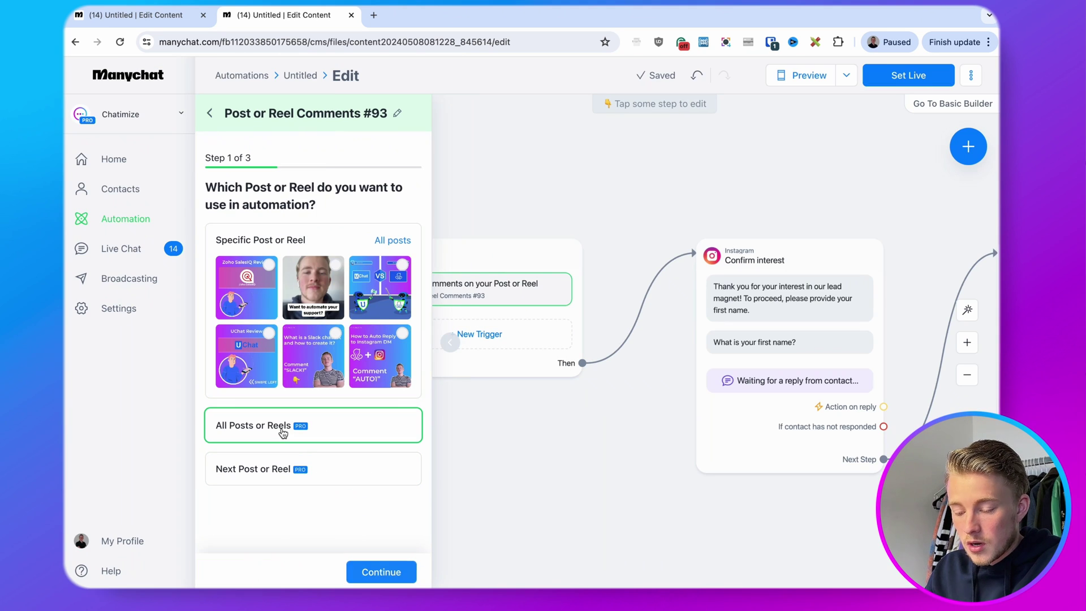
left_click(372, 570)
left_click(260, 277)
type("test")
key("Return")
left_click(368, 573)
left_click(351, 462)
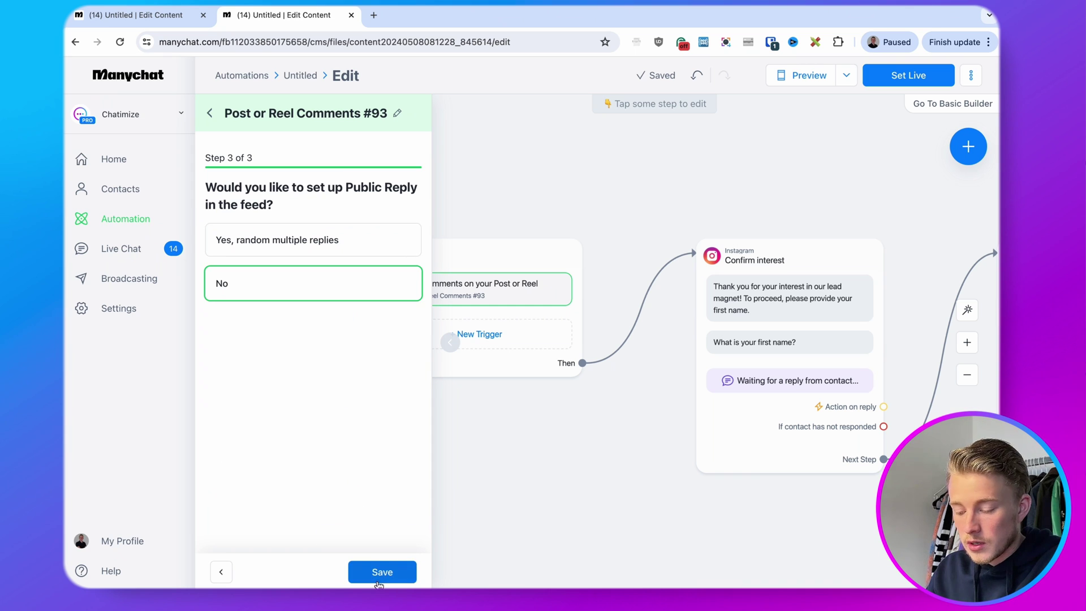
left_click(382, 571)
left_click(763, 278)
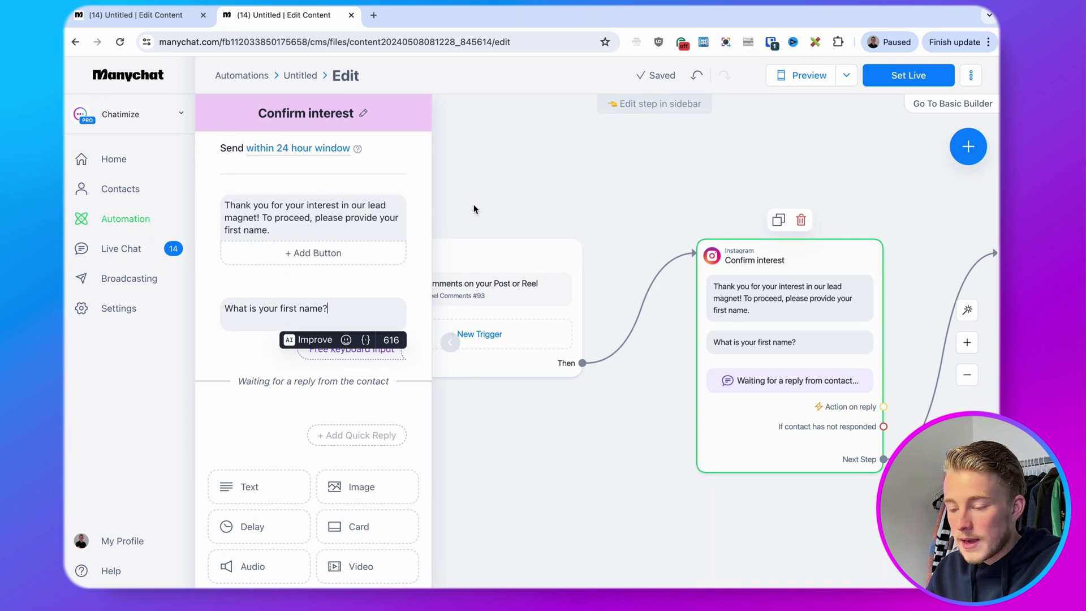
Review the Confirm interest step's comment-reply option and its first-name question text.
left_click(305, 150)
left_click(304, 212)
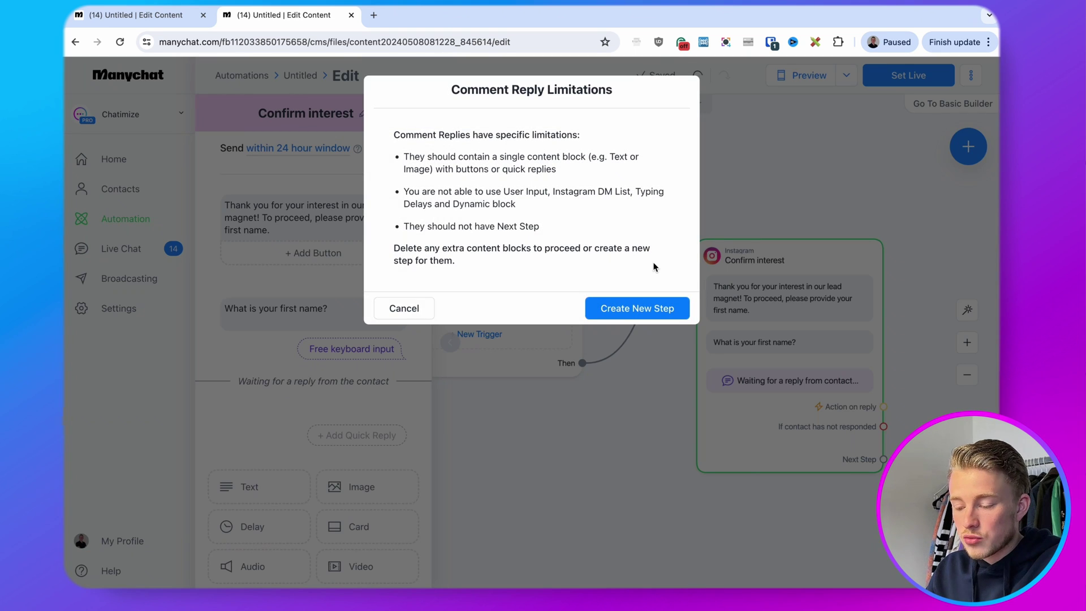
left_click(421, 311)
left_click(351, 309)
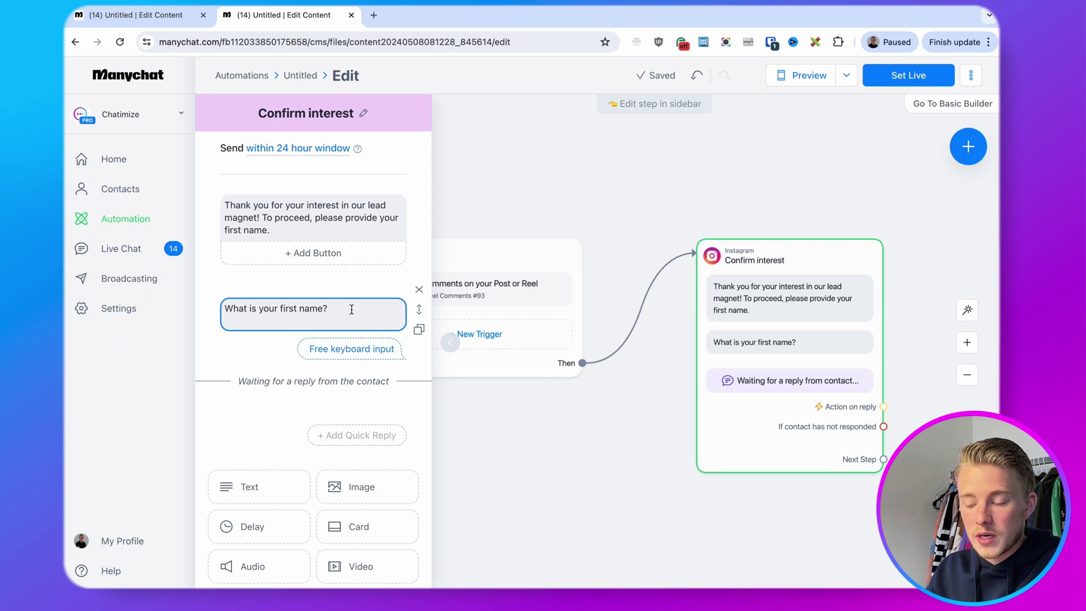
left_click_drag(371, 315, 204, 304)
left_click(335, 311)
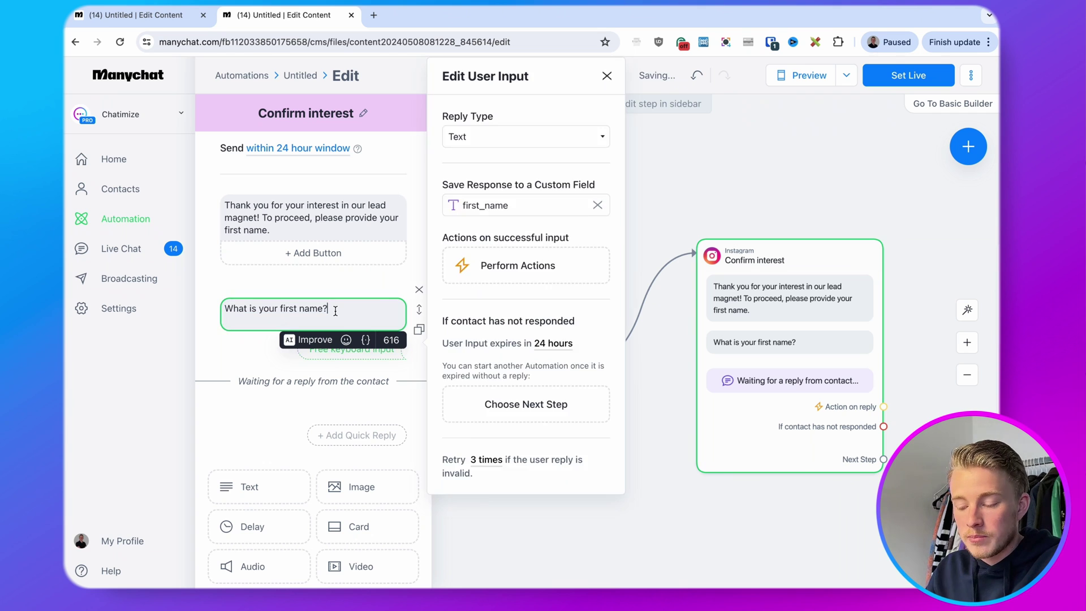
left_click(327, 149)
left_click(625, 179)
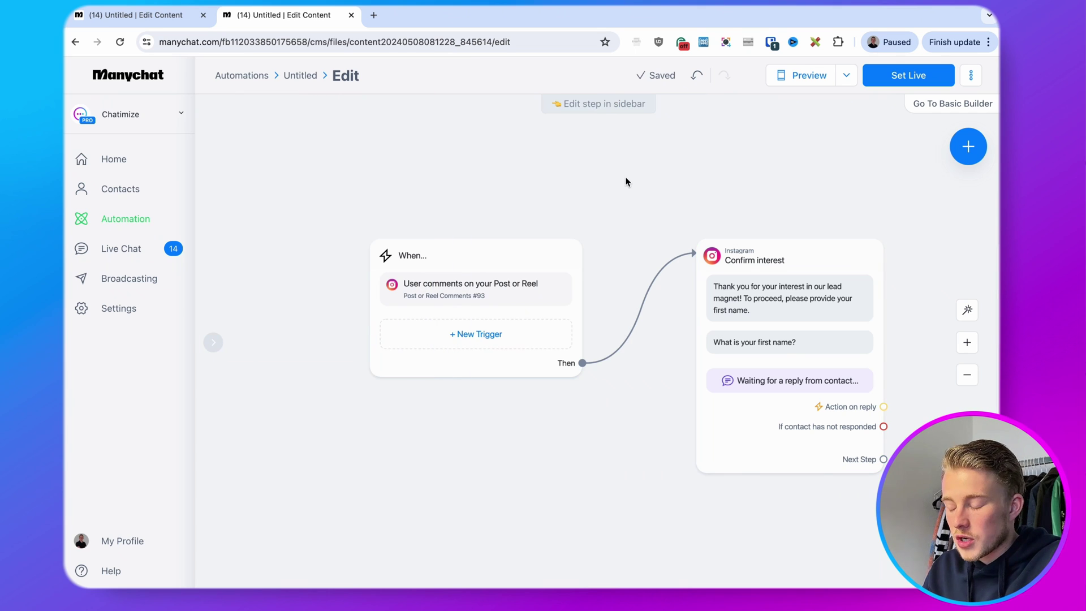
Delete the trigger's link to Confirm interest and shift the flow to show Get first name.
left_click(648, 294)
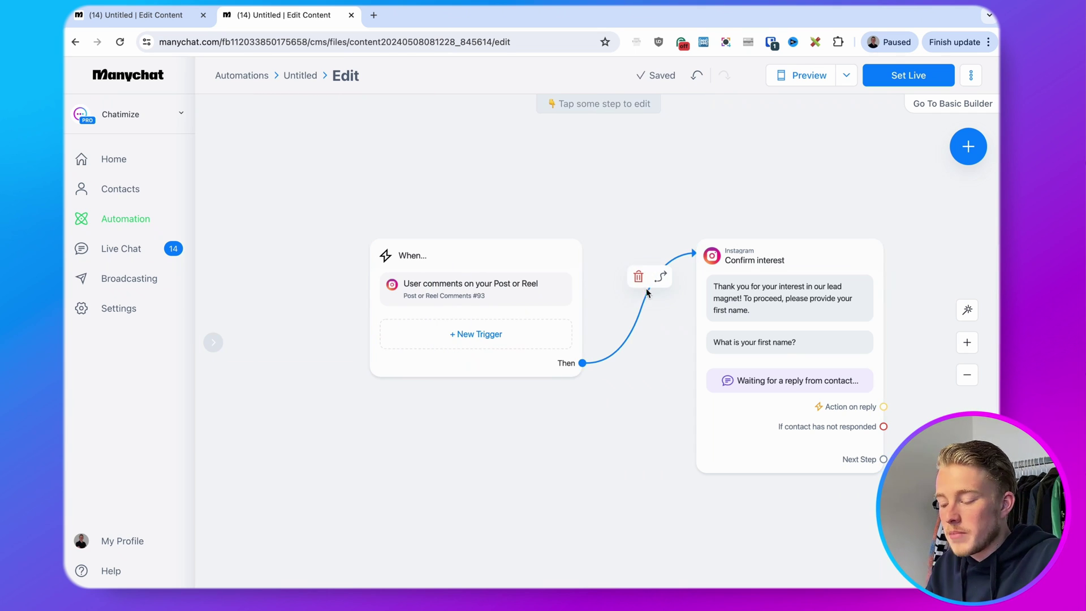
left_click(637, 274)
left_click_drag(814, 218, 569, 187)
Set the Confirm interest user input's reply type to First name and view the whole flow.
left_click(563, 296)
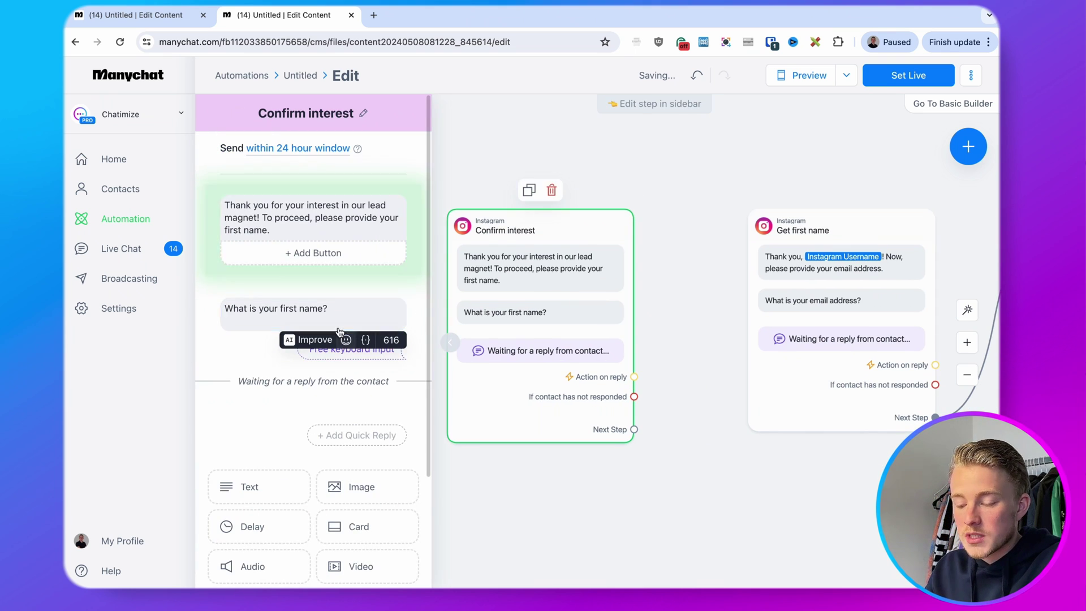
left_click(334, 317)
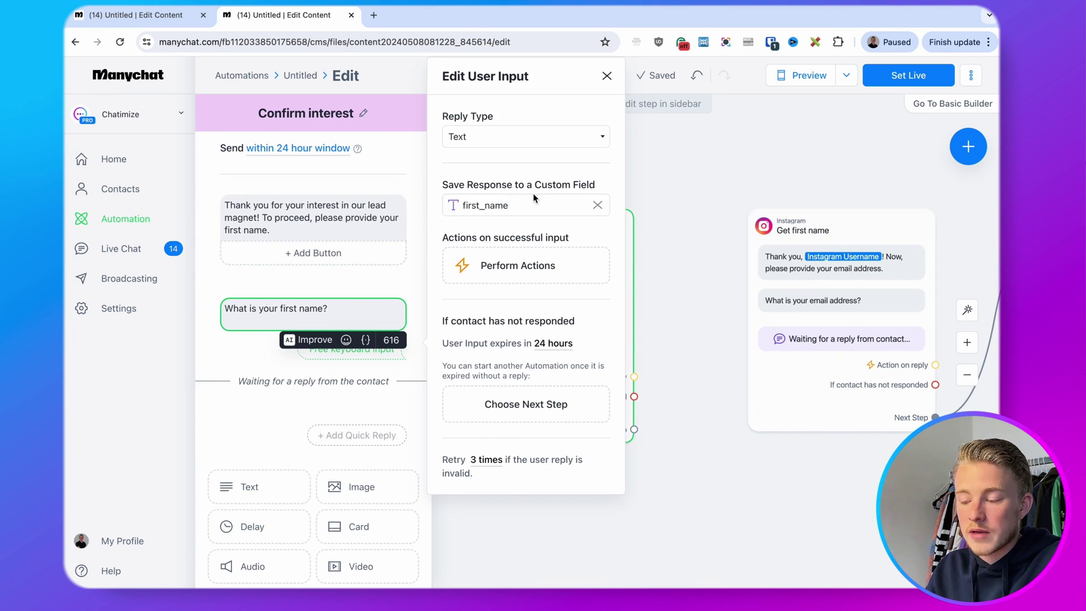
left_click(546, 137)
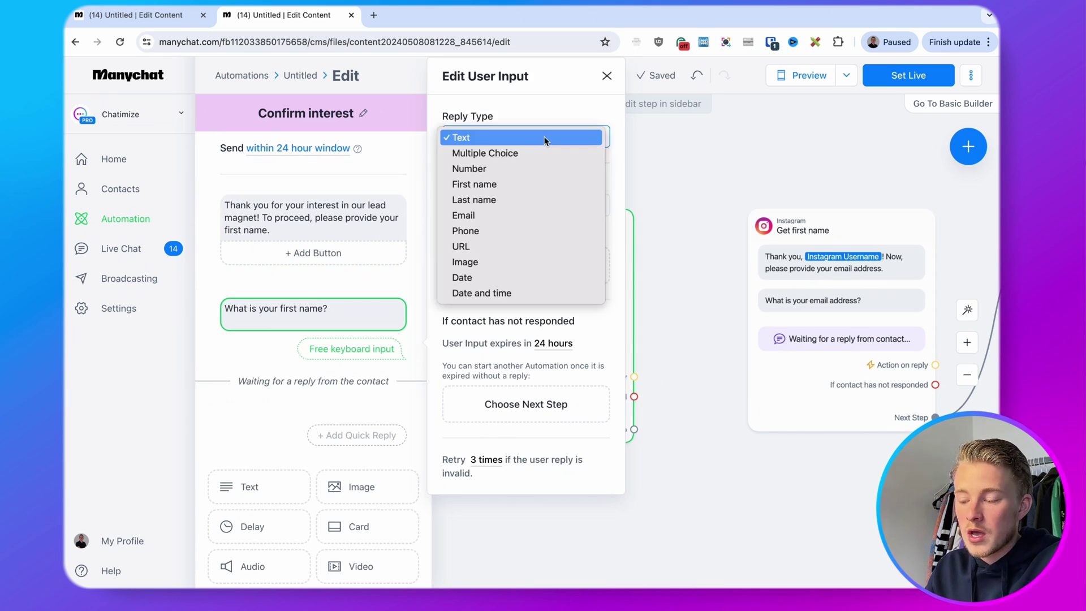
left_click(542, 181)
left_click(710, 177)
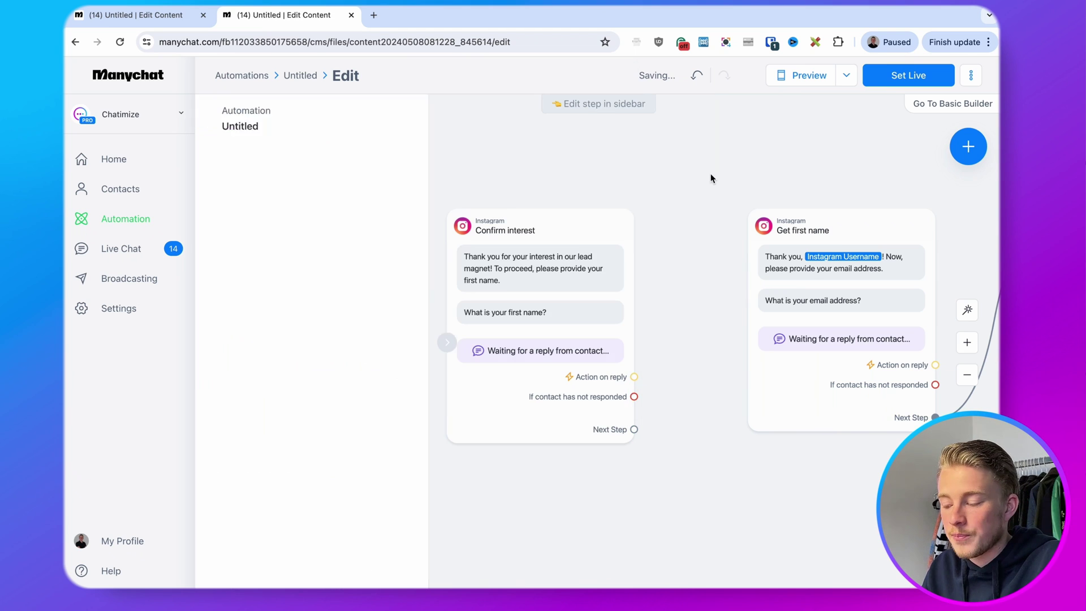
left_click_drag(710, 177, 576, 174)
scroll(575, 174, "down", 5)
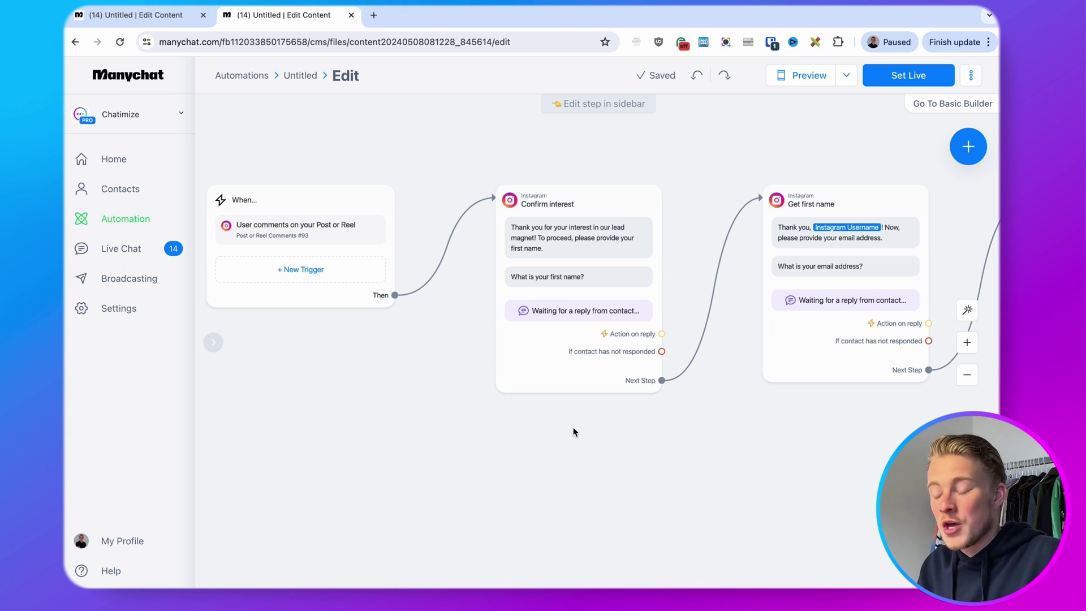
Select the Confirm interest step's opening thank-you message and choose Improve The Text.
left_click(565, 351)
left_click(571, 311)
left_click(367, 210)
triple_click(366, 205)
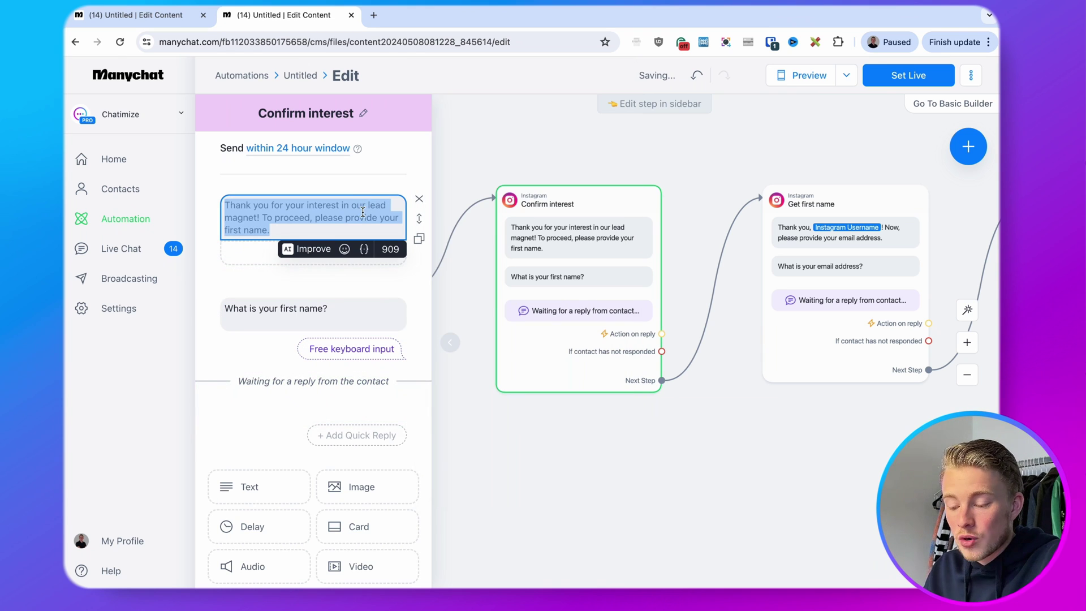
left_click(310, 249)
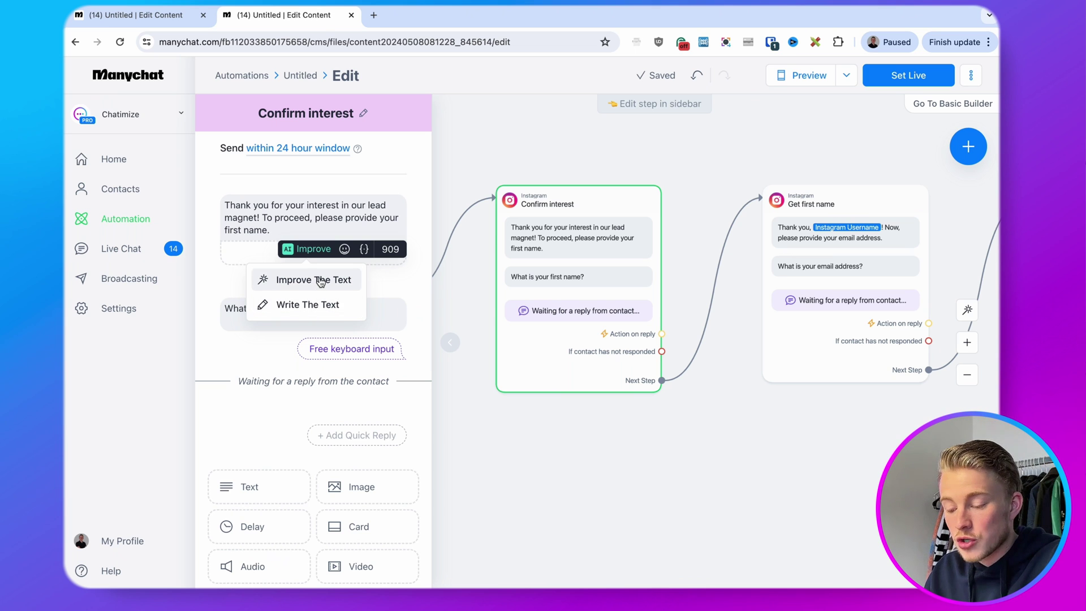
left_click(321, 281)
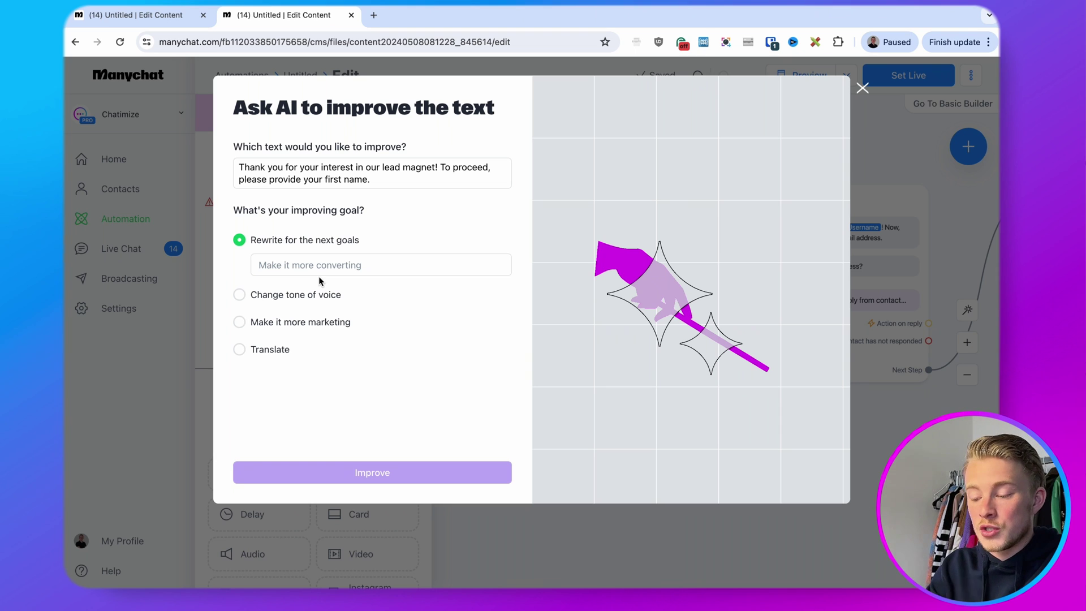
Generate an AI rewrite of the message with the goal 'Make it more converting'.
left_click_drag(422, 179, 179, 121)
left_click(270, 122)
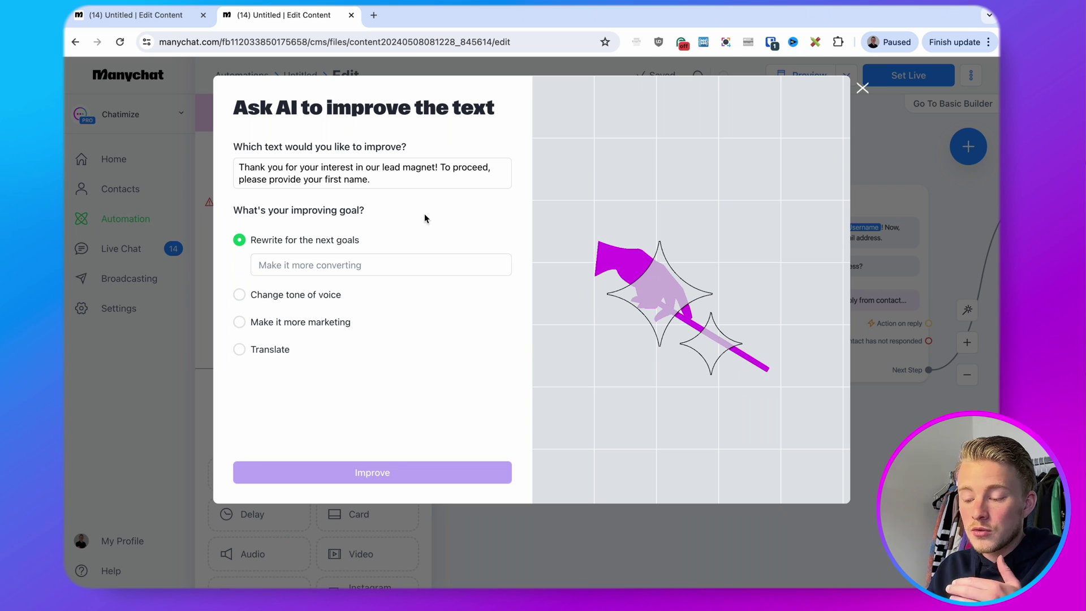
left_click(367, 259)
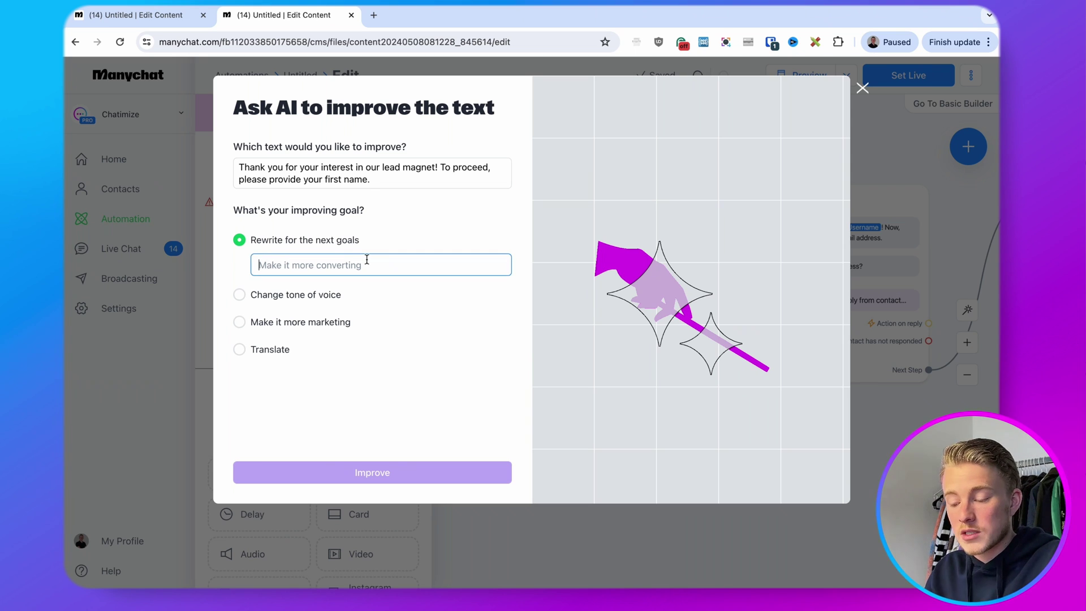
type("Make it more")
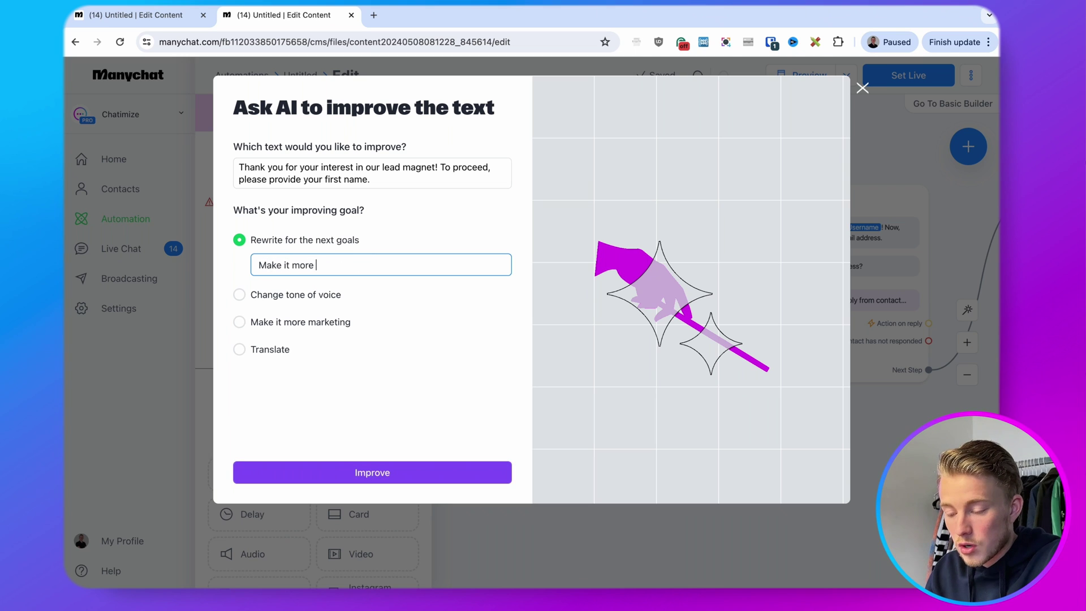
type(" converting")
left_click(409, 474)
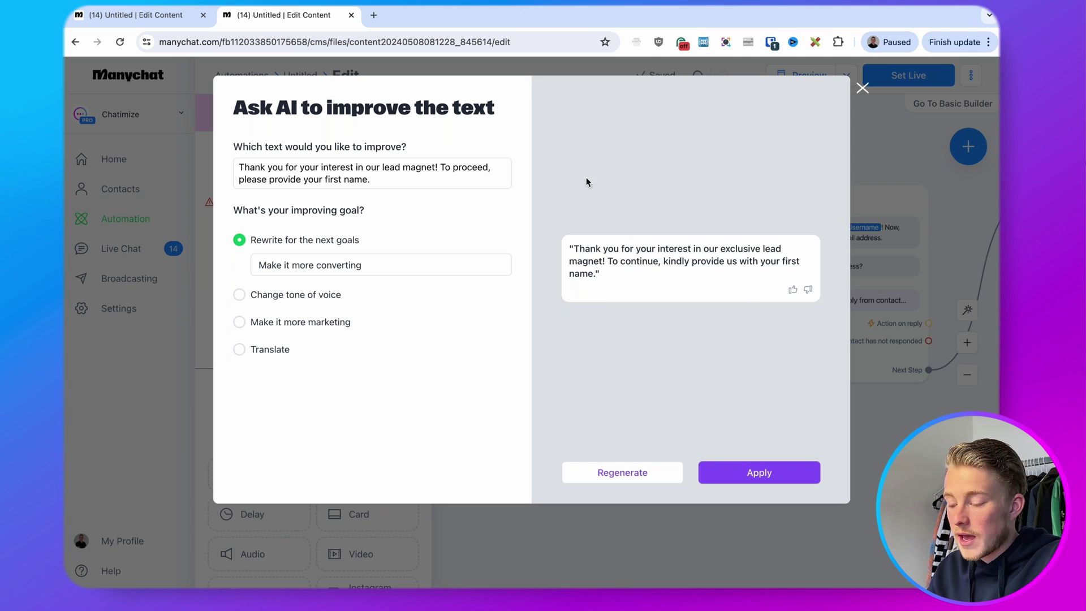
Regenerate until it reads 'Interested in our lead magnet? To continue, just share your first name.'.
left_click(595, 475)
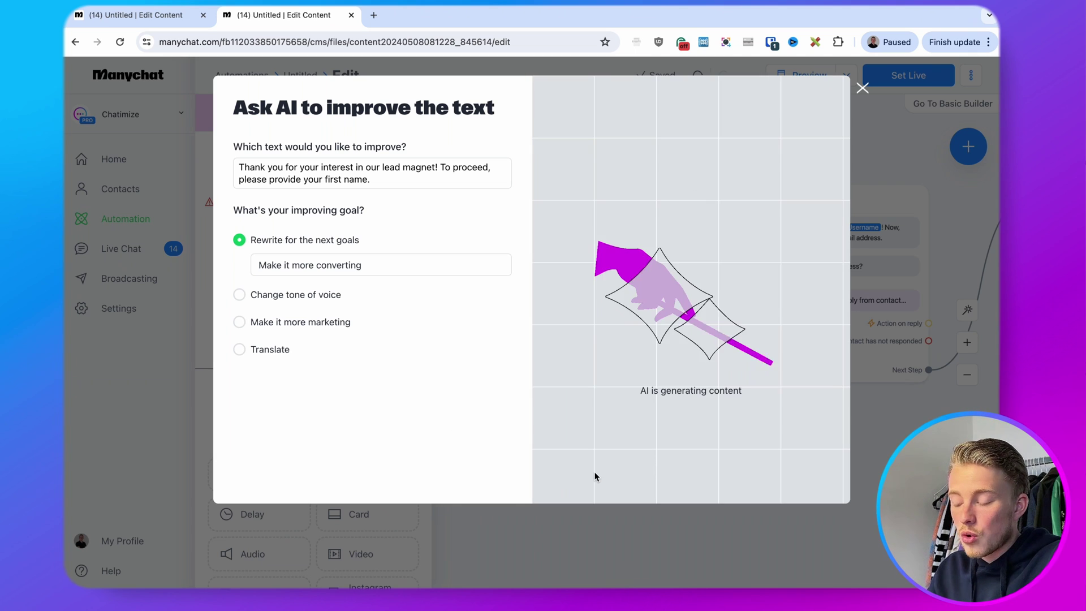
left_click(595, 475)
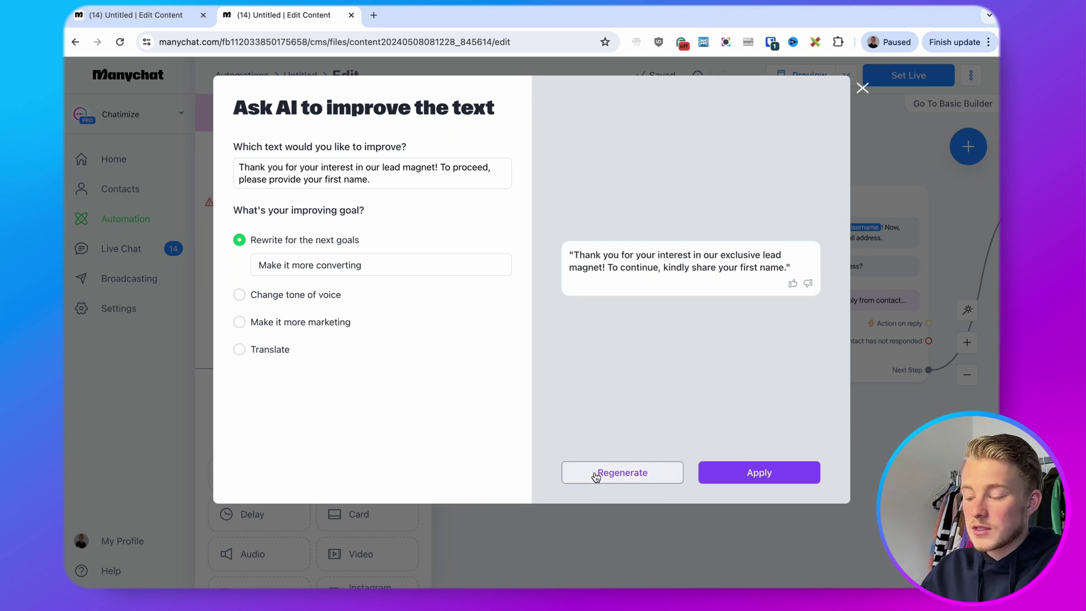
left_click(595, 474)
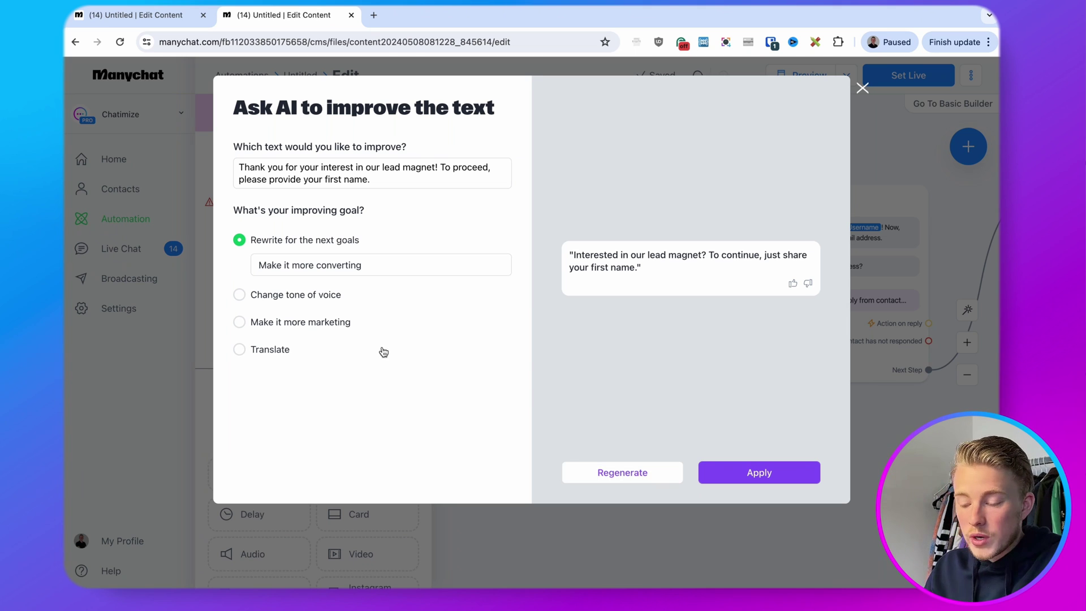
left_click(326, 295)
left_click(324, 295)
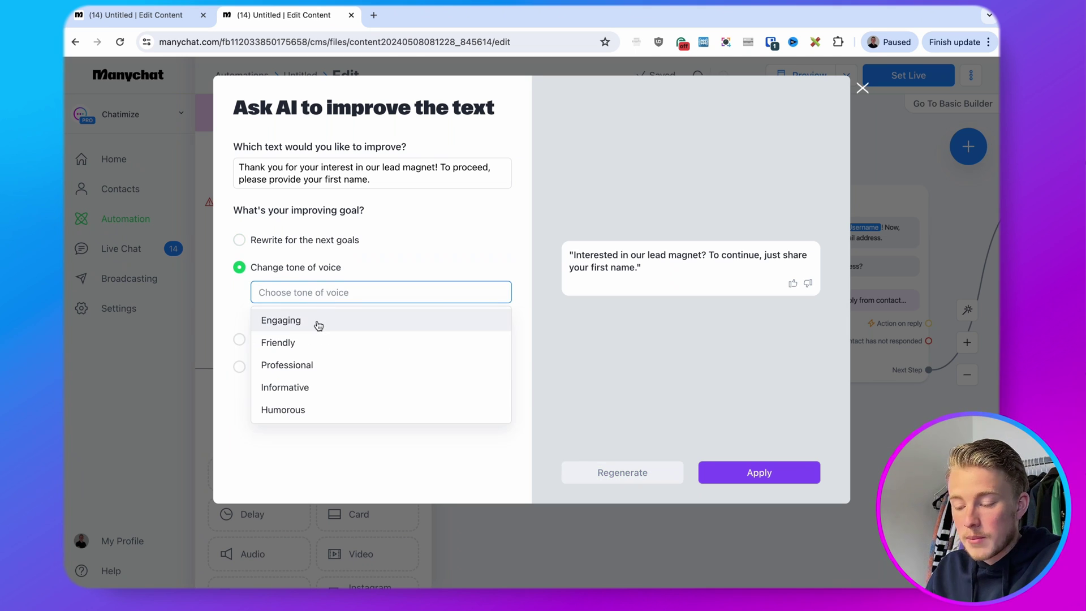
Try an Engaging-tone rewrite, then a longer 'Make it more marketing' rewrite of the message.
left_click(315, 322)
left_click(658, 474)
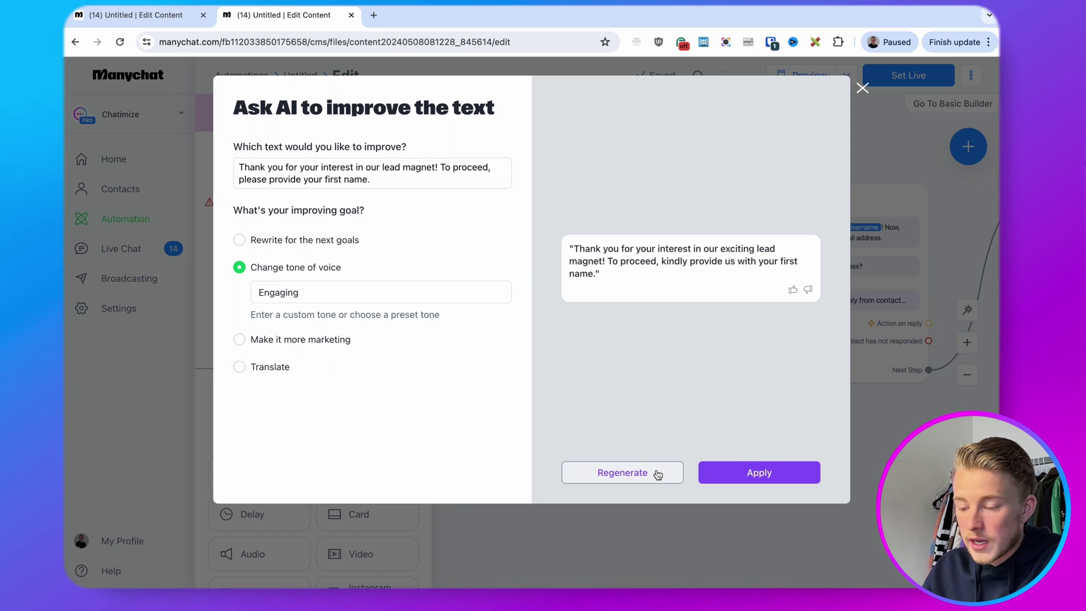
left_click(329, 339)
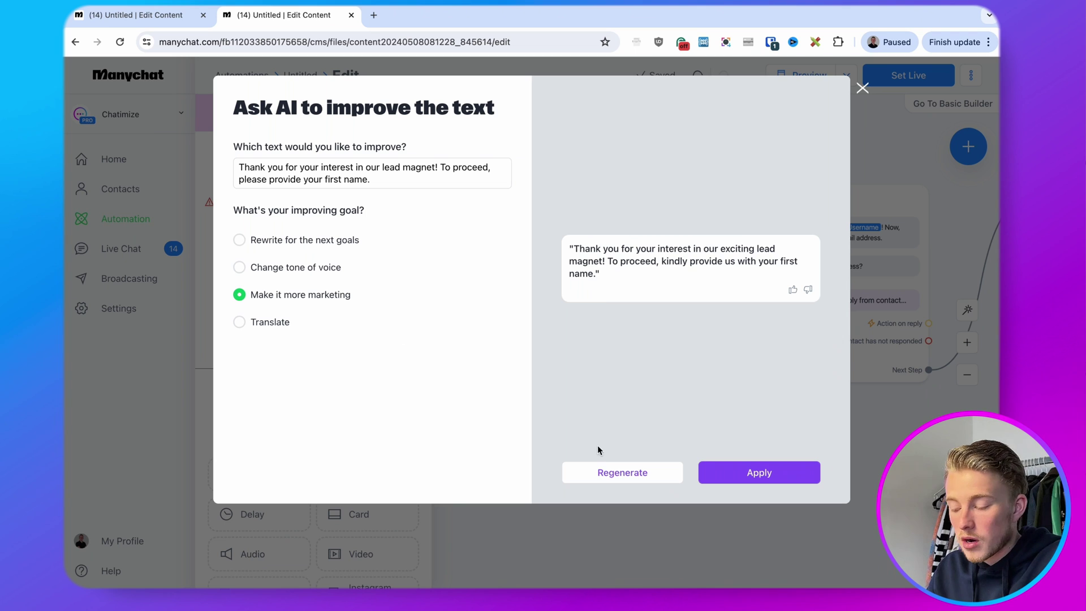
left_click(604, 473)
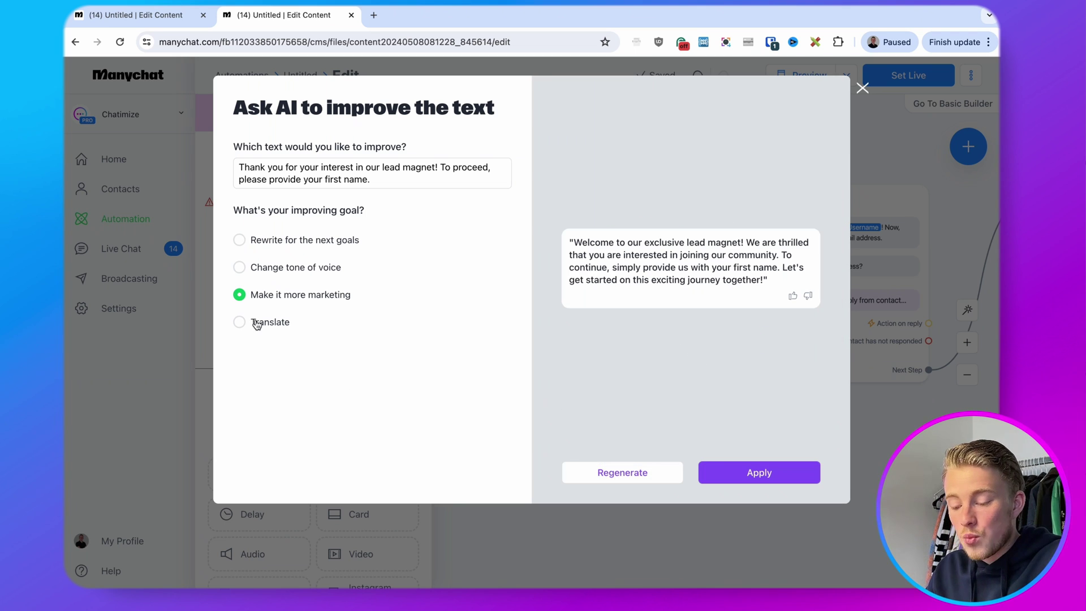
left_click(279, 329)
left_click(367, 343)
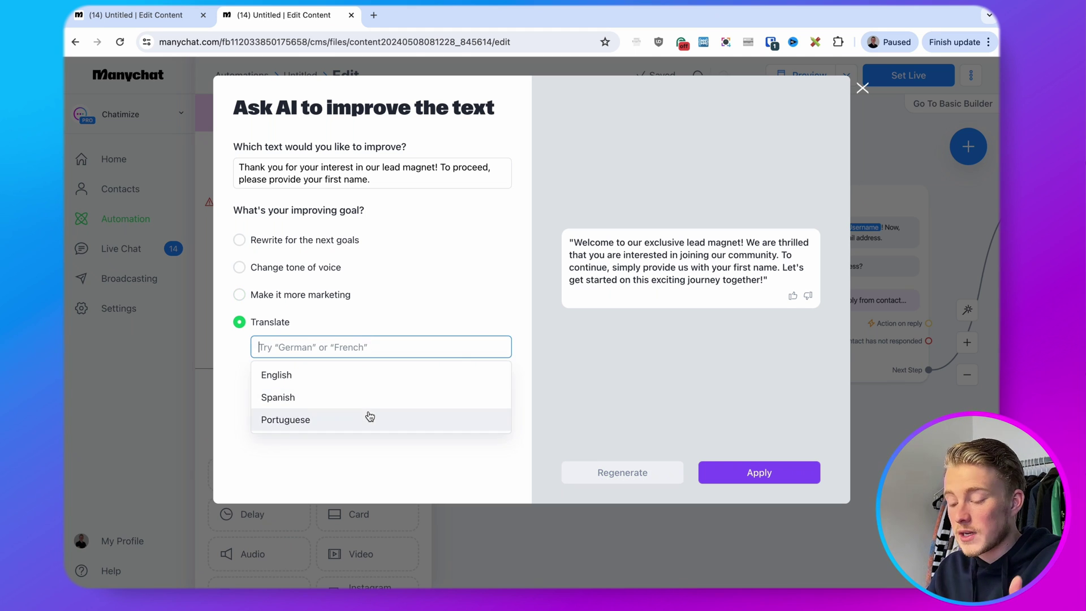
Translate the message into Portuguese and apply it to the Confirm interest step.
left_click(370, 417)
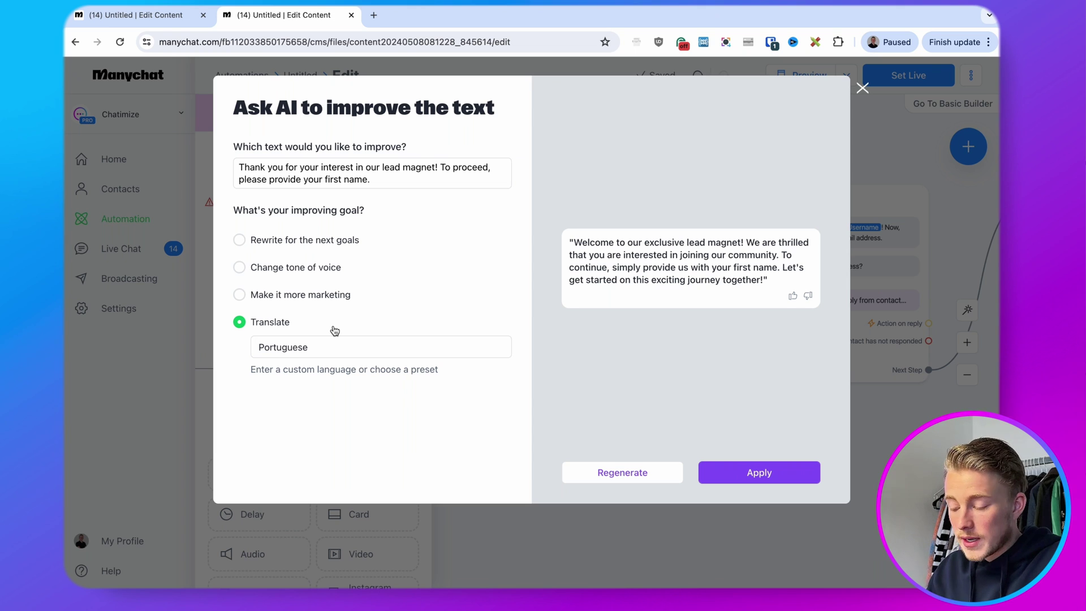
left_click(598, 470)
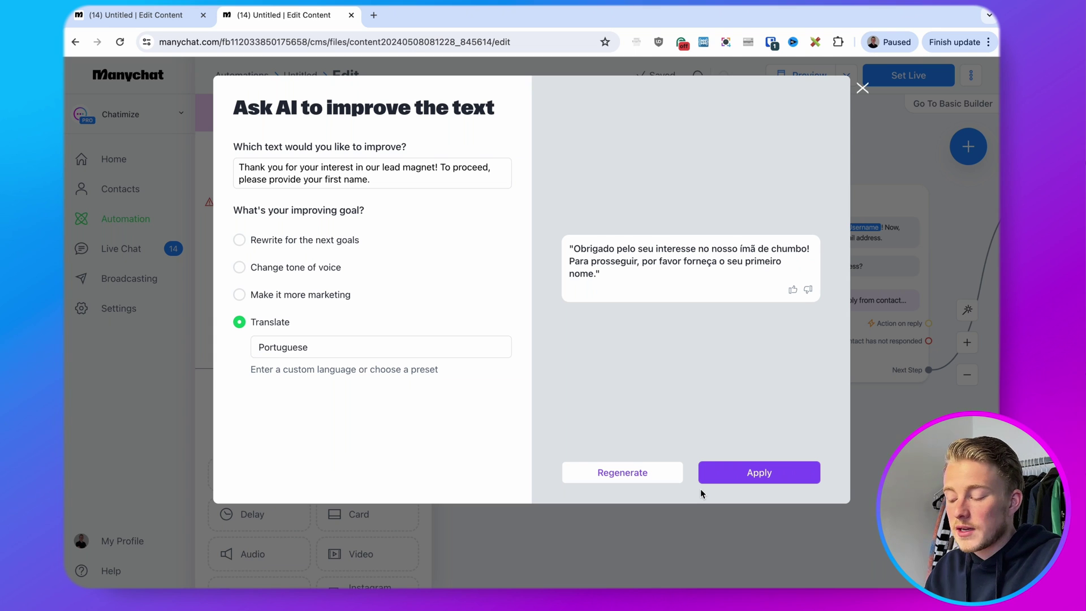
left_click(742, 476)
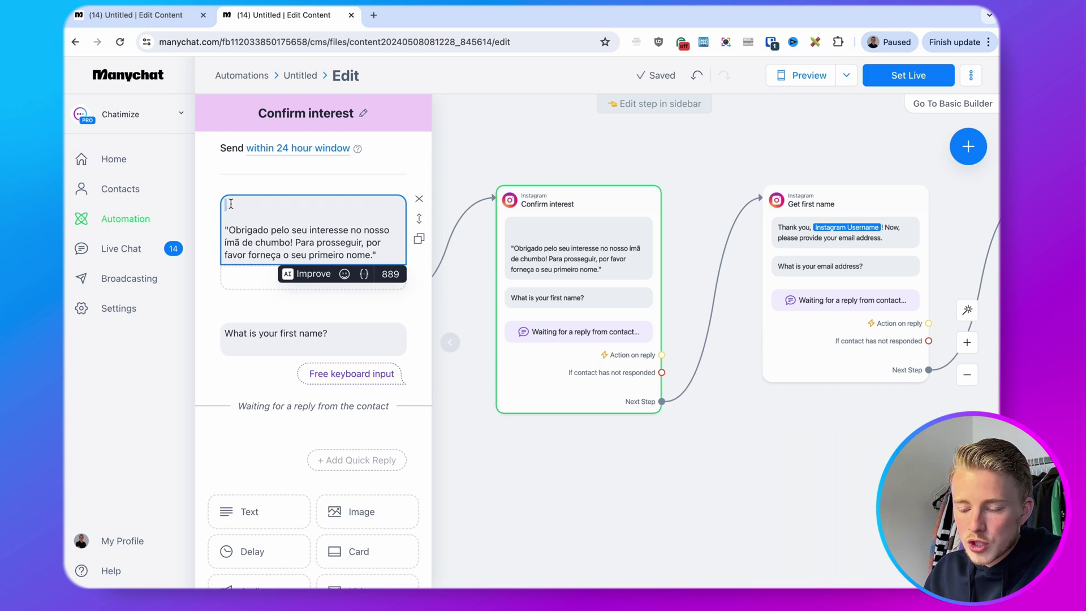
Delete the blank lines and opening quote from the Portuguese message, then close the step editor.
left_click_drag(247, 216, 228, 233)
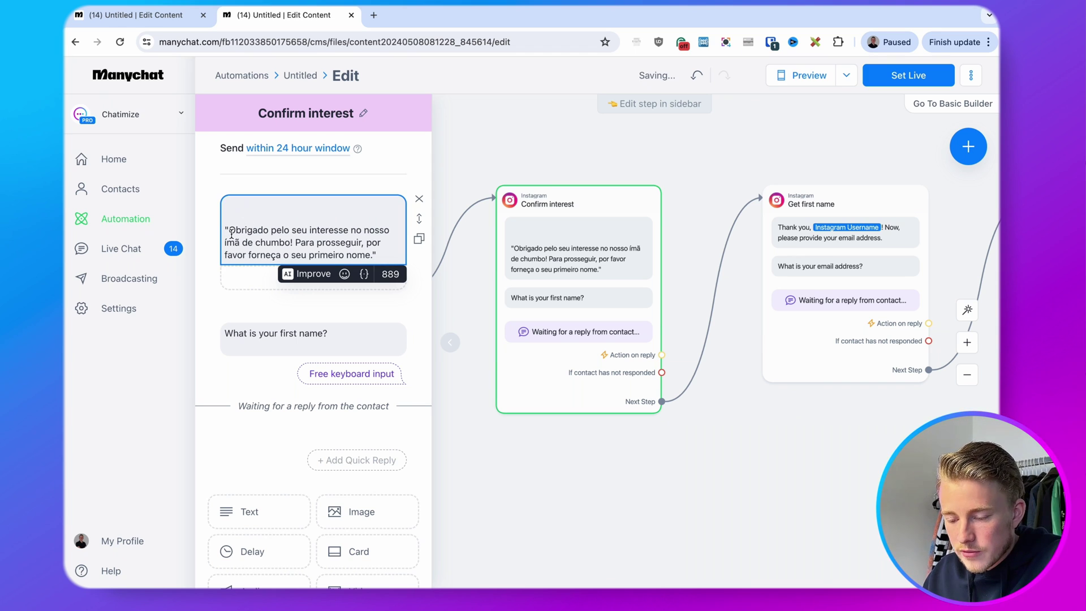
key("BackSpace")
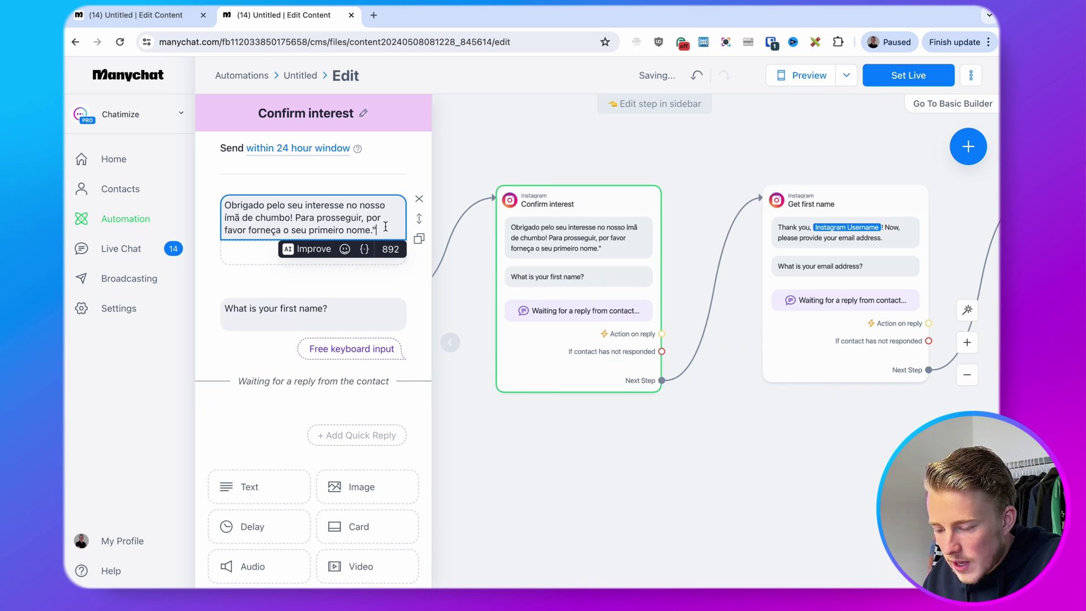
left_click(560, 132)
Review the Get email and Deliver lead magnet steps, then go to My Automations.
left_click_drag(738, 153, 533, 158)
left_click_drag(814, 135, 698, 133)
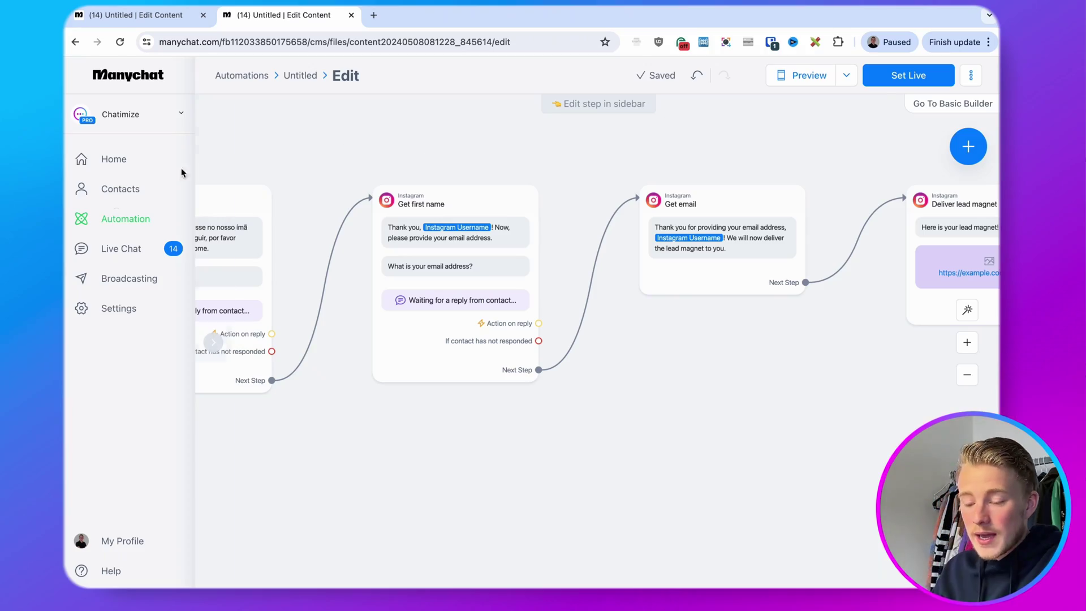
left_click(114, 219)
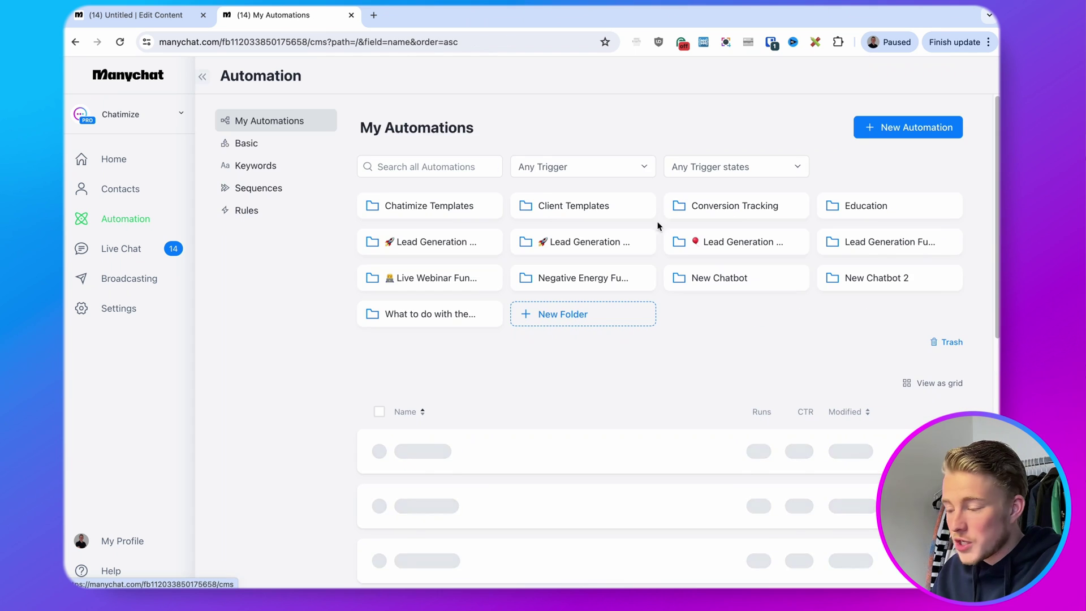
Create a blank new automation from scratch and open its trigger chooser.
left_click(878, 121)
left_click(849, 96)
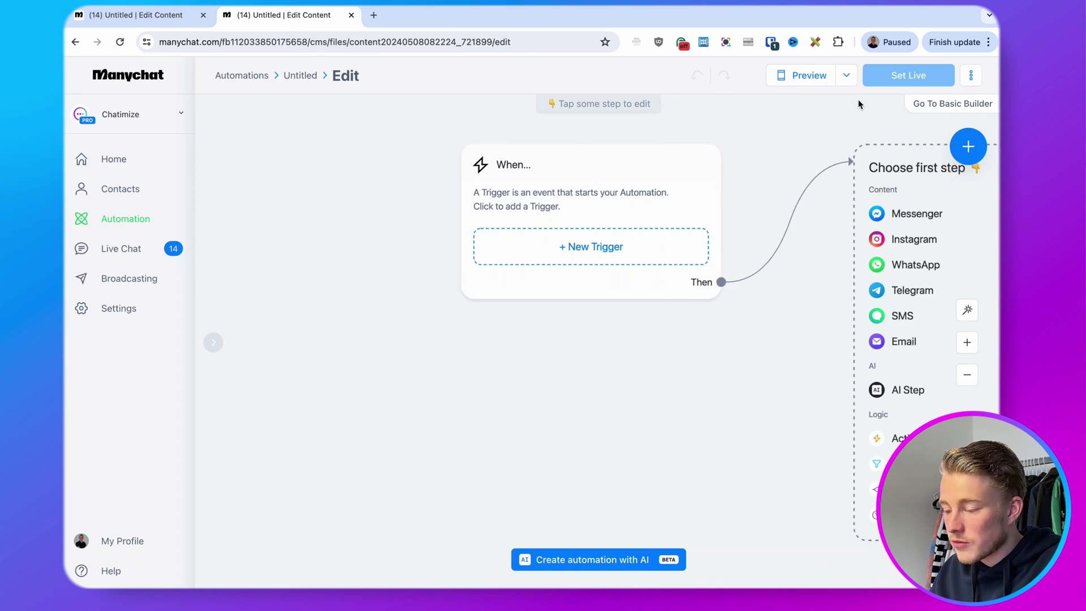
left_click(434, 249)
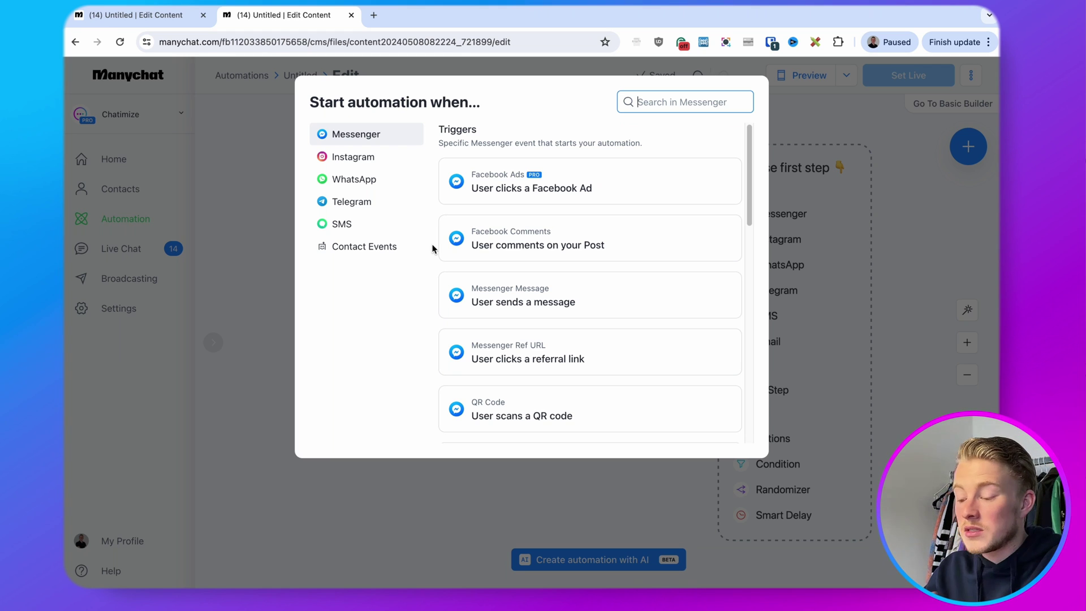
Add a Messenger message trigger recognizing the intention 'Person wants to know the status of their order'.
left_click(481, 299)
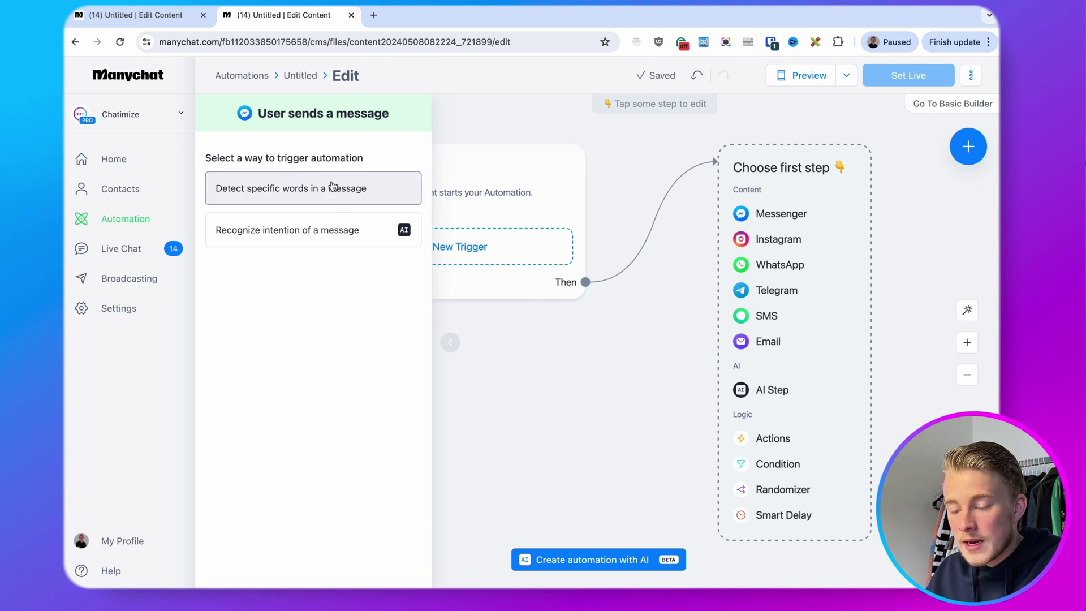
left_click_drag(207, 155, 385, 153)
left_click(386, 153)
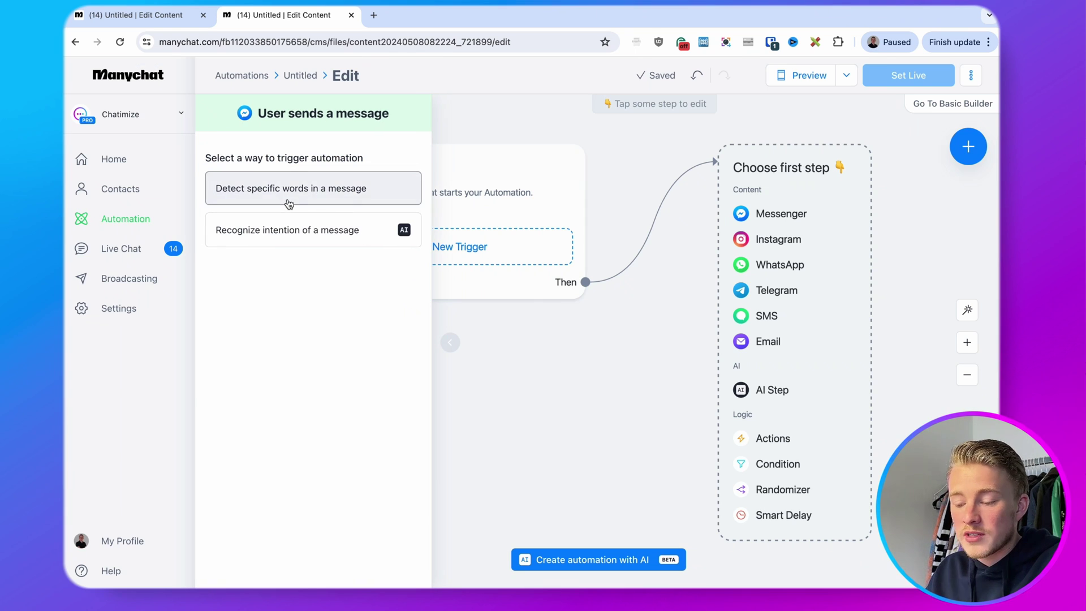
left_click(283, 244)
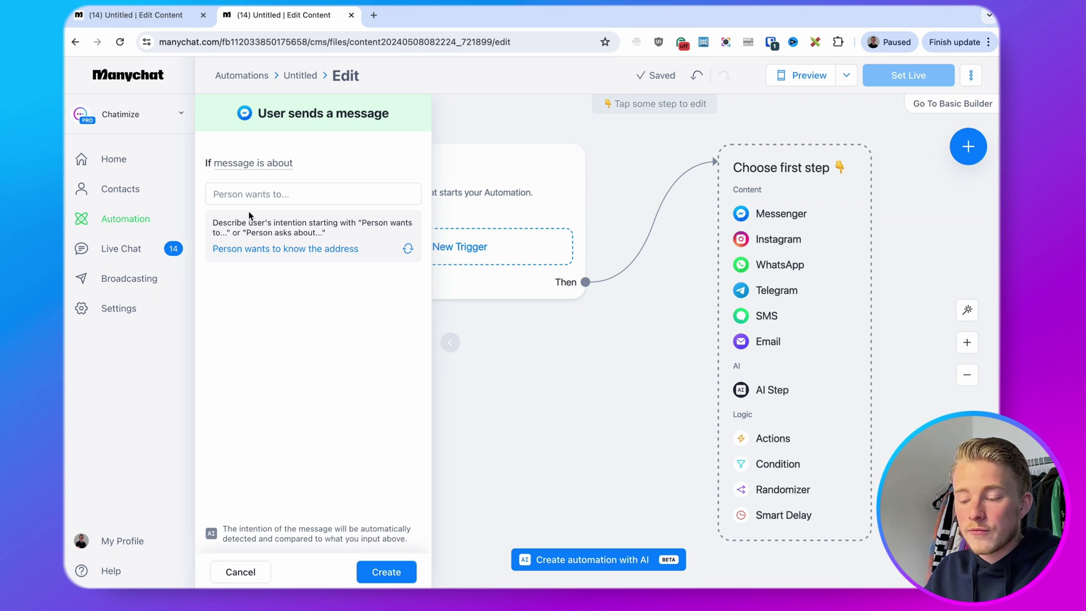
left_click(237, 195)
type("Person wants to know the status of their order")
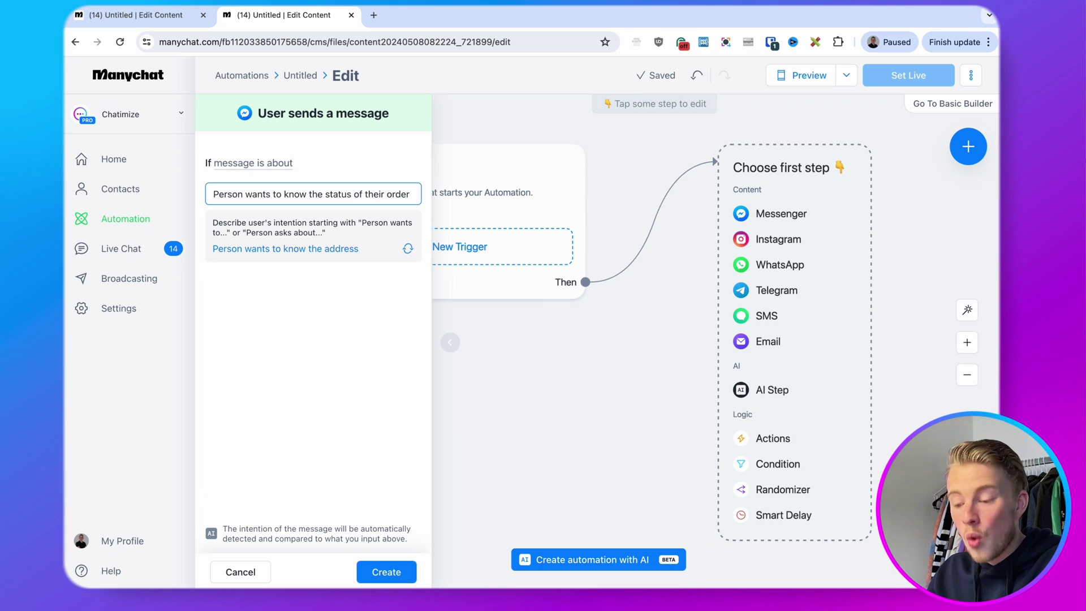
left_click(382, 574)
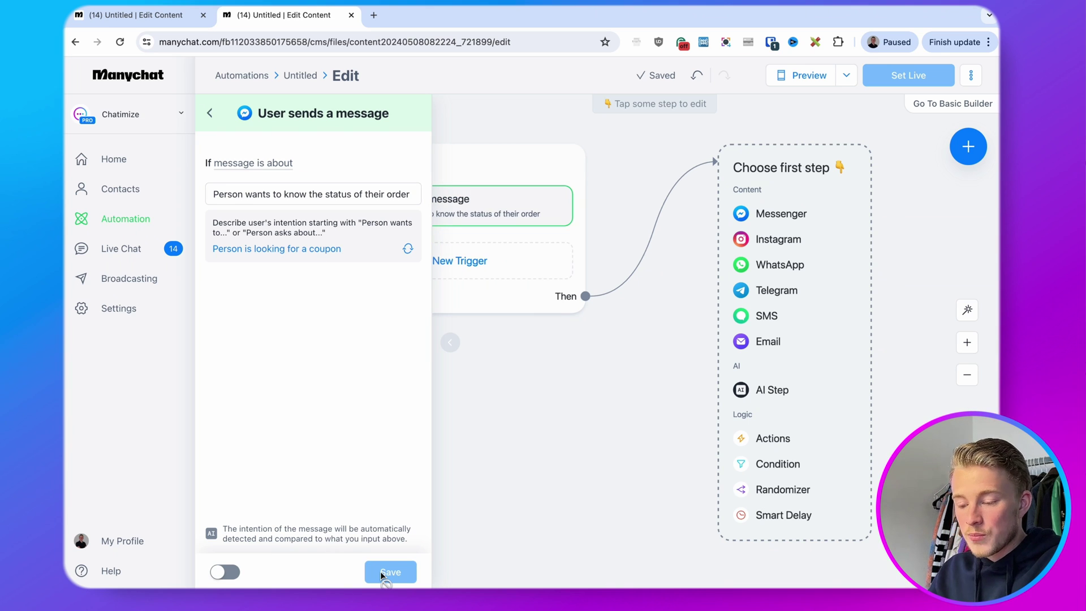
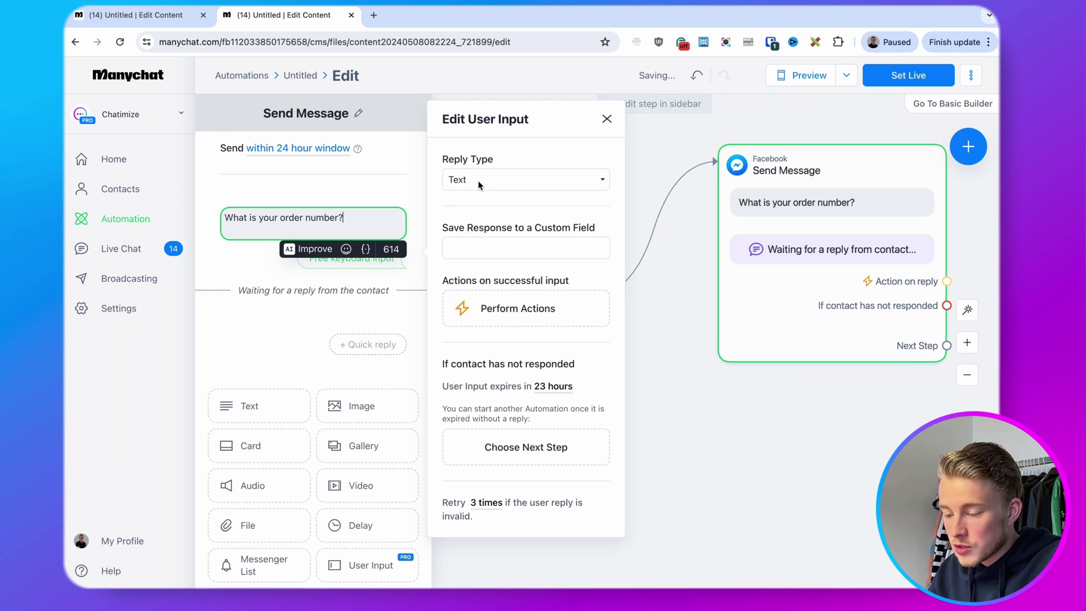
Keep the reply type as Text and save the response to the Order Number custom field.
left_click(477, 181)
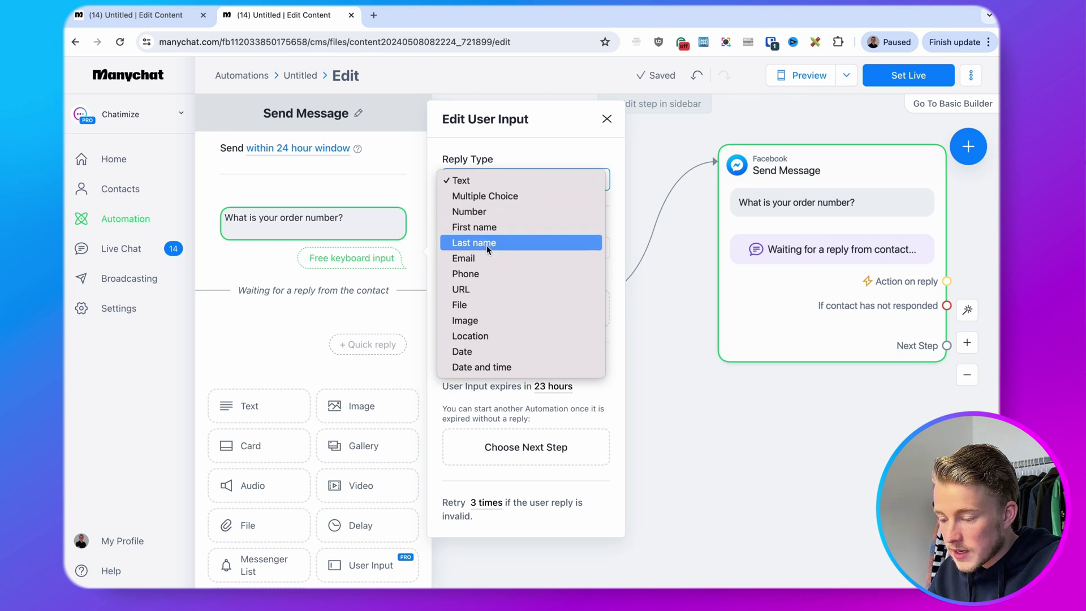
left_click(494, 179)
left_click(500, 247)
type("Order num")
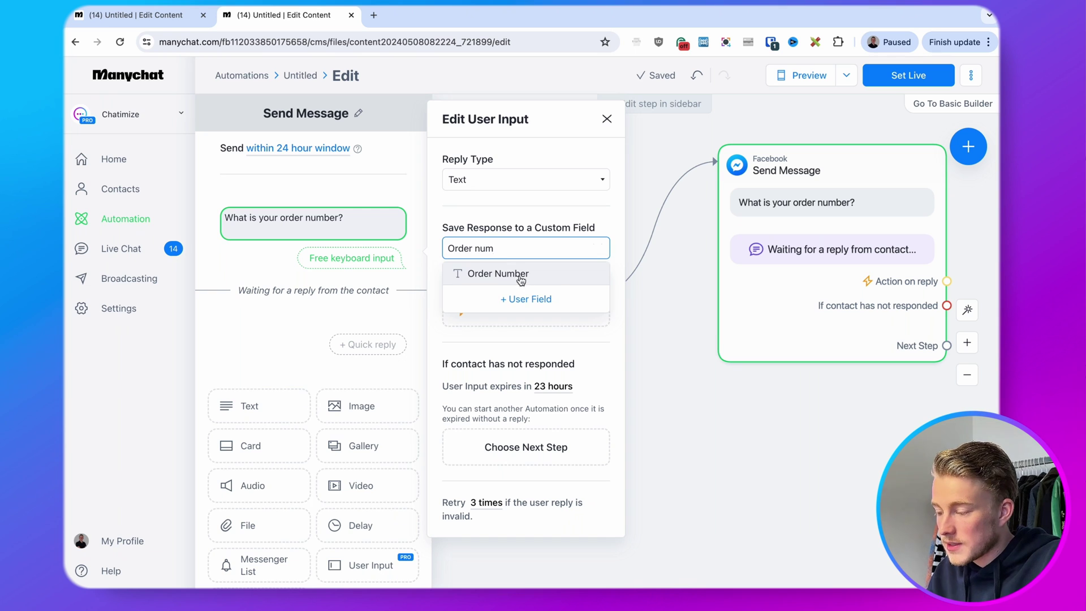
left_click(520, 273)
Set the automation live and open its Facebook preview in Messenger.
left_click(908, 75)
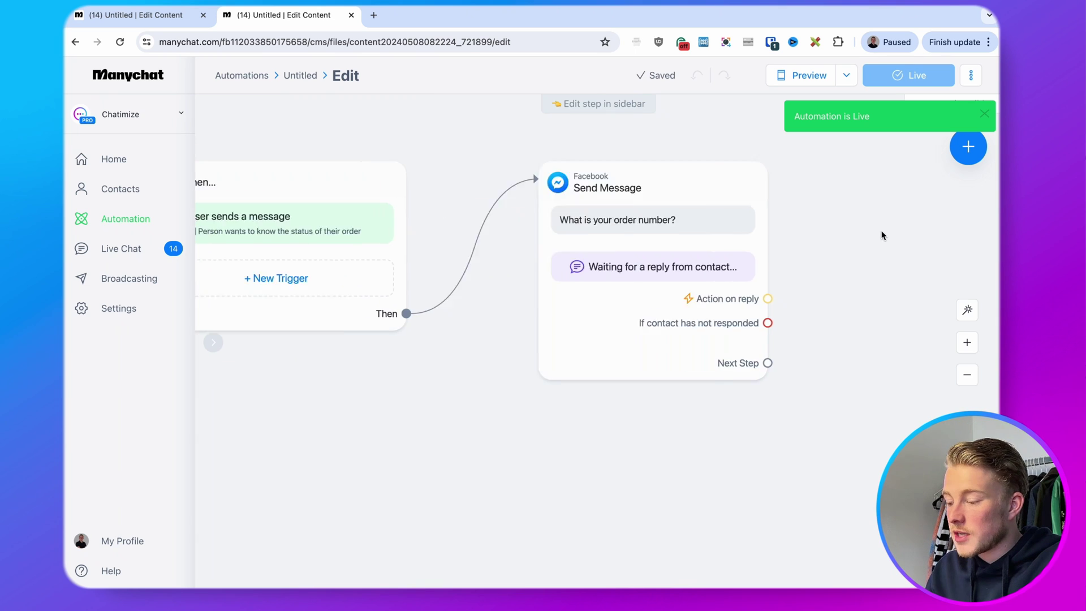
left_click(842, 82)
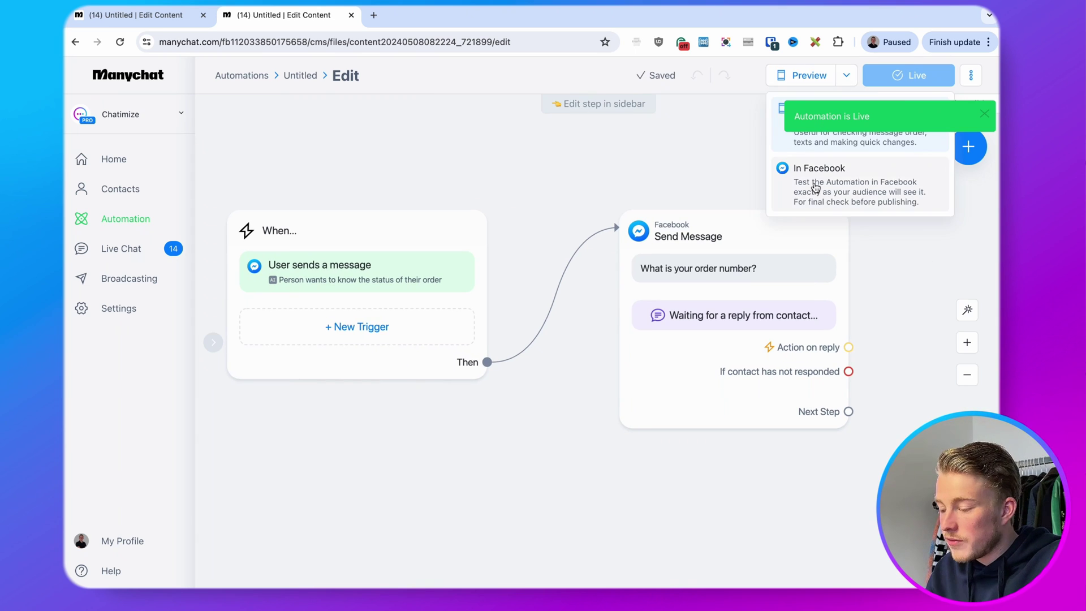
left_click(806, 145)
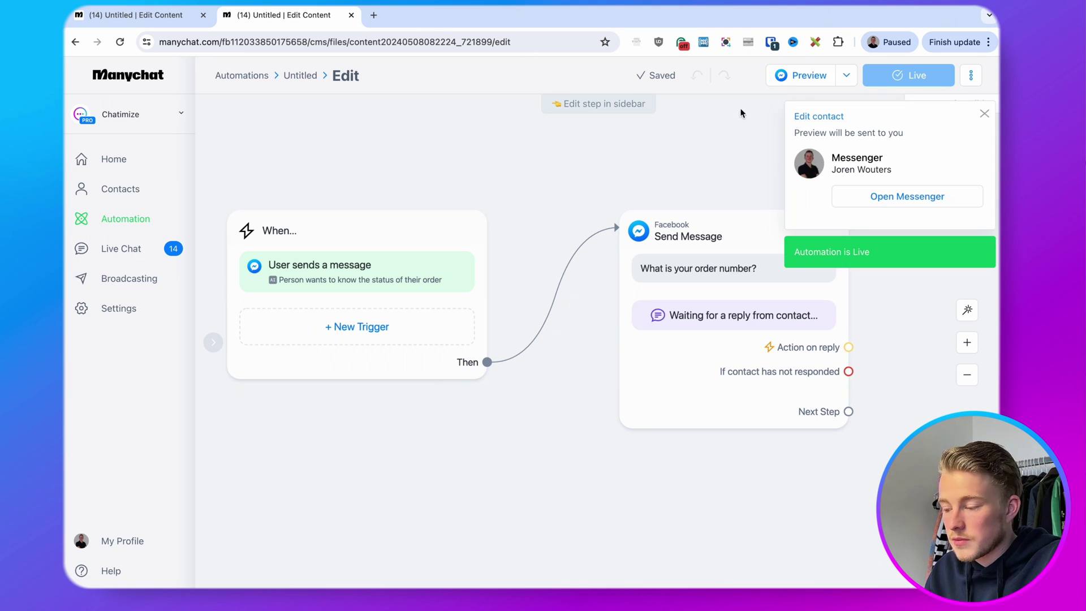
left_click(877, 198)
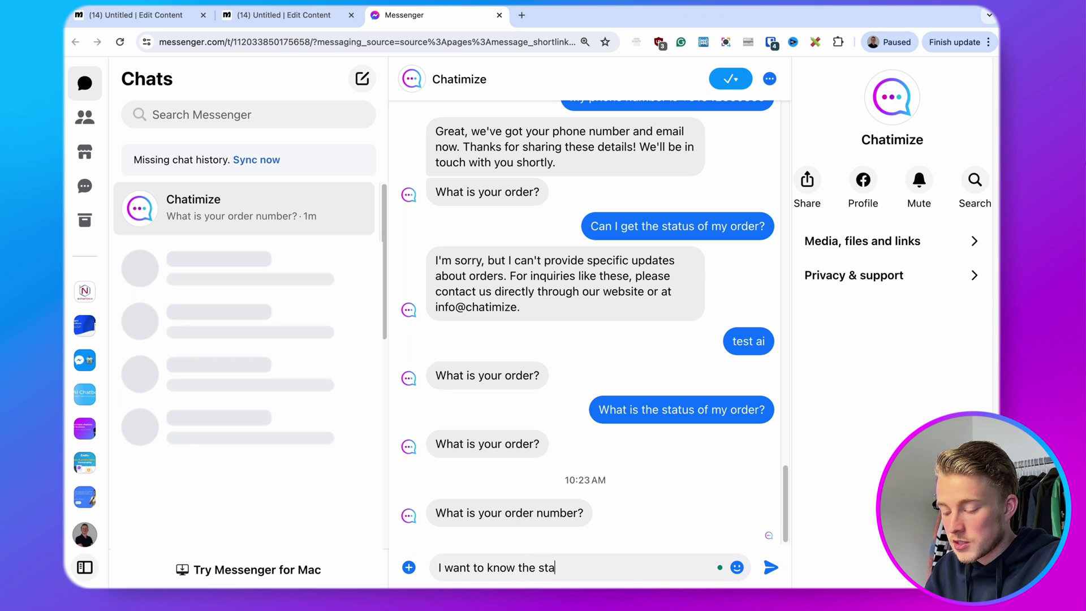
Send the bot an order status question, then reply with an order number.
key("Return")
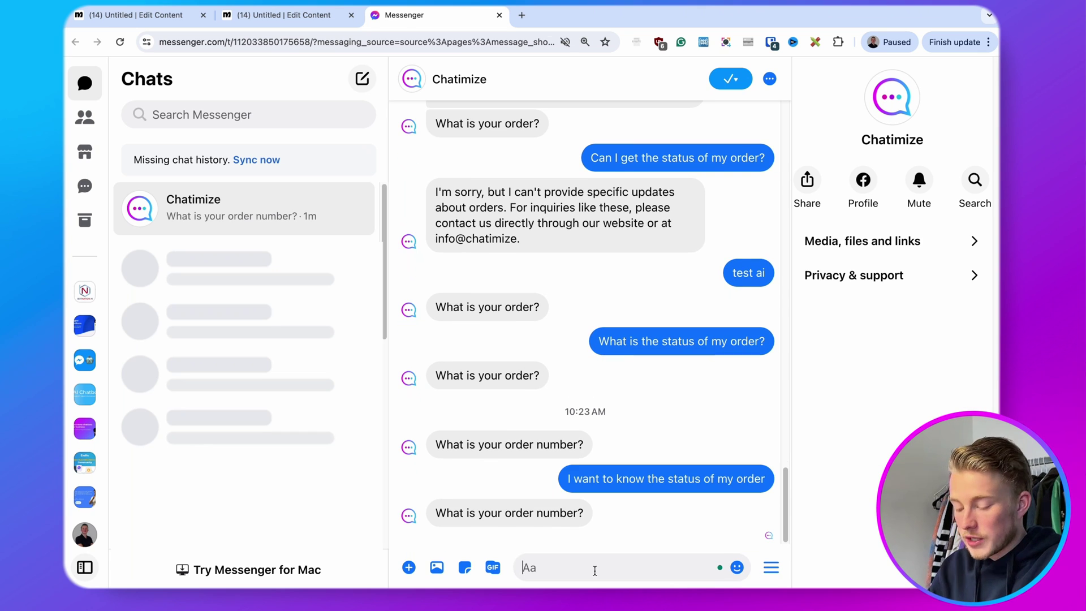
key("Return")
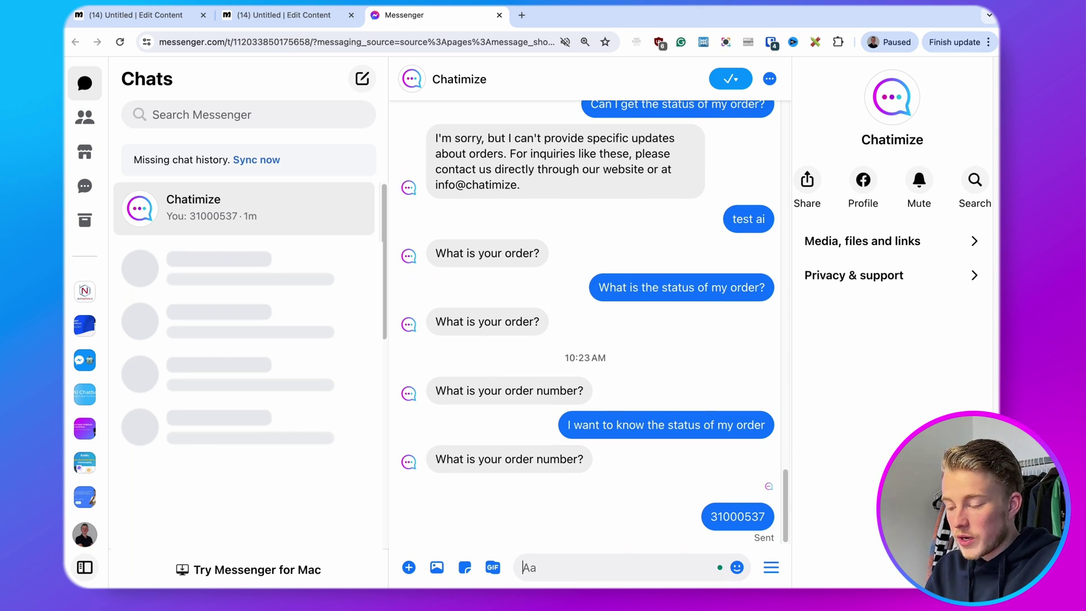
Ask 'What is teh status of my order?' again and resend the same order number.
type("What is teh")
type(" status of my or")
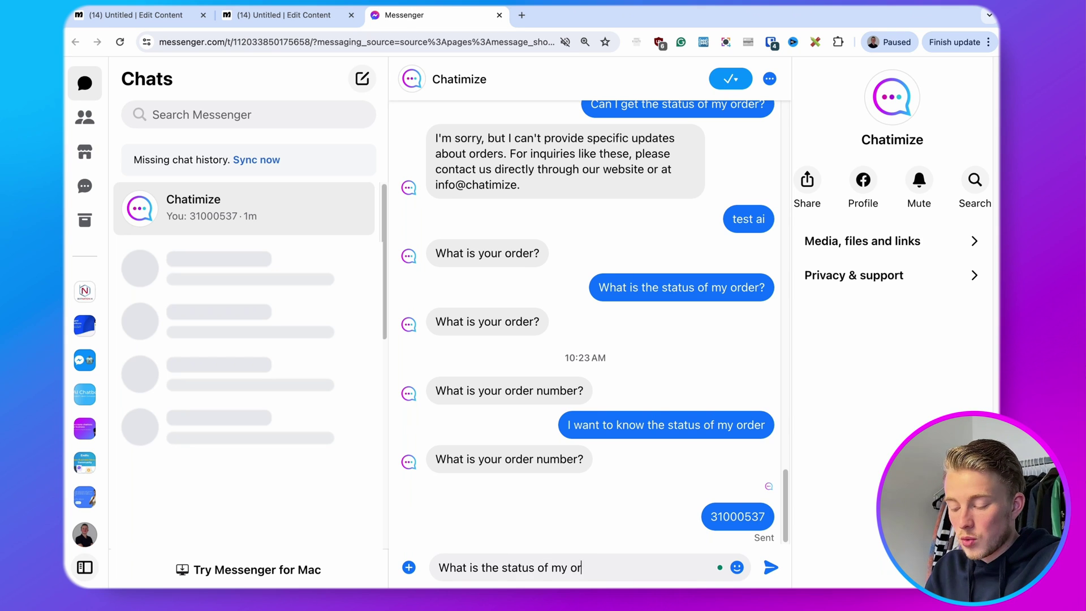
type("der?")
key("Return")
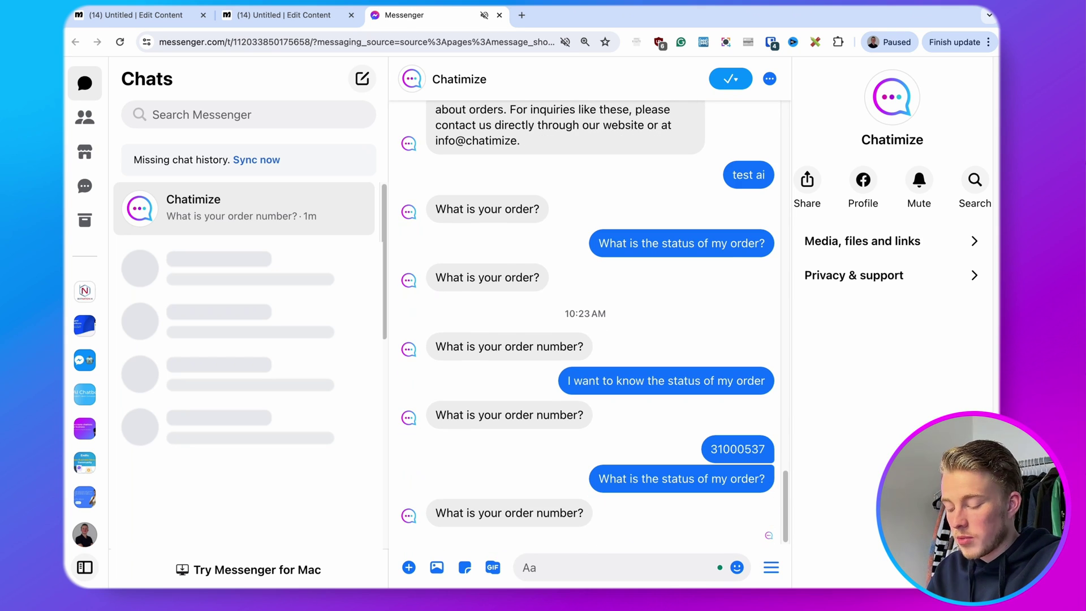
key("Return")
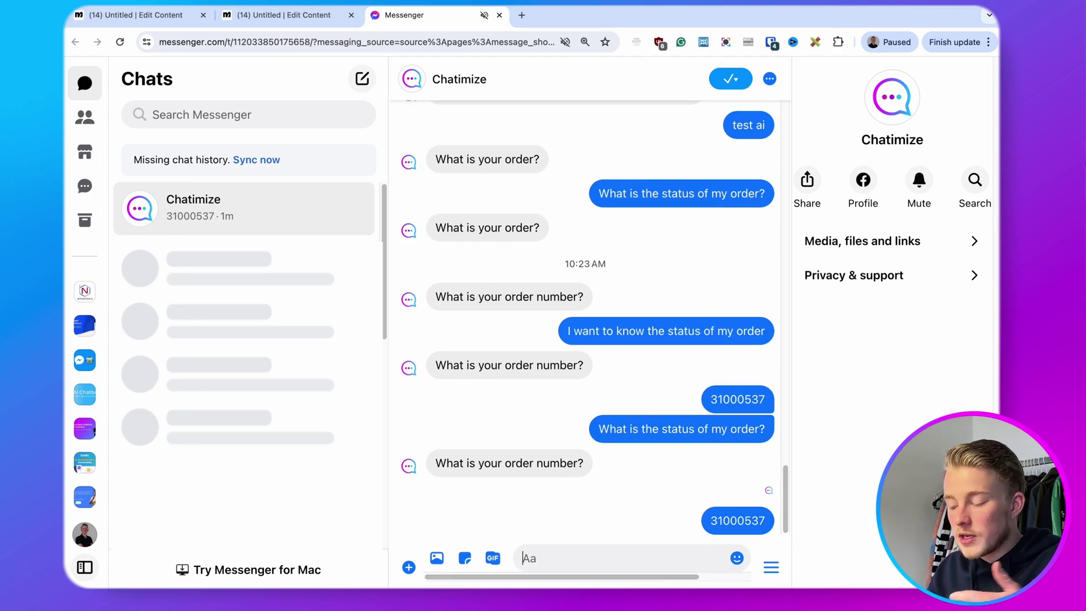